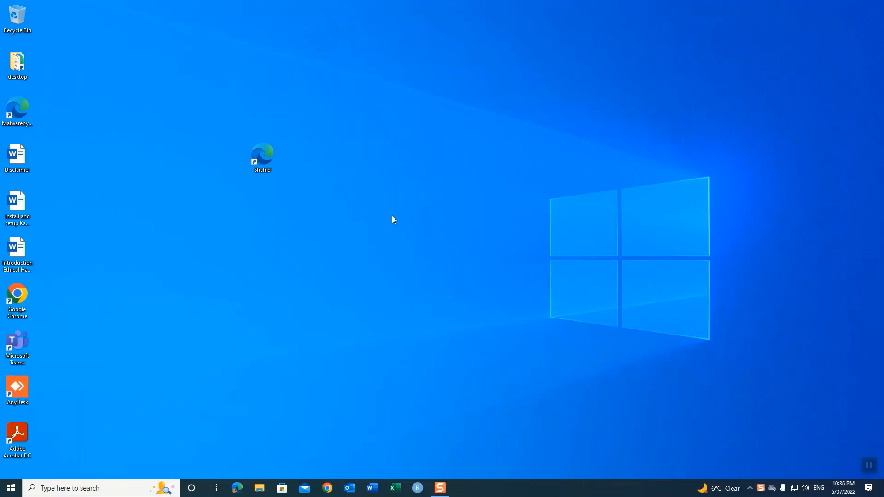
Step: Launch Google Chrome with the user's profile and select the address bar
{"action": "left_click", "coordinate": [329, 487]}
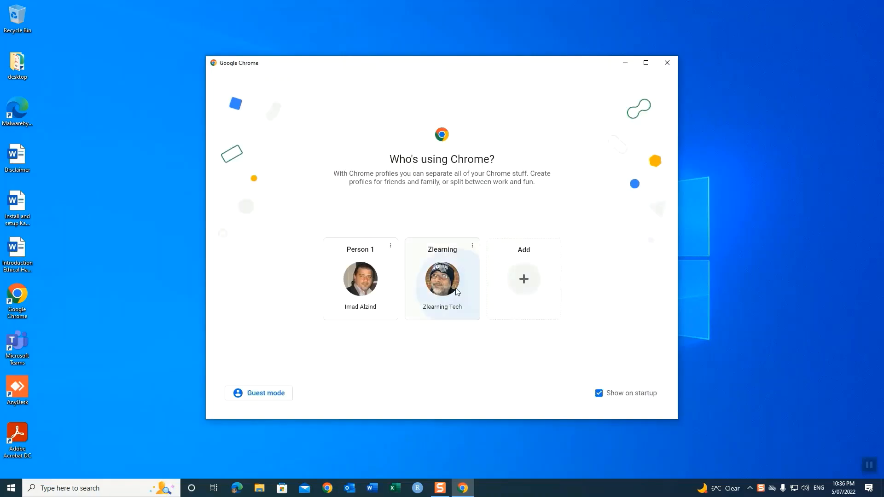
{"action": "left_click", "coordinate": [442, 279]}
{"action": "left_click", "coordinate": [234, 24]}
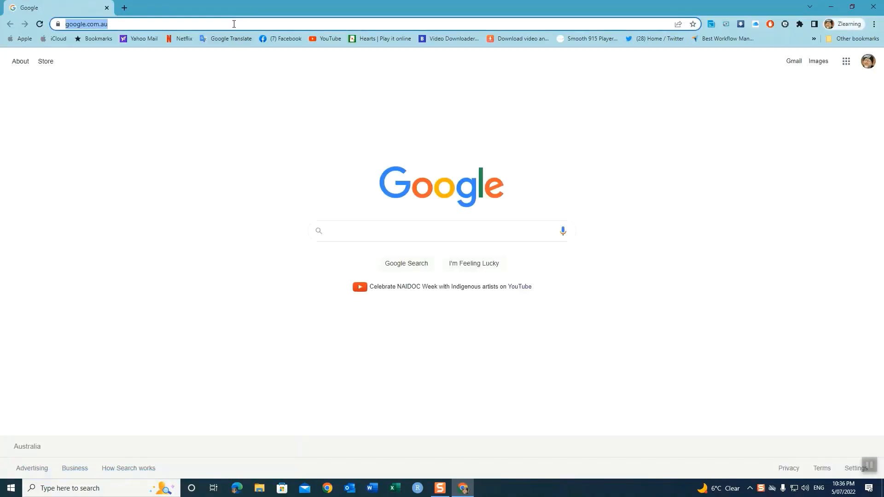
Step: Go to kali.org and scroll down through the Kali Linux homepage
{"action": "type", "text": "kali.org"}
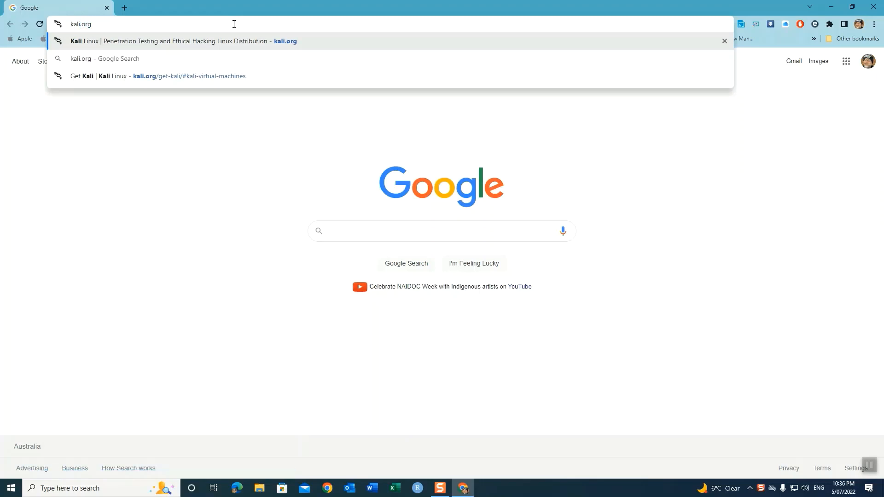
{"action": "key", "text": "Return"}
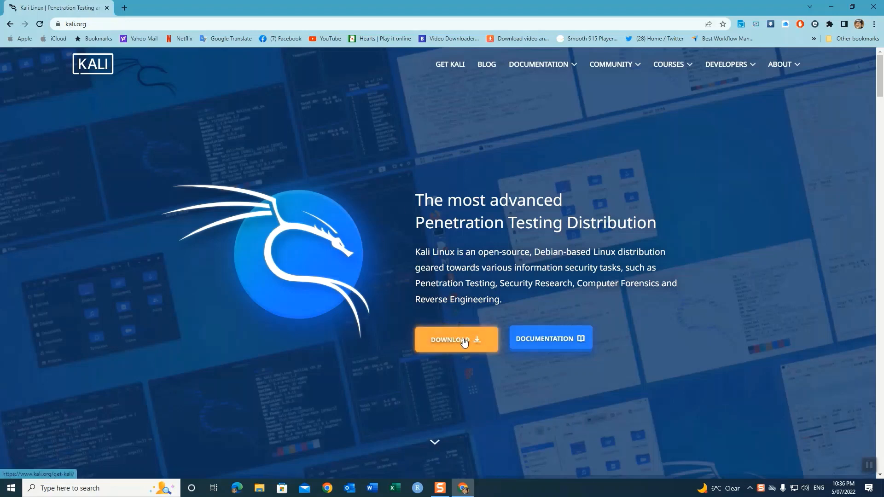
{"action": "scroll", "coordinate": [445, 311], "scroll_direction": "down", "scroll_amount": 3}
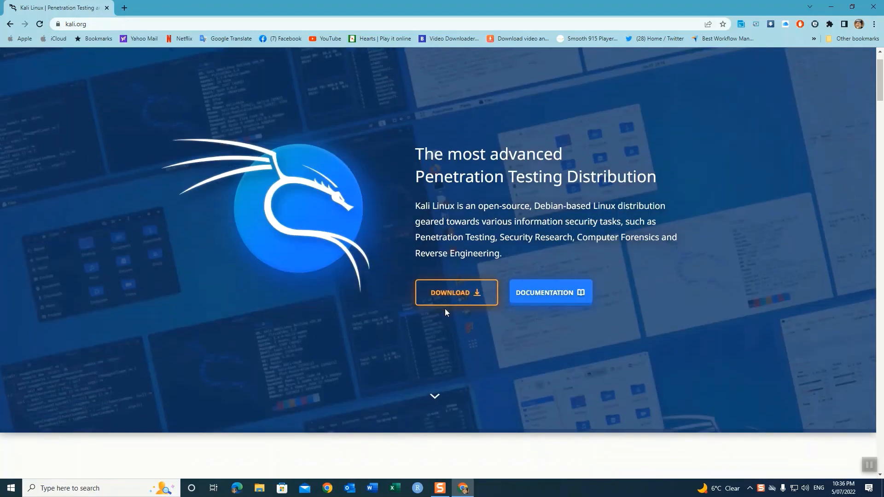
{"action": "scroll", "coordinate": [445, 313], "scroll_direction": "down", "scroll_amount": 5}
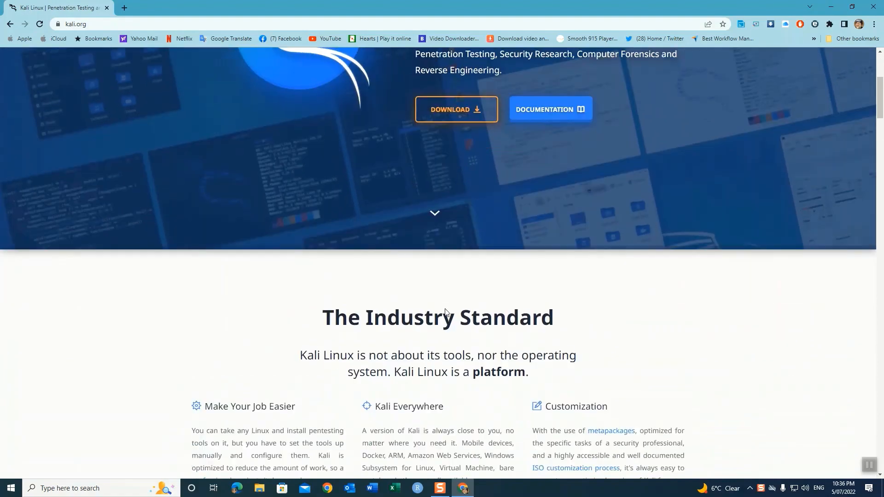
{"action": "scroll", "coordinate": [446, 309], "scroll_direction": "down", "scroll_amount": 3}
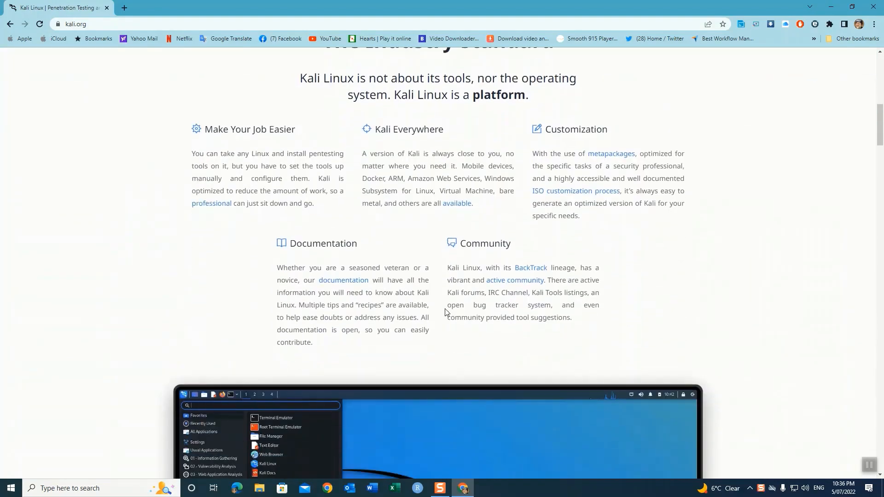
{"action": "scroll", "coordinate": [447, 313], "scroll_direction": "down", "scroll_amount": 1}
{"action": "scroll", "coordinate": [445, 313], "scroll_direction": "down", "scroll_amount": 5}
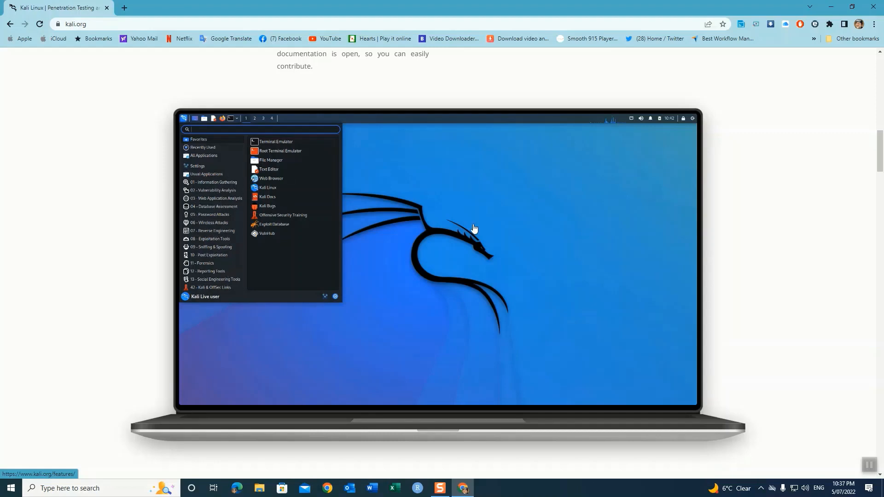
Step: Highlight the Kali Everywhere heading, then scroll back to the top of the page
{"action": "scroll", "coordinate": [477, 233], "scroll_direction": "down", "scroll_amount": 2}
{"action": "scroll", "coordinate": [480, 230], "scroll_direction": "down", "scroll_amount": 6}
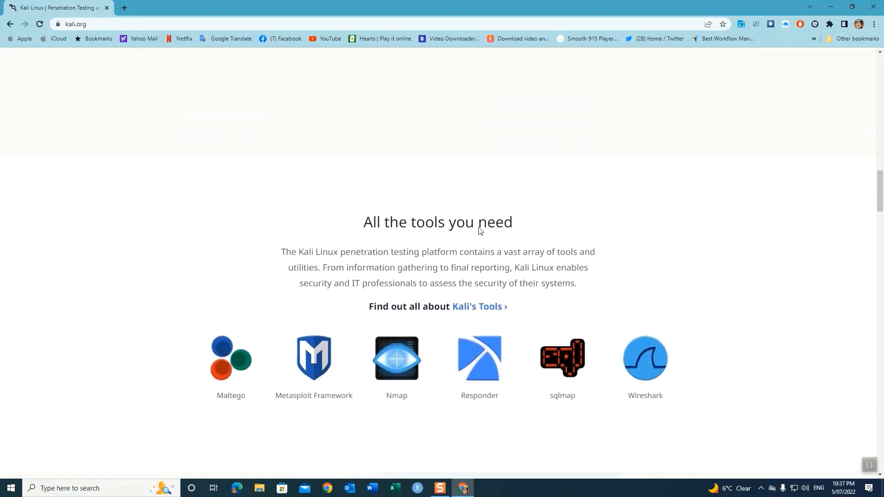
{"action": "scroll", "coordinate": [479, 228], "scroll_direction": "down", "scroll_amount": 6}
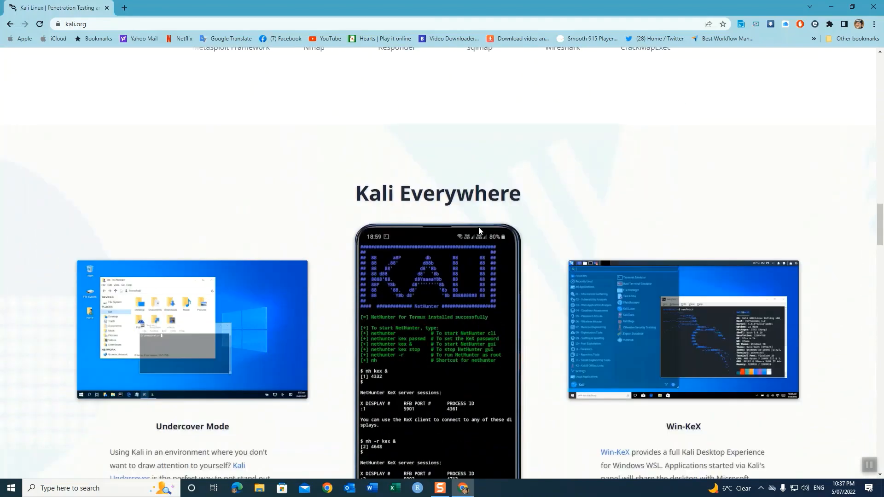
{"action": "left_click_drag", "start_coordinate": [524, 175], "coordinate": [348, 178]}
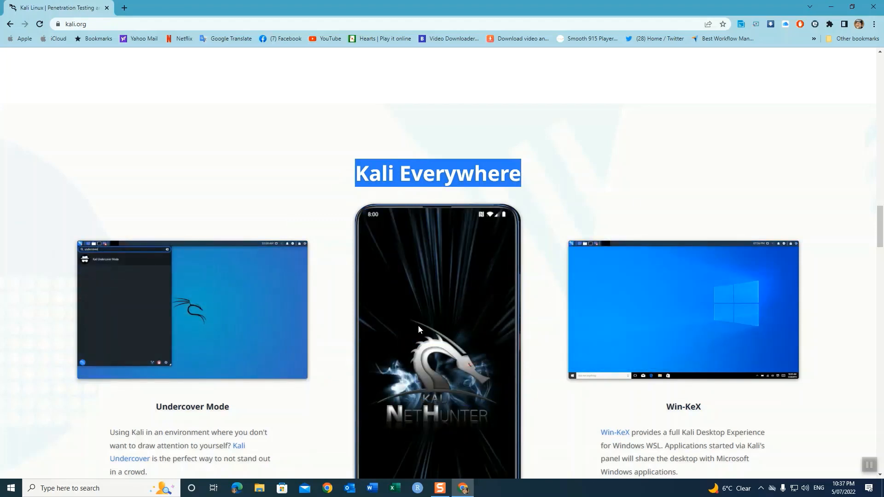
{"action": "left_click", "coordinate": [585, 170]}
{"action": "scroll", "coordinate": [585, 170], "scroll_direction": "down", "scroll_amount": 5}
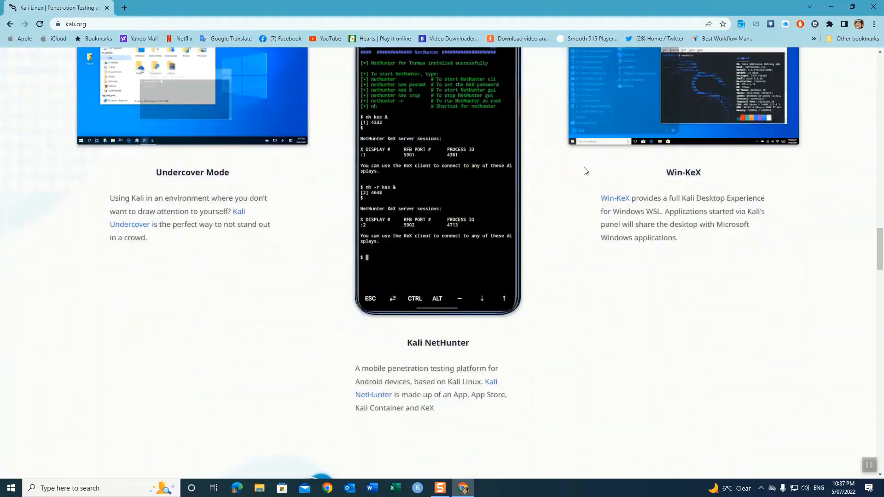
{"action": "scroll", "coordinate": [586, 171], "scroll_direction": "up", "scroll_amount": 6}
{"action": "scroll", "coordinate": [584, 171], "scroll_direction": "up", "scroll_amount": 20}
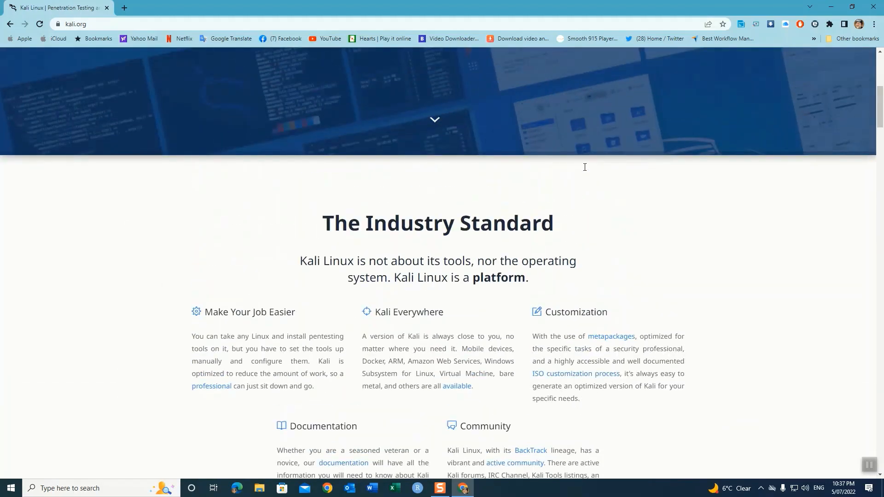
{"action": "scroll", "coordinate": [585, 167], "scroll_direction": "up", "scroll_amount": 2}
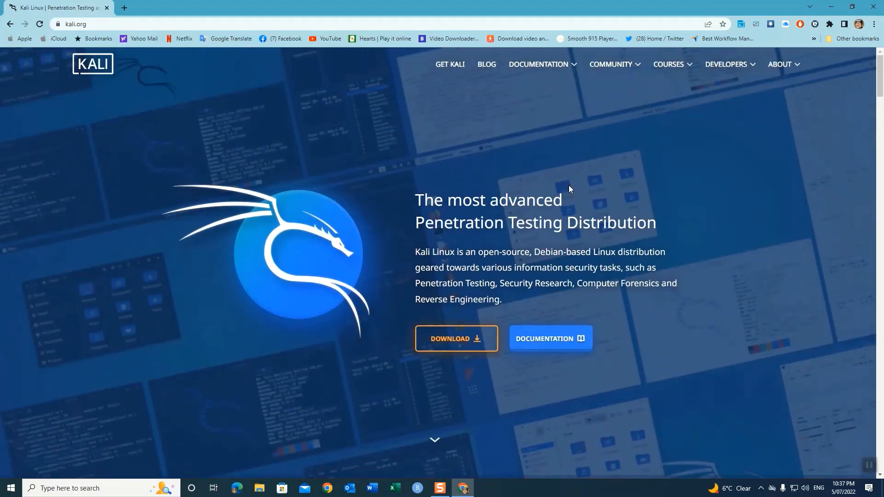
Step: Open the Get Kali page's Virtual Machines section, toggling 32-bit then back to 64-bit images
{"action": "left_click", "coordinate": [459, 341]}
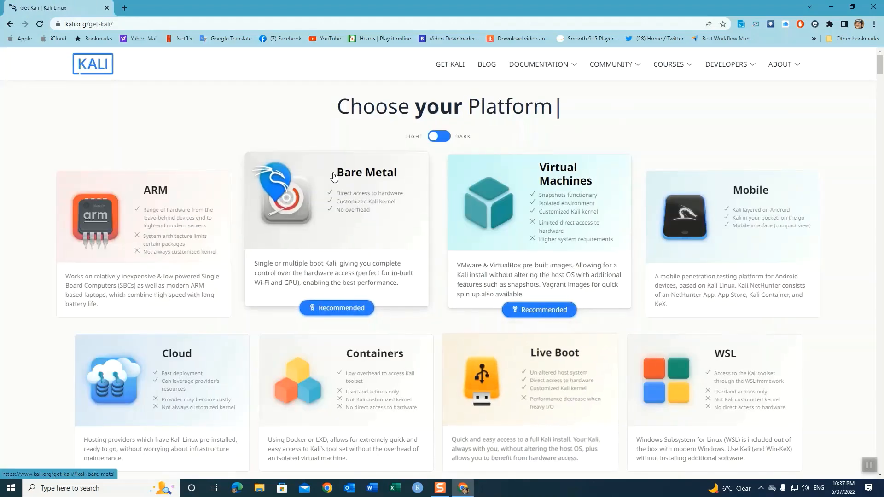
{"action": "left_click_drag", "start_coordinate": [337, 107], "coordinate": [563, 107]}
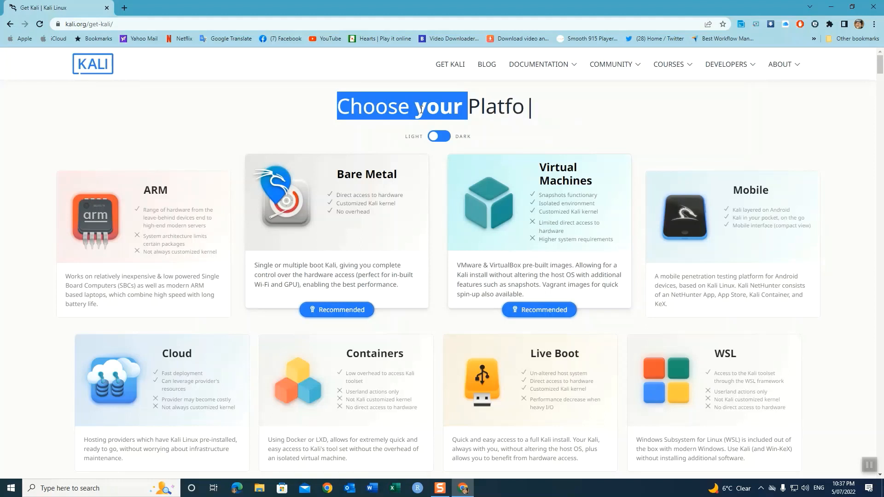
{"action": "left_click", "coordinate": [534, 198]}
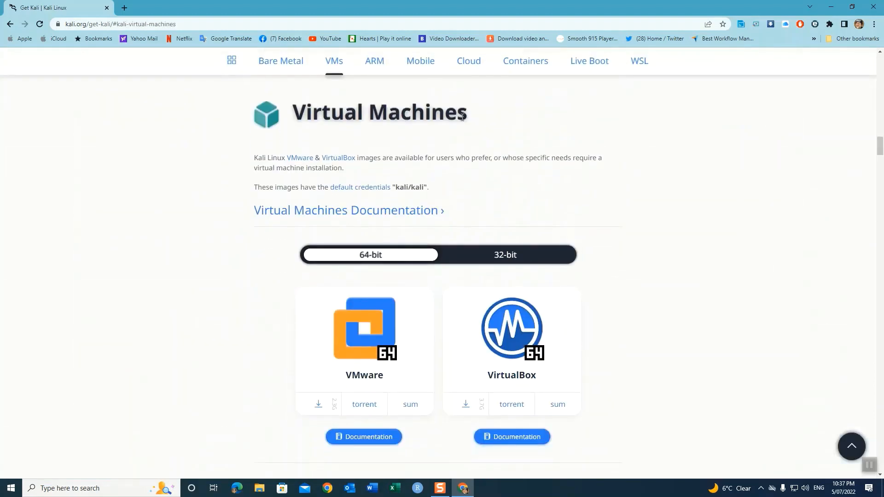
{"action": "left_click_drag", "start_coordinate": [462, 117], "coordinate": [309, 113]}
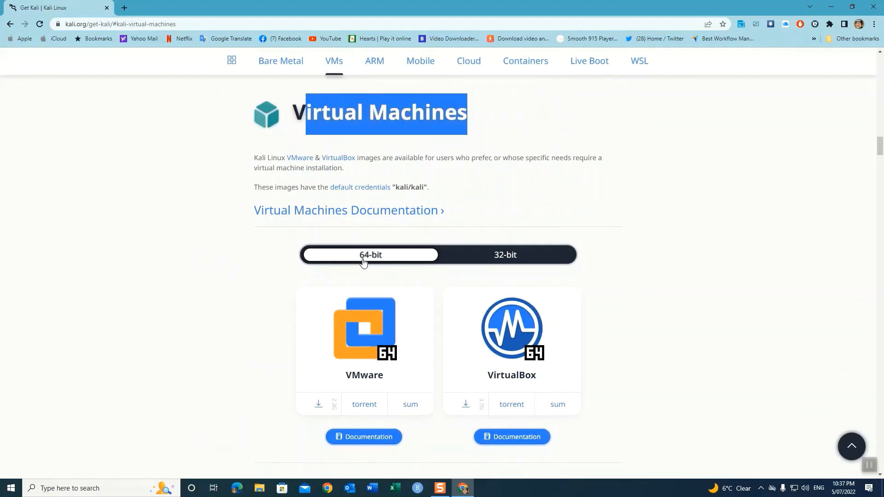
{"action": "left_click", "coordinate": [512, 259]}
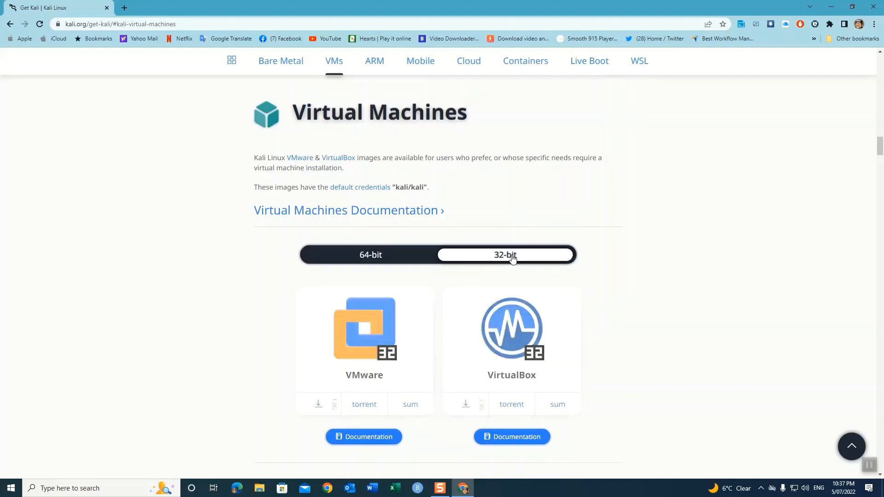
{"action": "left_click", "coordinate": [385, 256]}
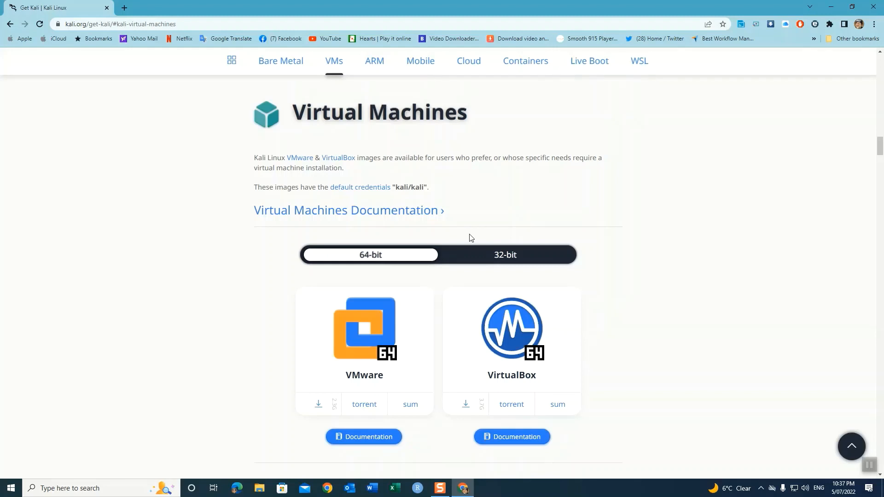
{"action": "left_click", "coordinate": [125, 487]}
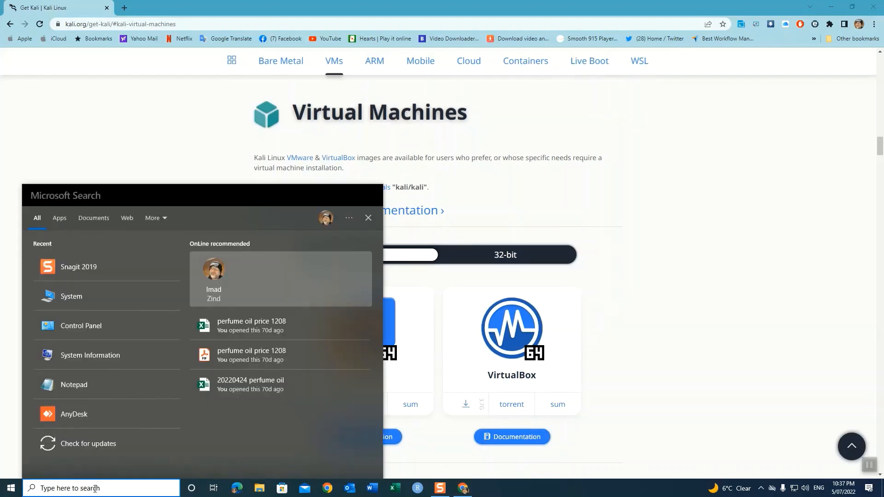
{"action": "type", "text": "system"}
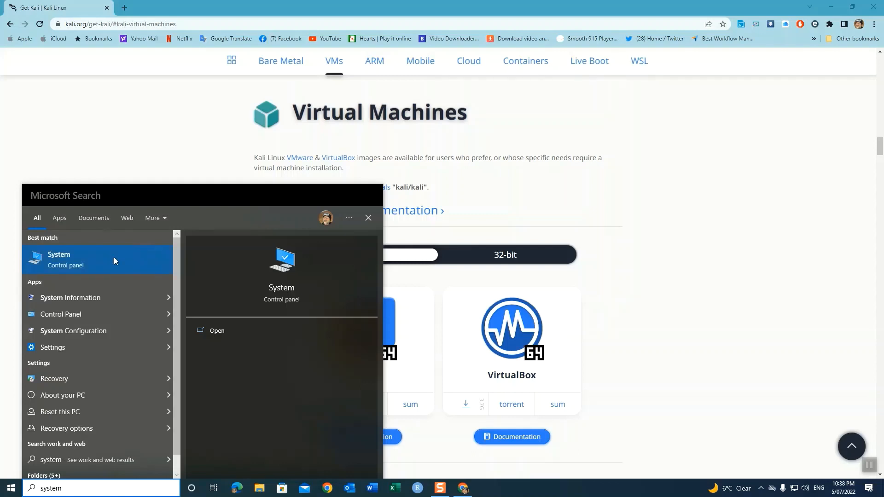
{"action": "left_click", "coordinate": [60, 261]}
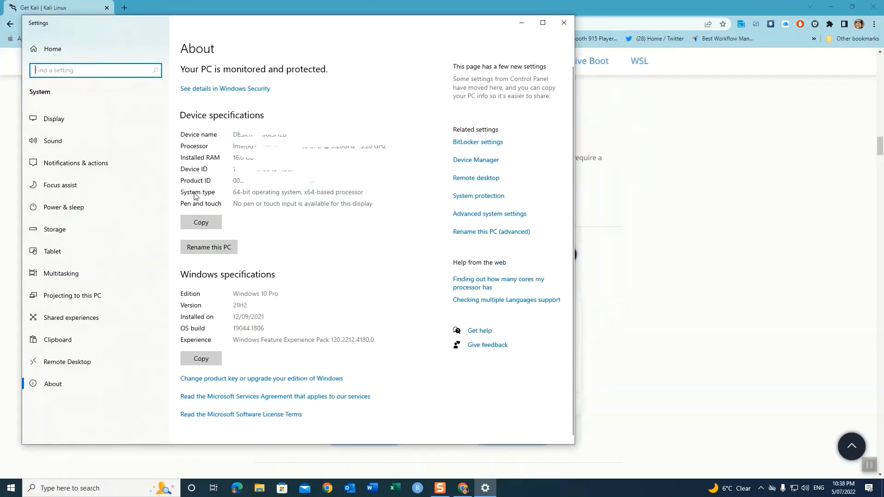
{"action": "left_click_drag", "start_coordinate": [250, 193], "coordinate": [233, 193]}
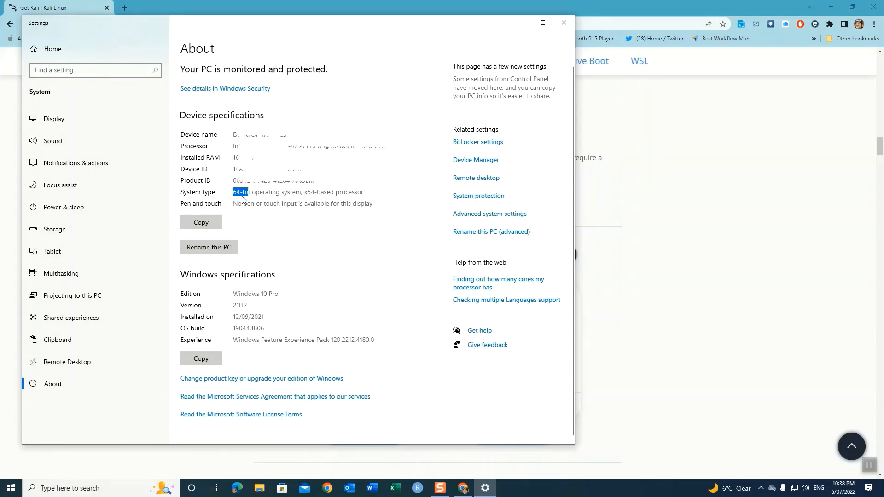
{"action": "left_click", "coordinate": [564, 23]}
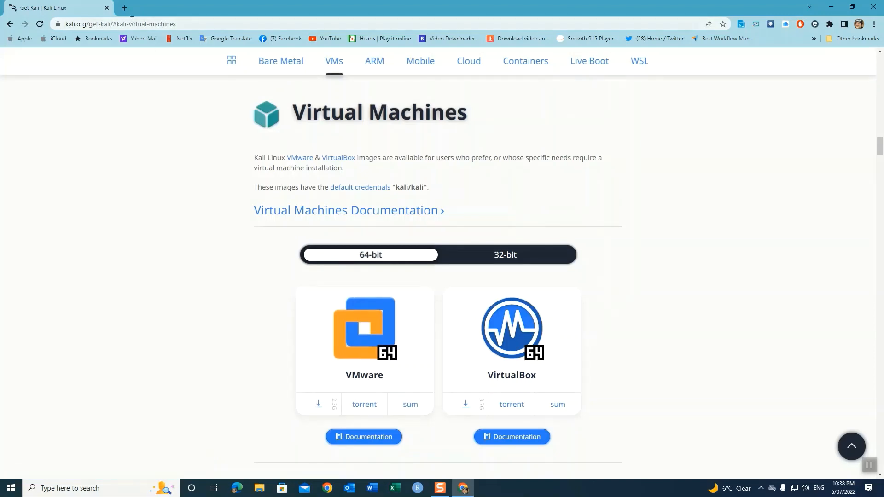
Step: In a new tab, search Google for 'win' and open the WinRAR 6.11 download page
{"action": "left_click", "coordinate": [125, 8]}
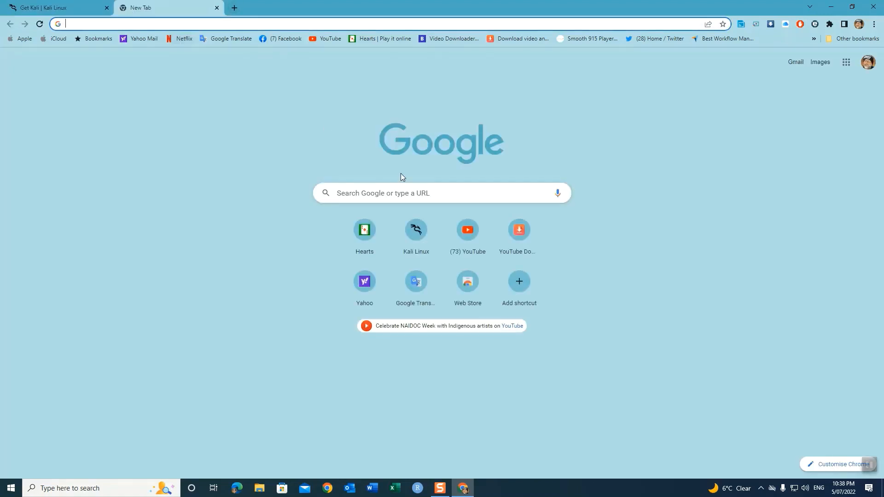
{"action": "left_click", "coordinate": [388, 193]}
{"action": "type", "text": "win-rar"}
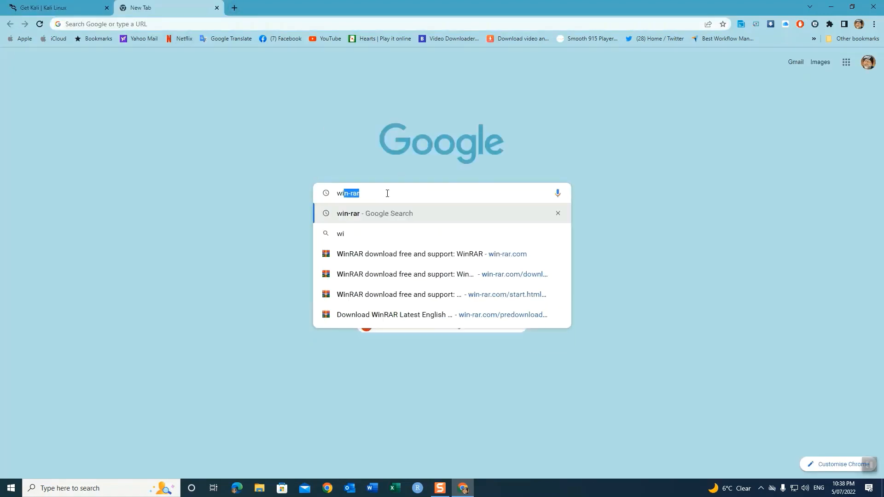
{"action": "key", "text": "Return"}
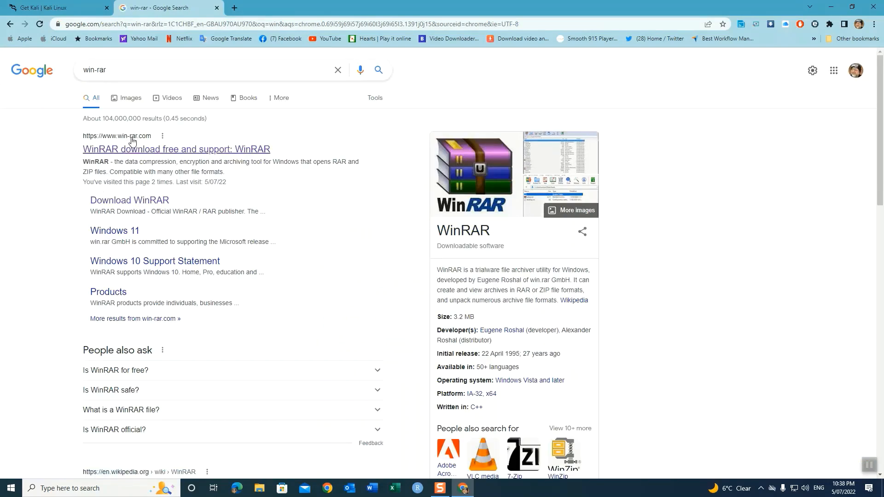
{"action": "left_click", "coordinate": [145, 201]}
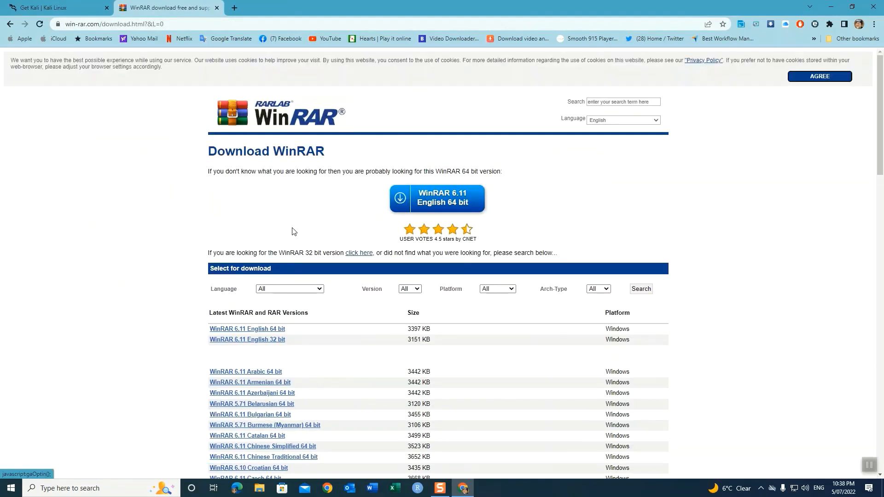
{"action": "scroll", "coordinate": [347, 260], "scroll_direction": "down", "scroll_amount": 1}
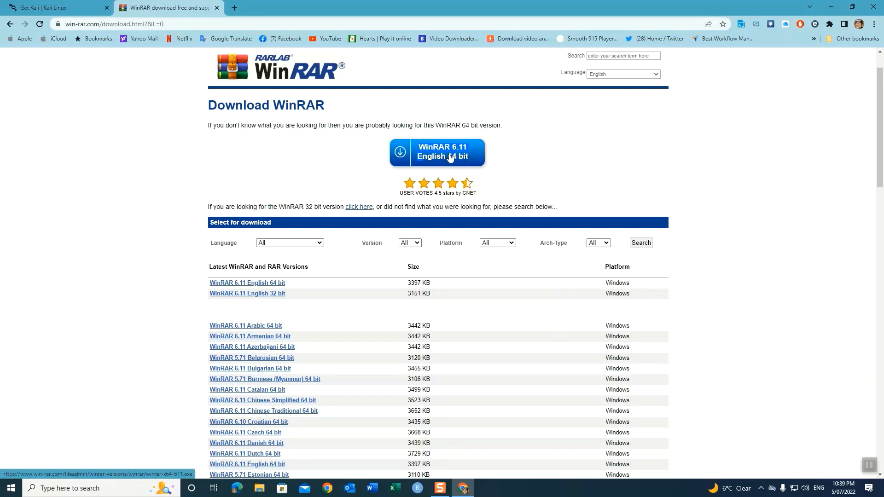
Step: In a new tab, search 'vmware workstation player' and open its Workstation 16.0 download page
{"action": "left_click", "coordinate": [234, 8]}
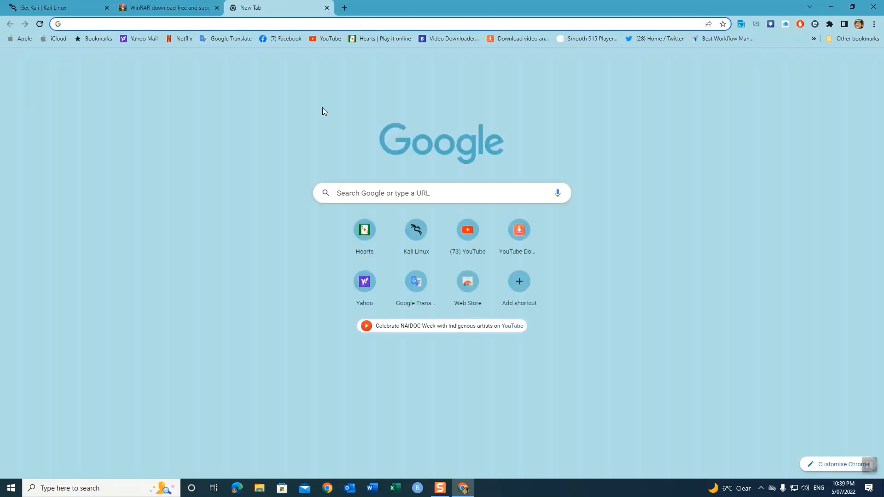
{"action": "left_click", "coordinate": [391, 199]}
{"action": "type", "text": "vmware workstation player"}
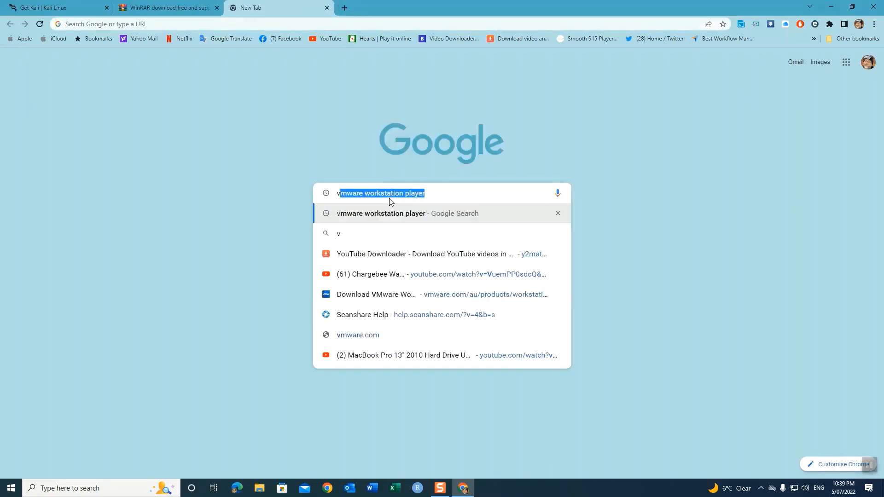
{"action": "key", "text": "Return"}
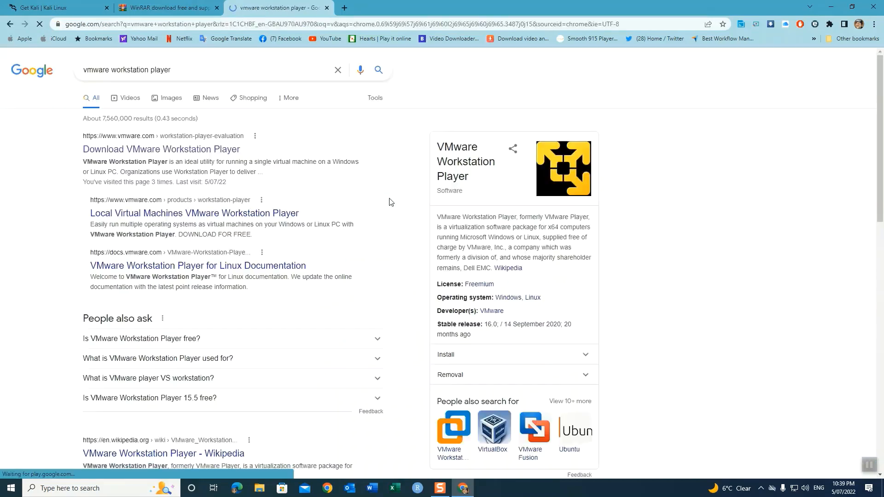
{"action": "left_click_drag", "start_coordinate": [175, 70], "coordinate": [80, 71]}
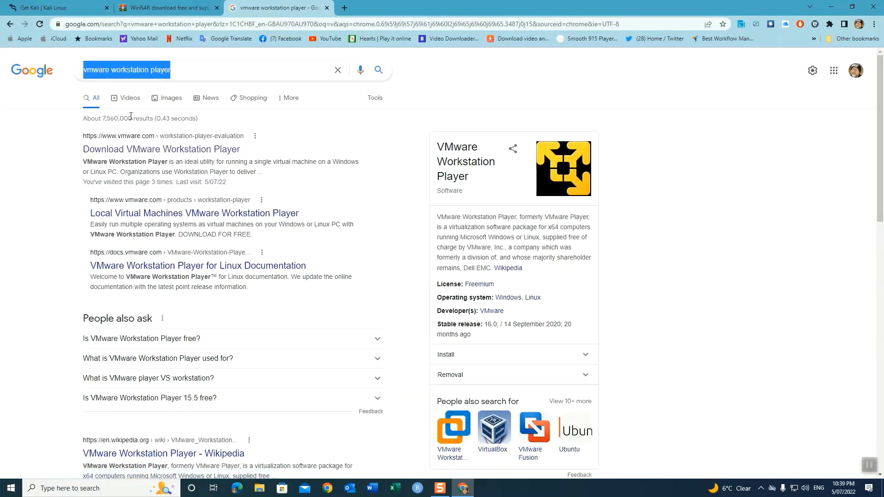
{"action": "left_click", "coordinate": [185, 149]}
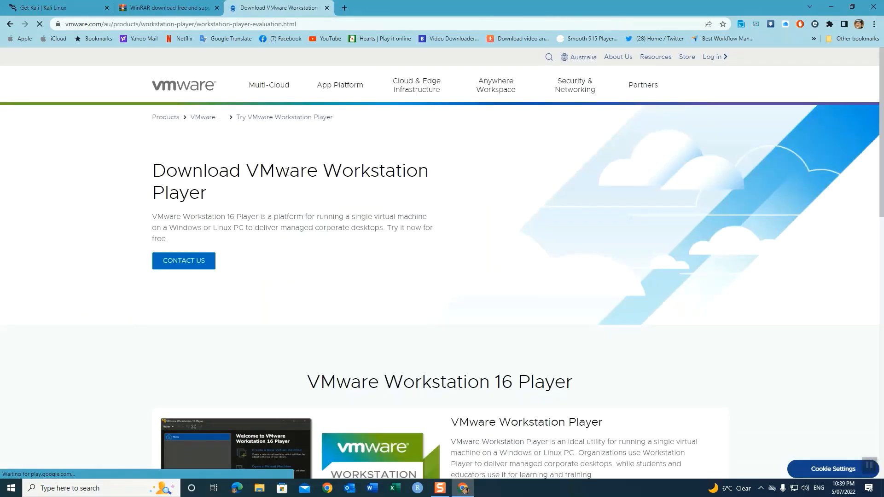
{"action": "scroll", "coordinate": [289, 236], "scroll_direction": "down", "scroll_amount": 2}
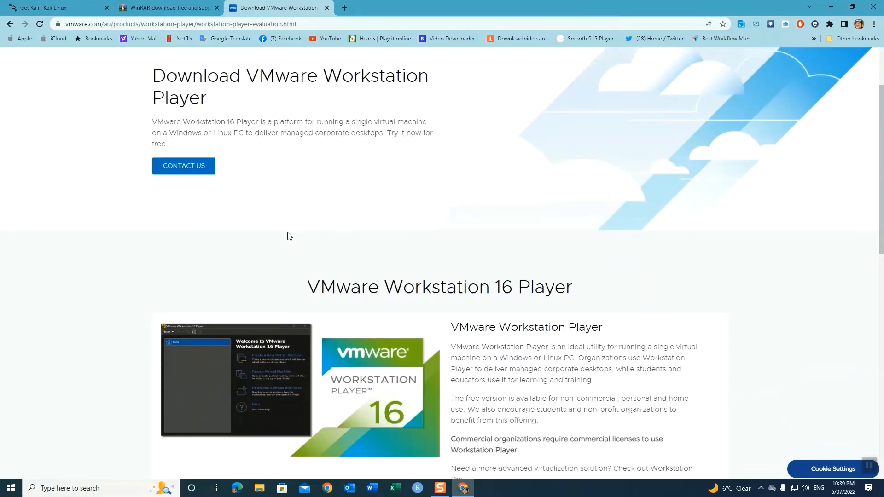
{"action": "scroll", "coordinate": [289, 236], "scroll_direction": "down", "scroll_amount": 5}
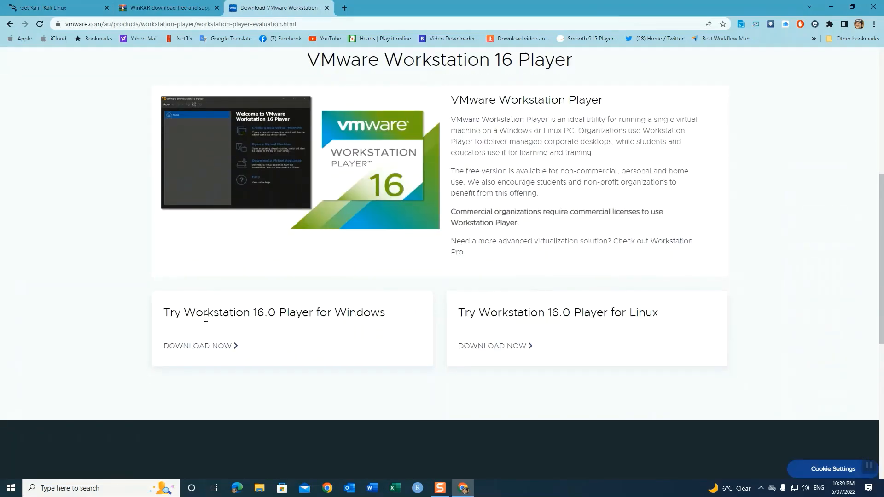
{"action": "left_click_drag", "start_coordinate": [190, 312], "coordinate": [274, 307]}
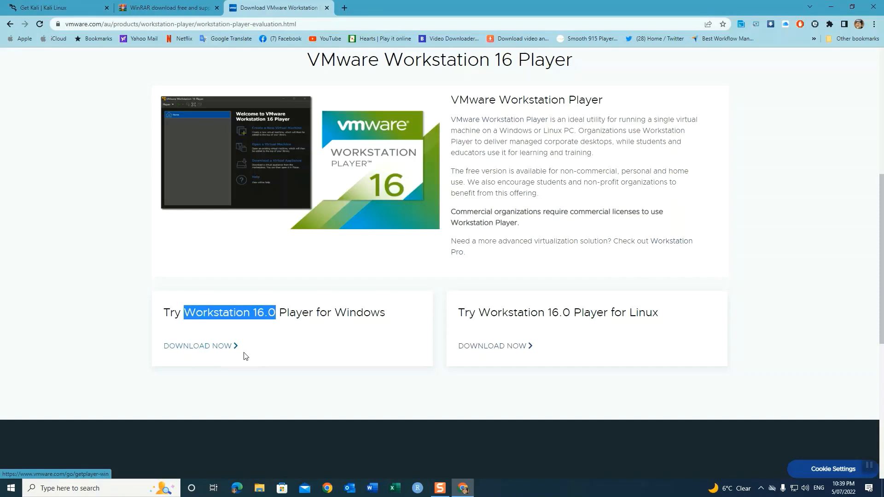
Step: Browse Downloads in File Explorer and check the kali-linux-2022.2 archive's 7-Zip menu
{"action": "left_click", "coordinate": [259, 489]}
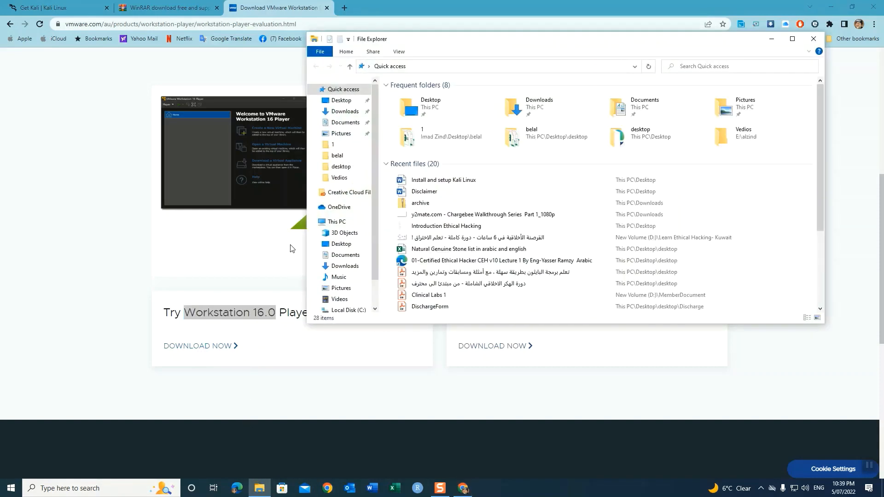
{"action": "left_click", "coordinate": [343, 111]}
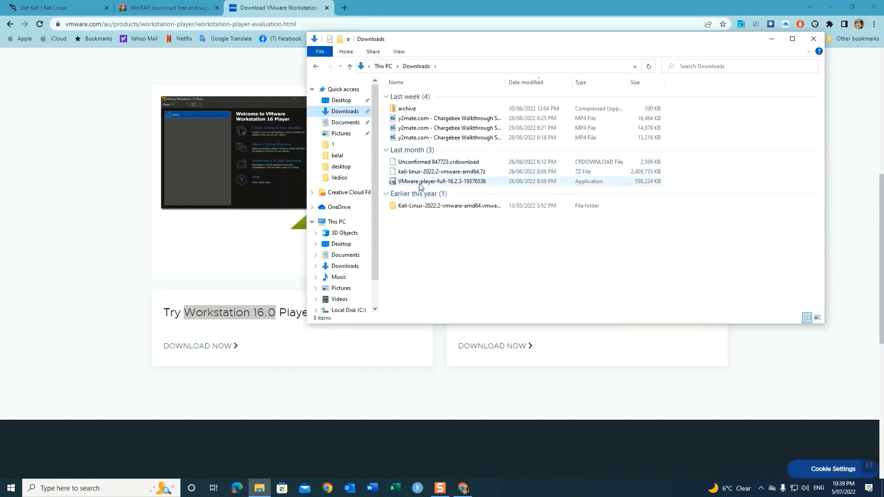
{"action": "left_click", "coordinate": [434, 181]}
{"action": "left_click", "coordinate": [419, 174]}
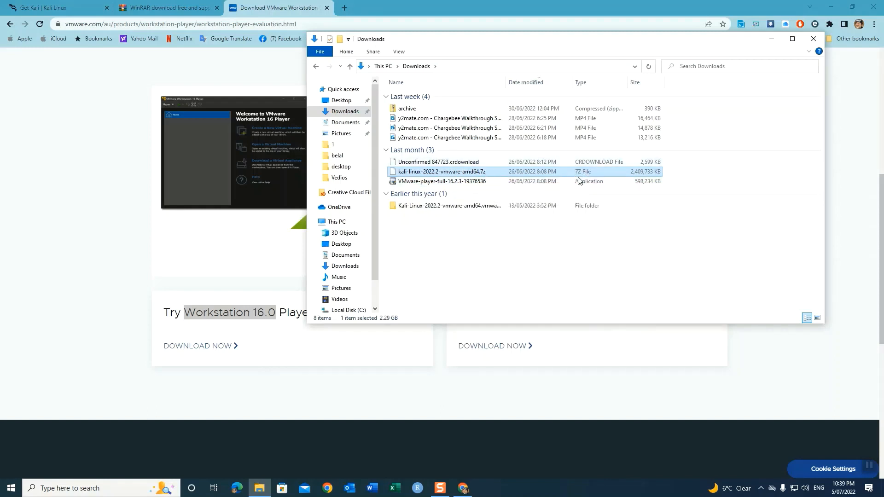
{"action": "right_click", "coordinate": [420, 172]}
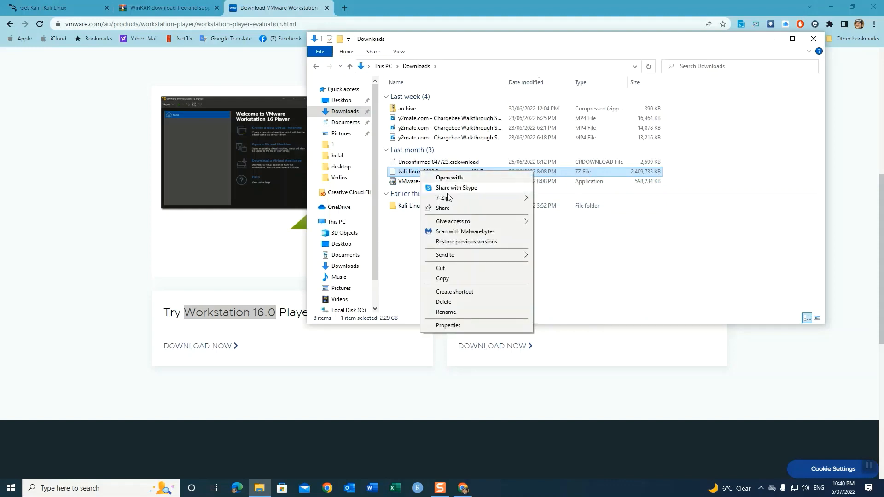
{"action": "mouse_move", "coordinate": [448, 202]}
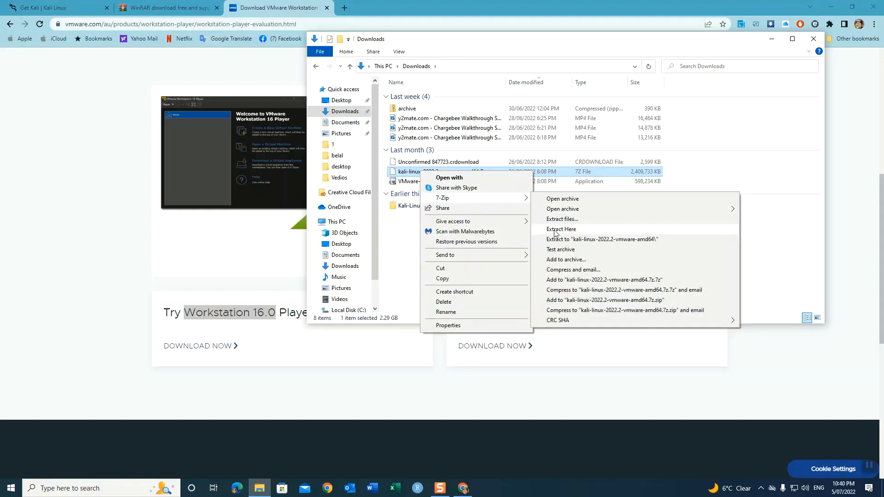
{"action": "left_click", "coordinate": [403, 210]}
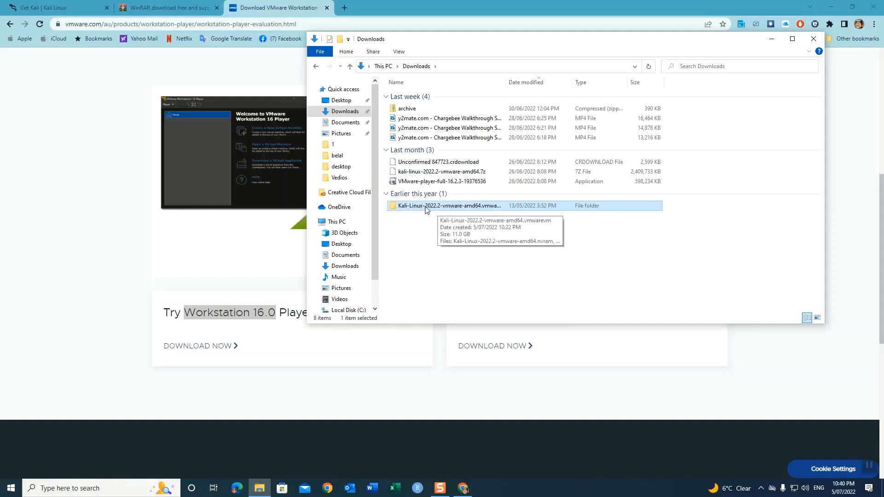
{"action": "left_click", "coordinate": [406, 172]}
Step: Check the extracted Kali folder, run the VMware Player installer, and minimize Explorer and Chrome
{"action": "double_click", "coordinate": [401, 208]}
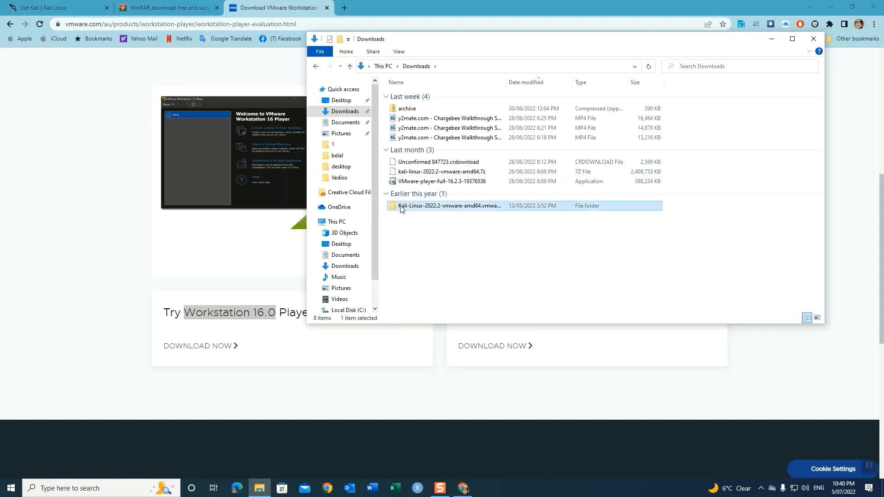
{"action": "left_click", "coordinate": [350, 67]}
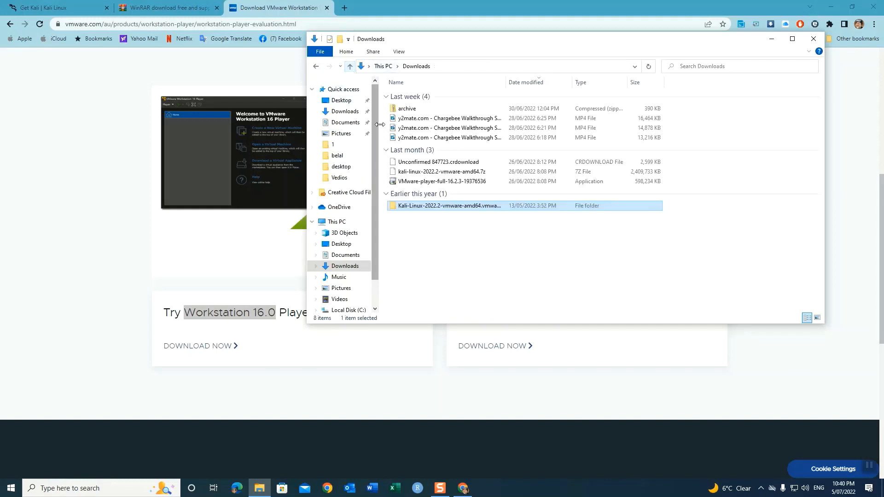
{"action": "left_click", "coordinate": [423, 184]}
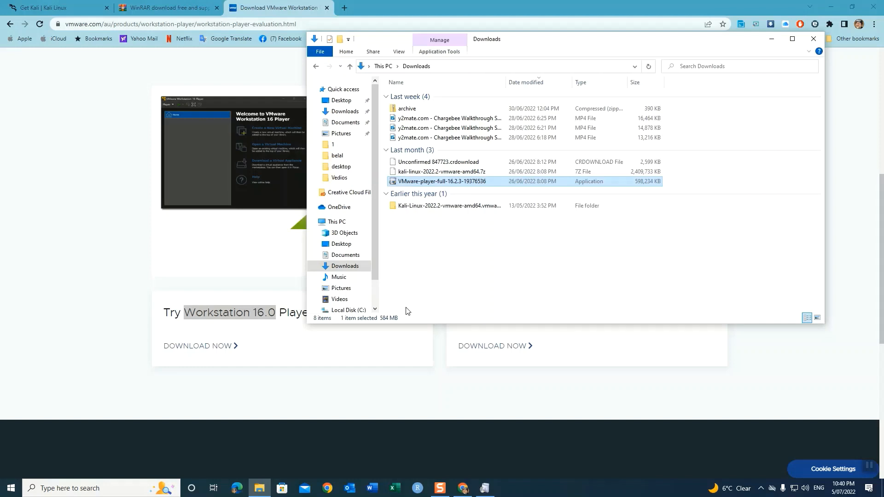
{"action": "left_click", "coordinate": [482, 492]}
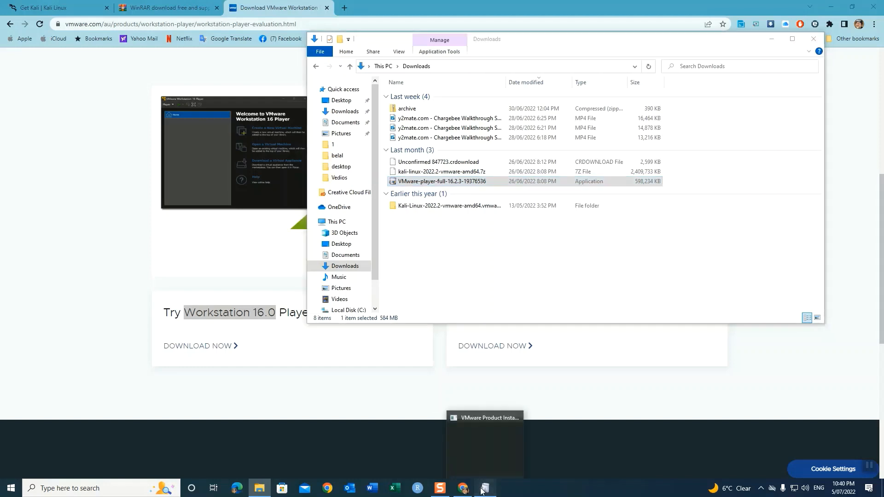
{"action": "left_click", "coordinate": [771, 40]}
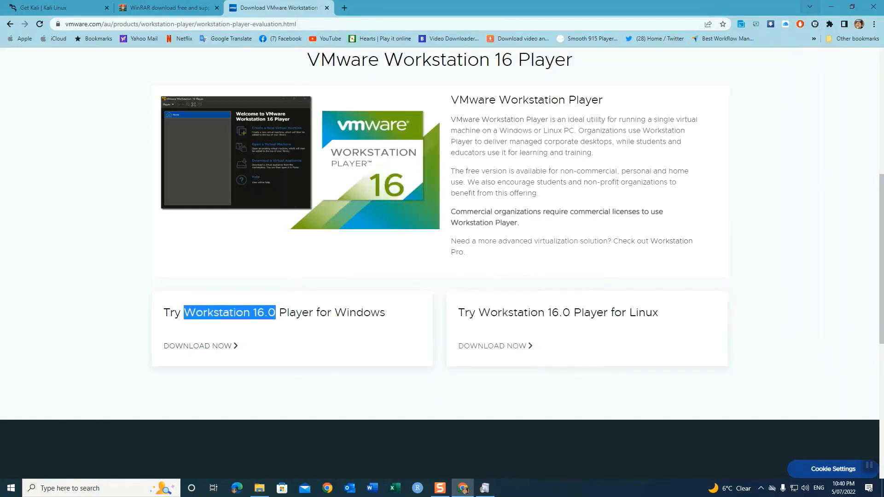
{"action": "left_click", "coordinate": [831, 7]}
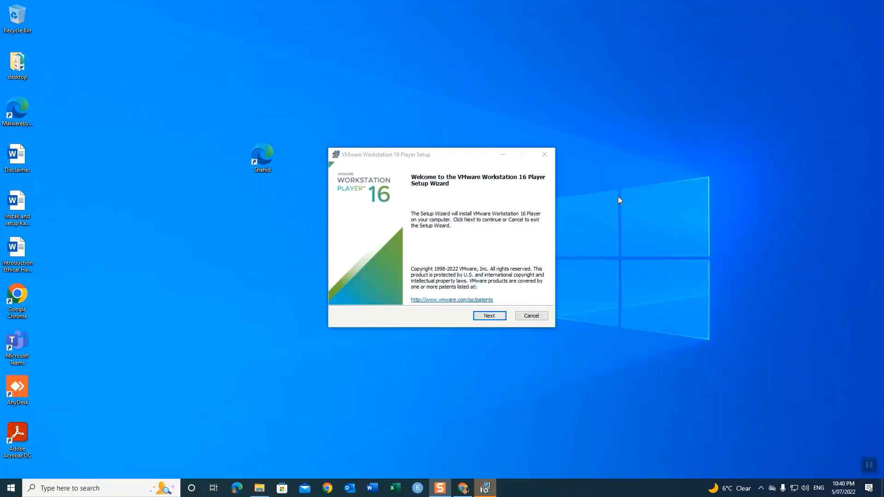
Step: Accept the VMware Workstation 16 Player license agreement in the setup wizard
{"action": "left_click", "coordinate": [489, 316]}
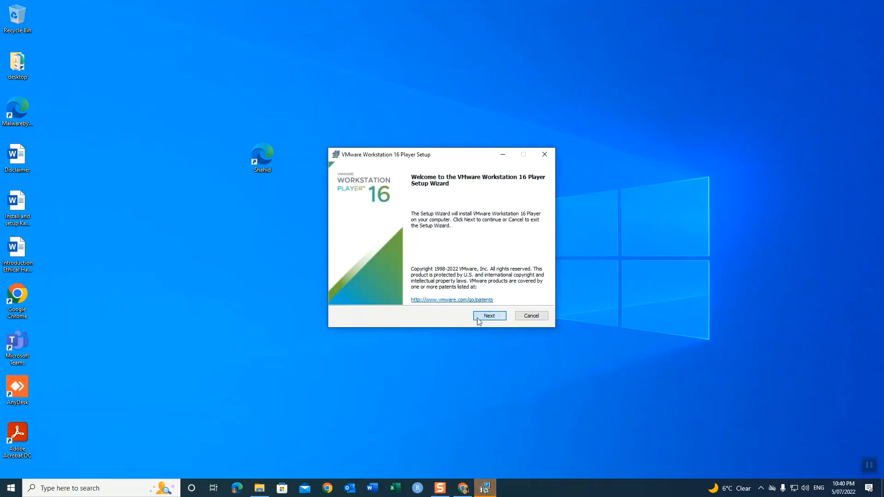
{"action": "left_click", "coordinate": [400, 295]}
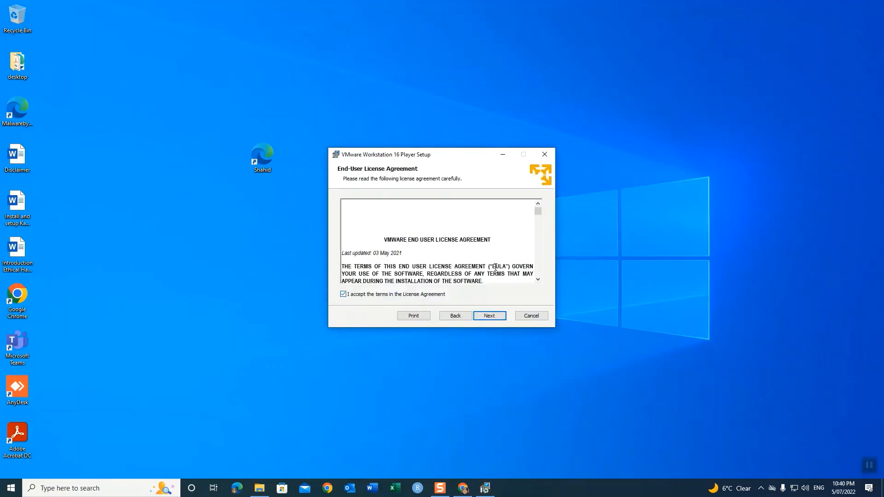
{"action": "scroll", "coordinate": [540, 245], "scroll_direction": "down", "scroll_amount": 3}
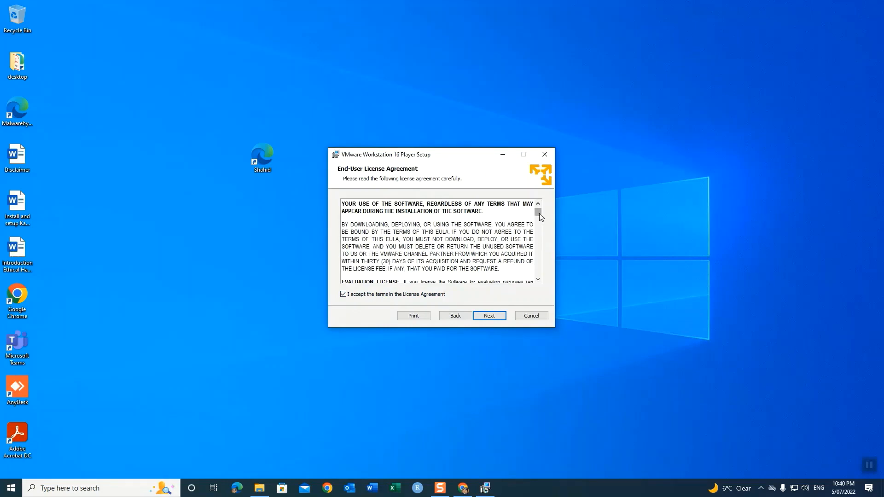
{"action": "left_click_drag", "start_coordinate": [540, 214], "coordinate": [543, 290]}
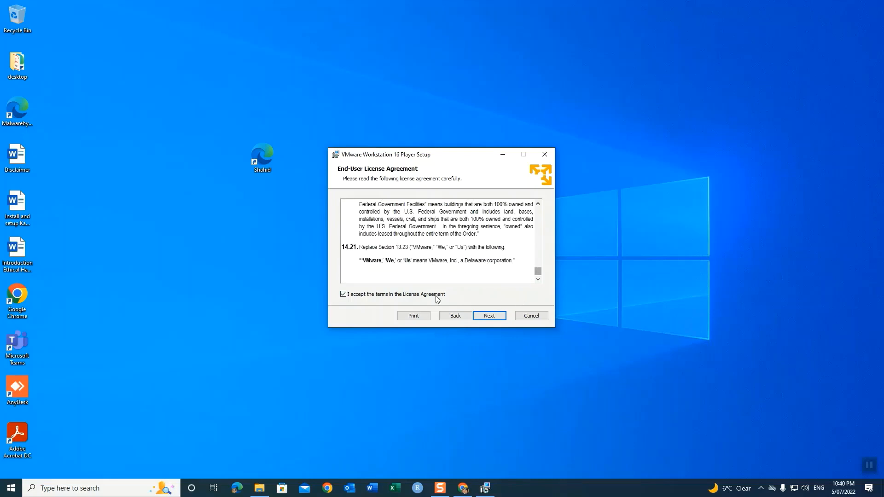
{"action": "left_click", "coordinate": [486, 315]}
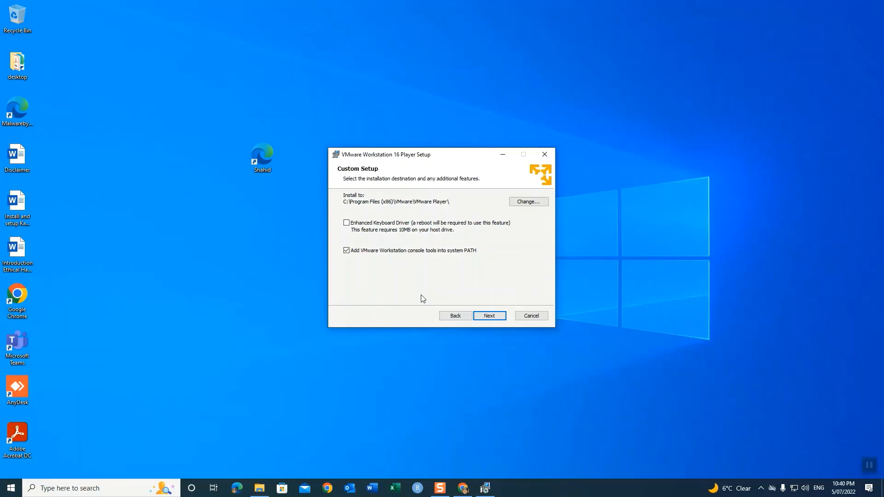
{"action": "left_click", "coordinate": [870, 466]}
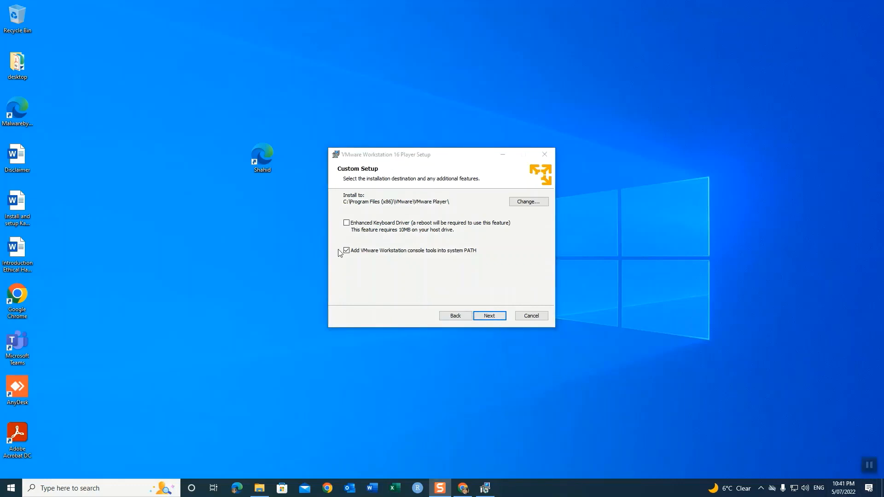
Step: Keep default location, disable startup update checks, keep both shortcuts, and install
{"action": "left_click", "coordinate": [491, 316]}
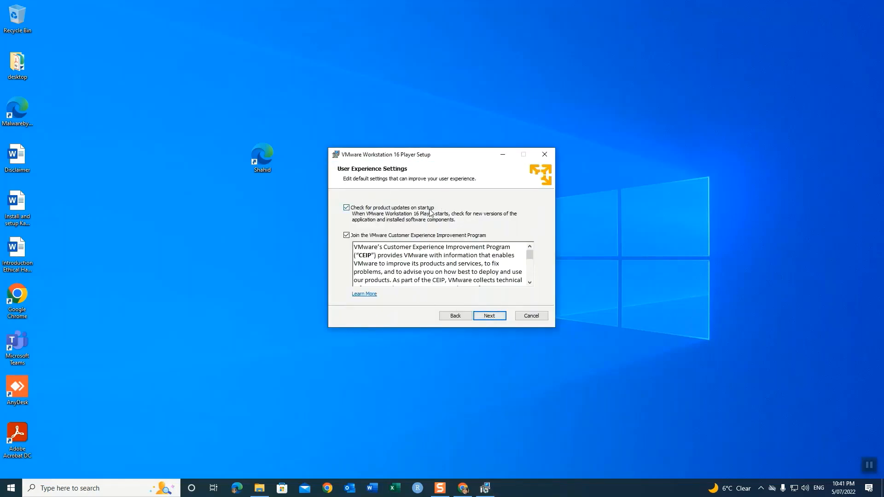
{"action": "left_click", "coordinate": [350, 210]}
{"action": "left_click", "coordinate": [485, 316]}
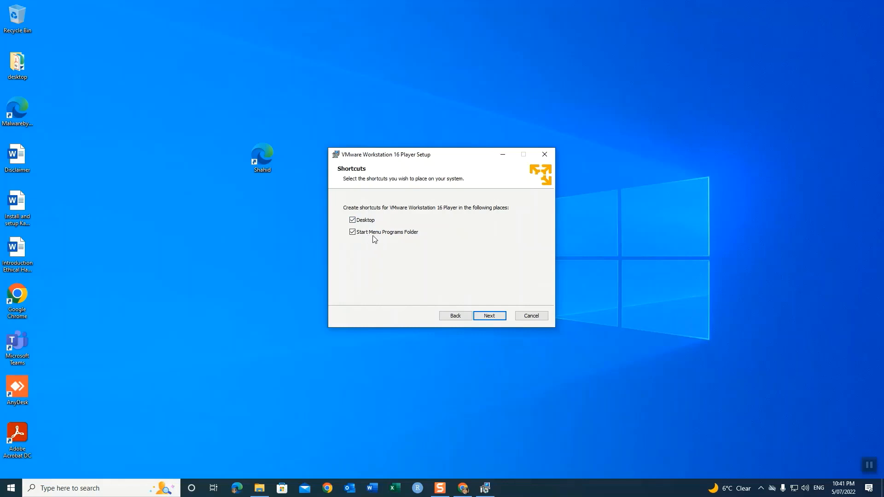
{"action": "left_click", "coordinate": [490, 316]}
{"action": "left_click", "coordinate": [490, 316]}
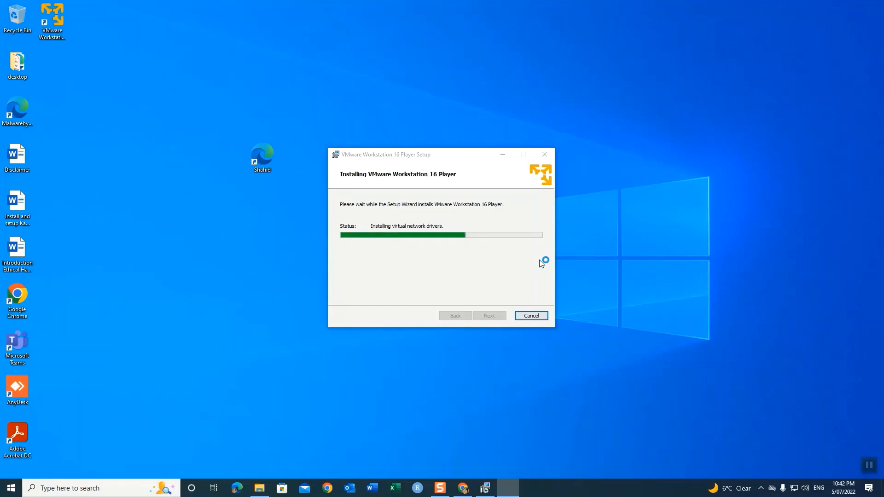
Step: Finish the VMware Player setup wizard and answer No to restarting now
{"action": "left_click", "coordinate": [869, 466]}
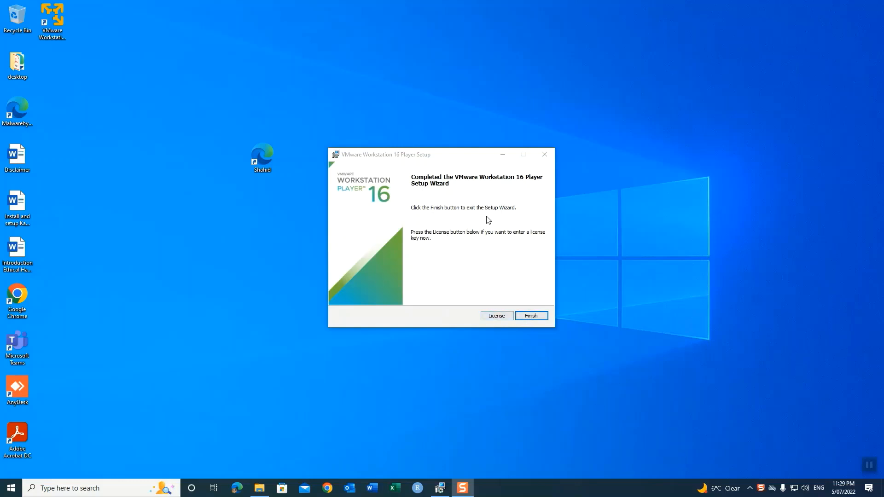
{"action": "left_click", "coordinate": [531, 316]}
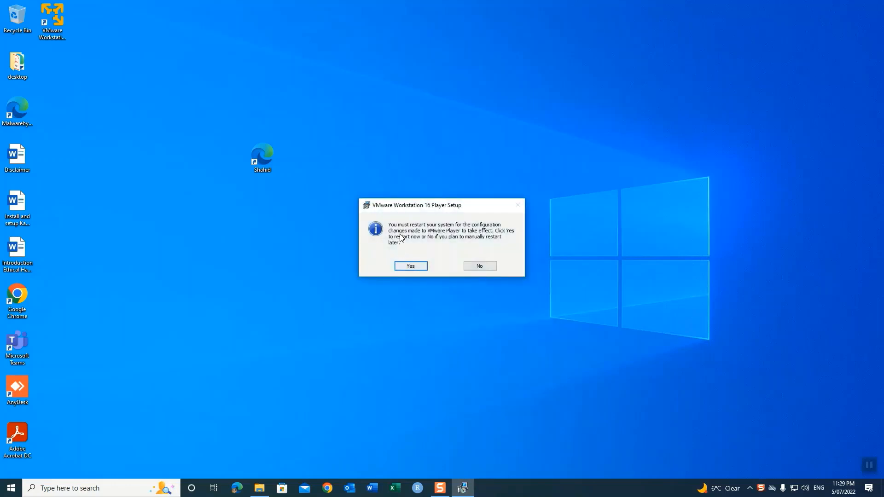
{"action": "left_click", "coordinate": [480, 265]}
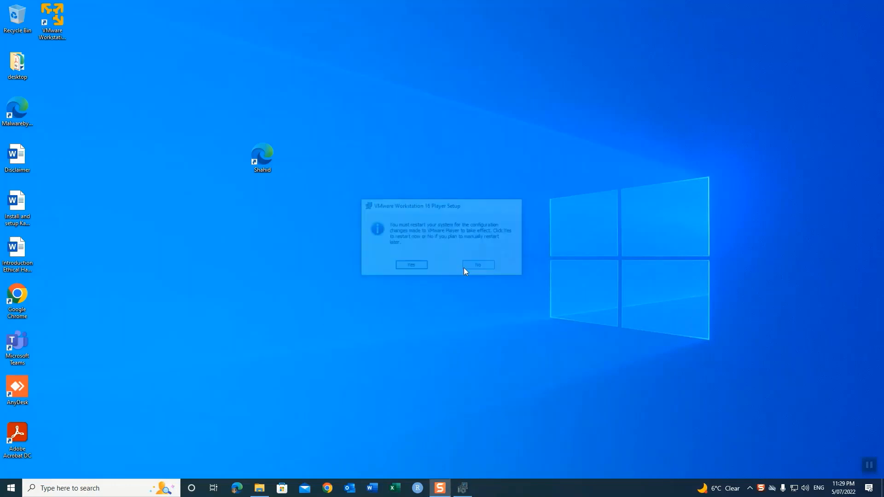
Step: Launch VMware Player for free non-commercial use and drag its window to the centre
{"action": "left_click", "coordinate": [54, 22]}
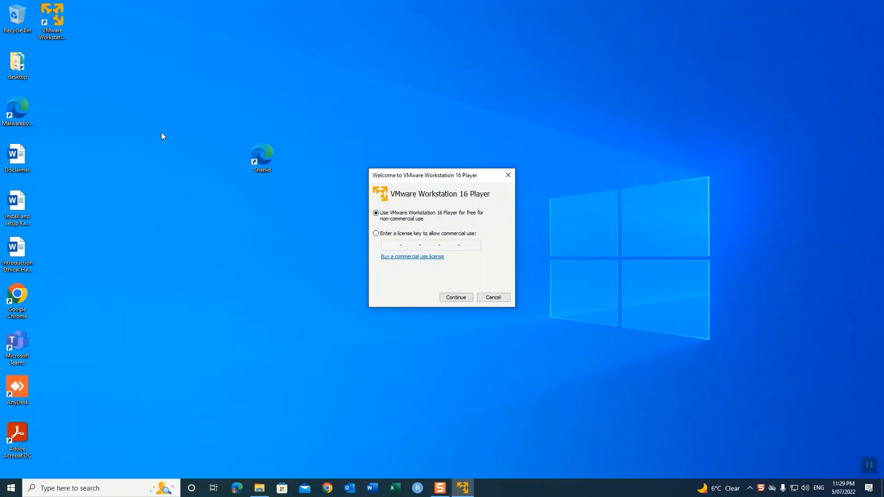
{"action": "left_click", "coordinate": [462, 300]}
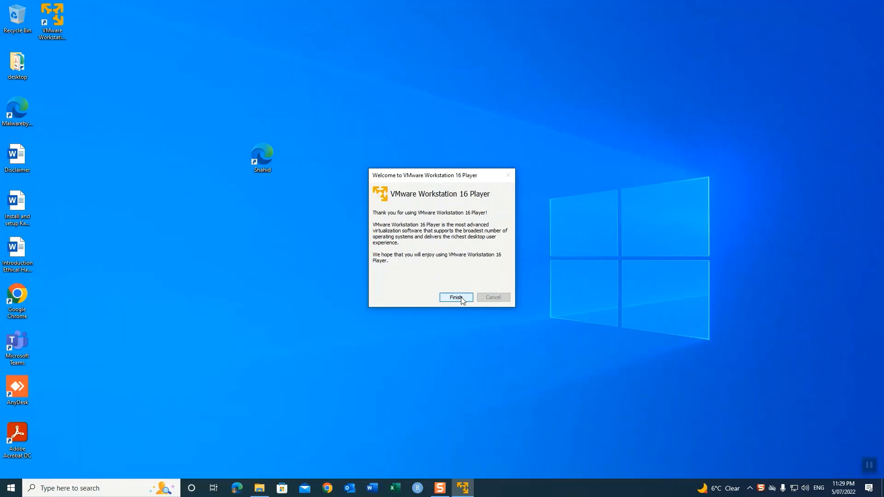
{"action": "left_click", "coordinate": [462, 300]}
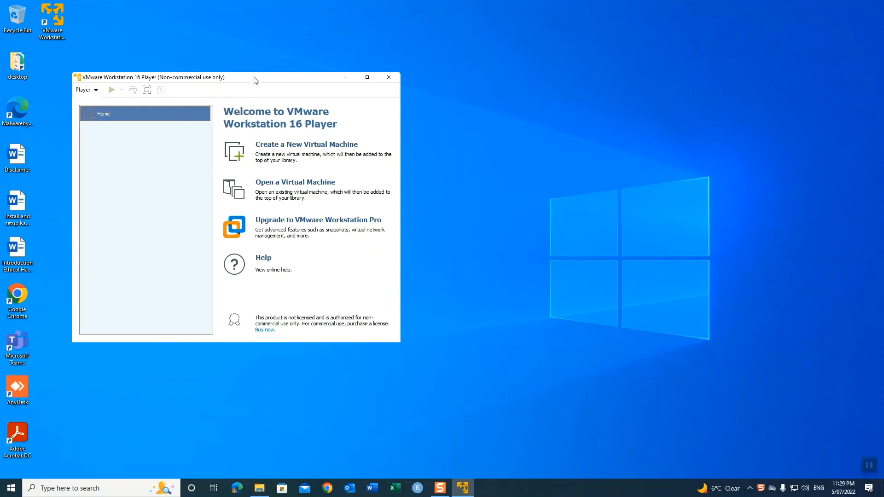
{"action": "left_click_drag", "start_coordinate": [253, 81], "coordinate": [401, 85]}
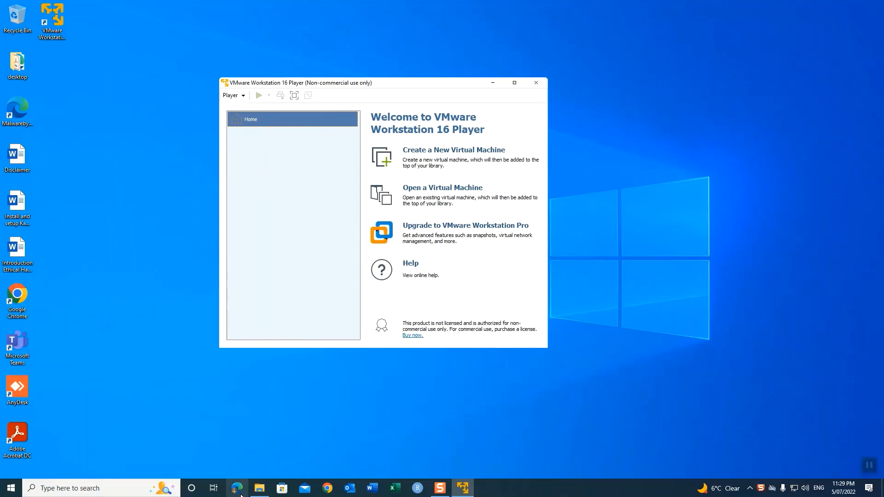
Step: In Downloads, view the 7-Zip options for the kali-linux .7z archive, then dismiss them without extracting
{"action": "left_click", "coordinate": [262, 487]}
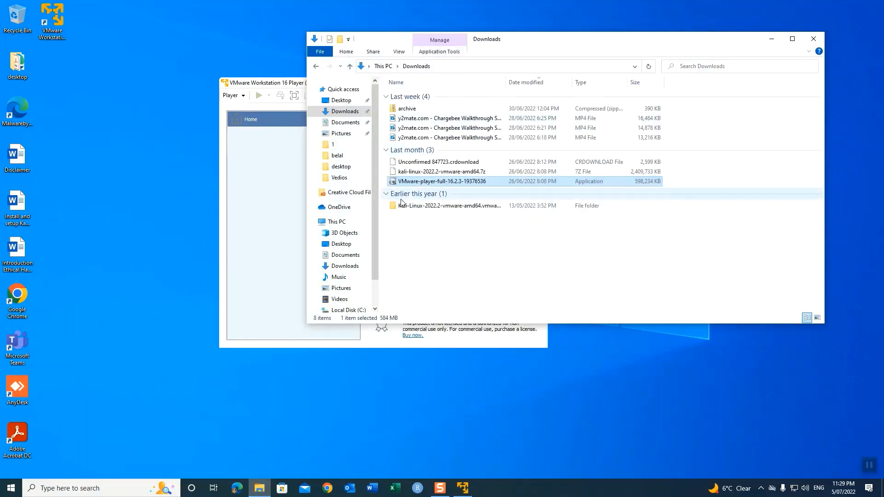
{"action": "left_click", "coordinate": [408, 173]}
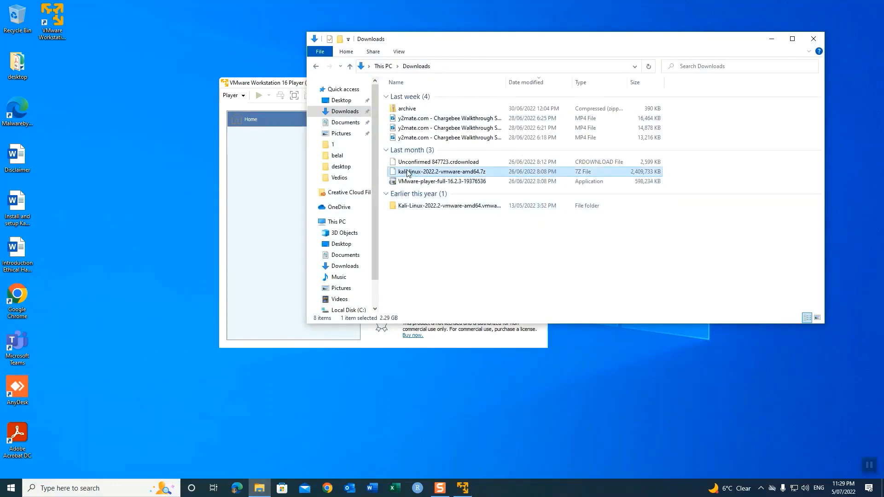
{"action": "right_click", "coordinate": [408, 172]}
{"action": "mouse_move", "coordinate": [437, 199]}
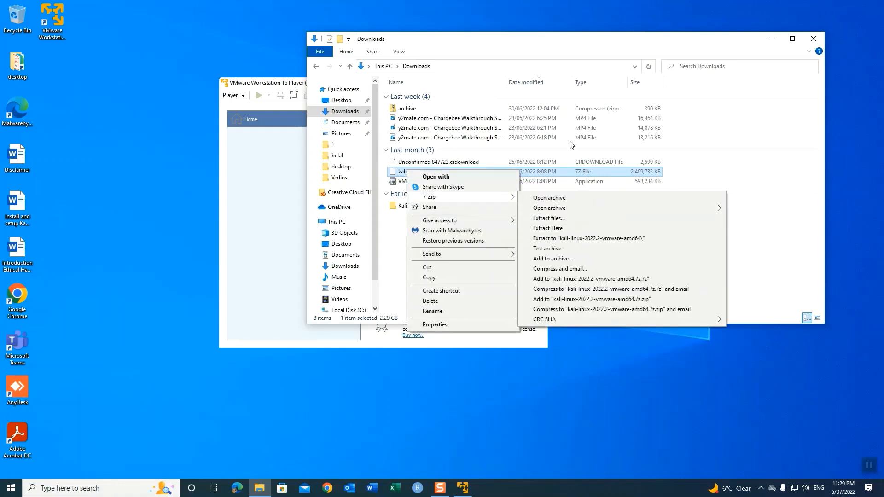
{"action": "left_click", "coordinate": [669, 246]}
Step: Inspect the Kali-Linux-2022.2-vmware-amd64.vmwarevm folder's 26 files, including the .vmx, then close Explorer
{"action": "left_click", "coordinate": [444, 209]}
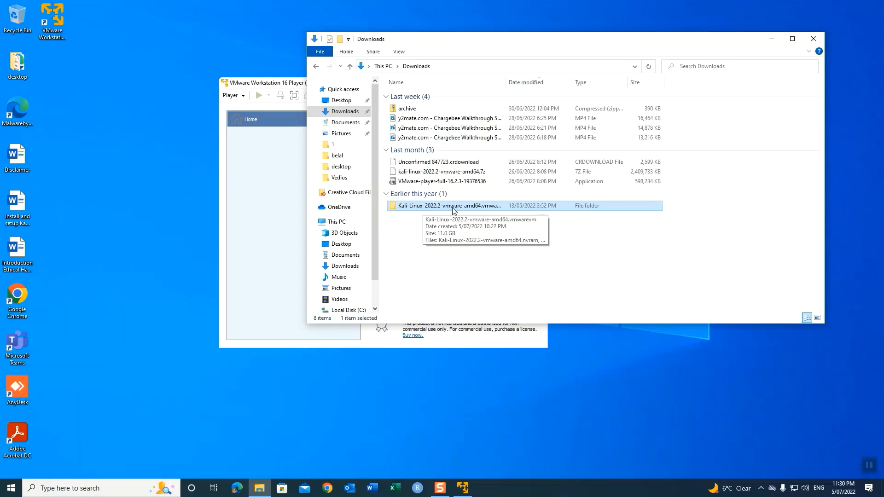
{"action": "double_click", "coordinate": [438, 211]}
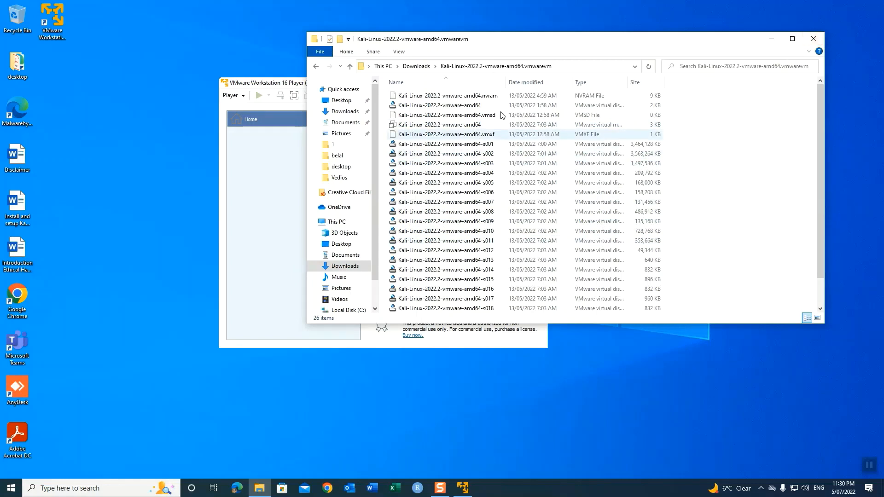
{"action": "left_click", "coordinate": [816, 41]}
Step: Open the Kali-Linux-2022.2-vmware-amd64 .vmx from the Downloads vmwarevm folder via Player > File > Open
{"action": "left_click", "coordinate": [244, 98]}
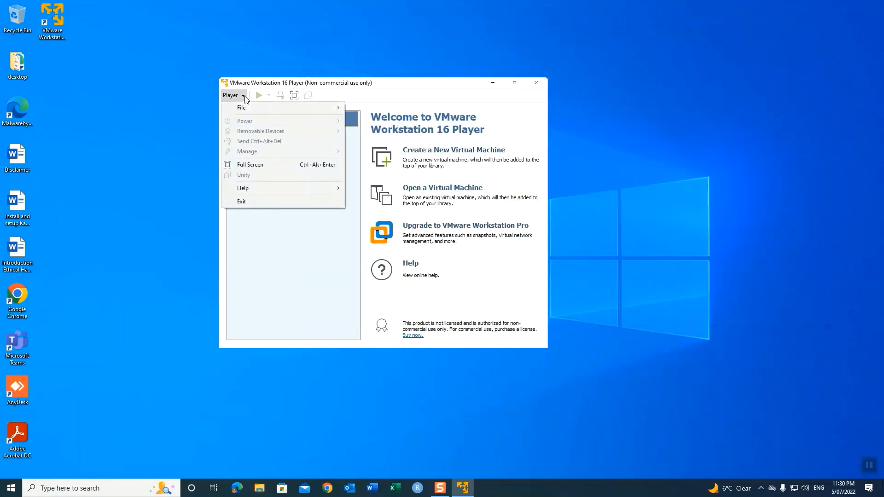
{"action": "mouse_move", "coordinate": [233, 106]}
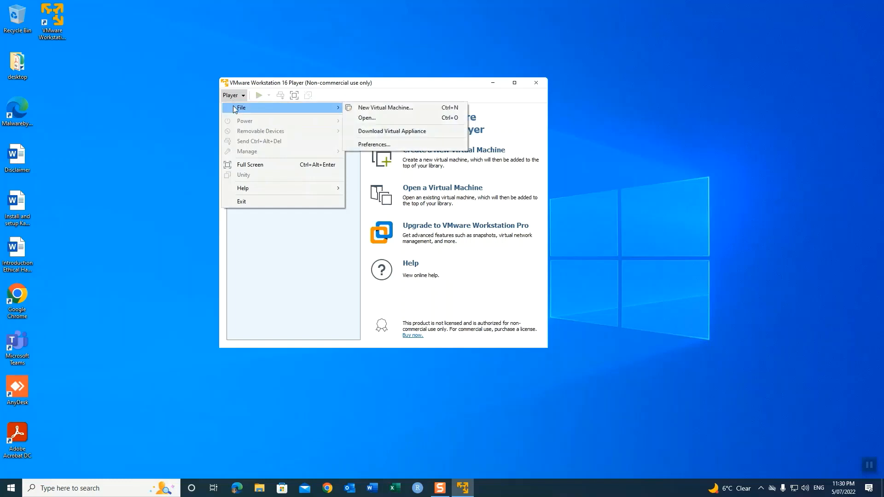
{"action": "left_click", "coordinate": [366, 118]}
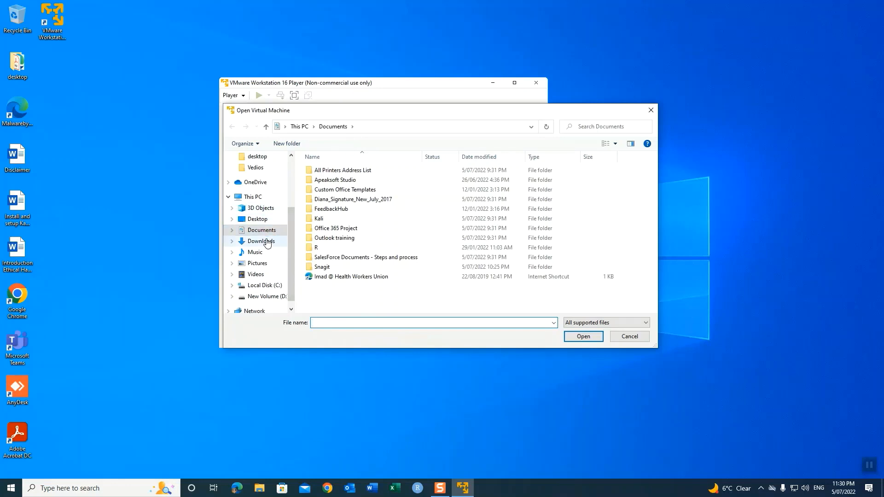
{"action": "left_click", "coordinate": [268, 241]}
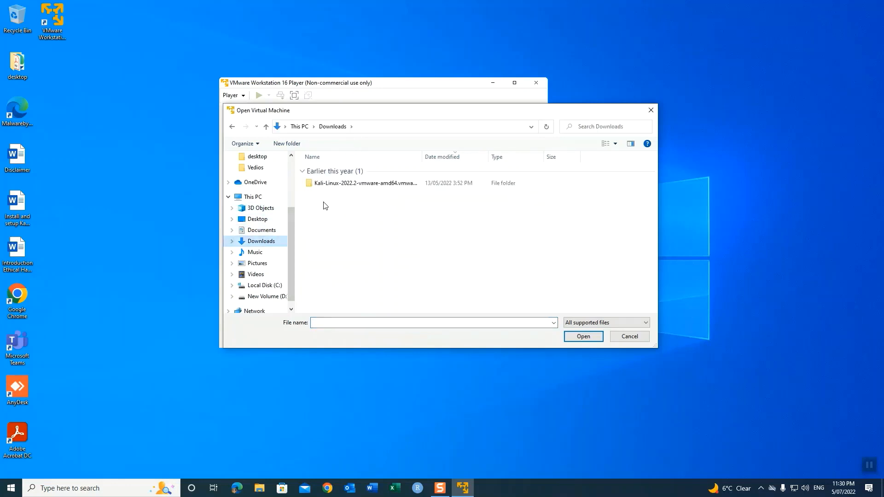
{"action": "left_click", "coordinate": [327, 183]}
{"action": "double_click", "coordinate": [327, 184]}
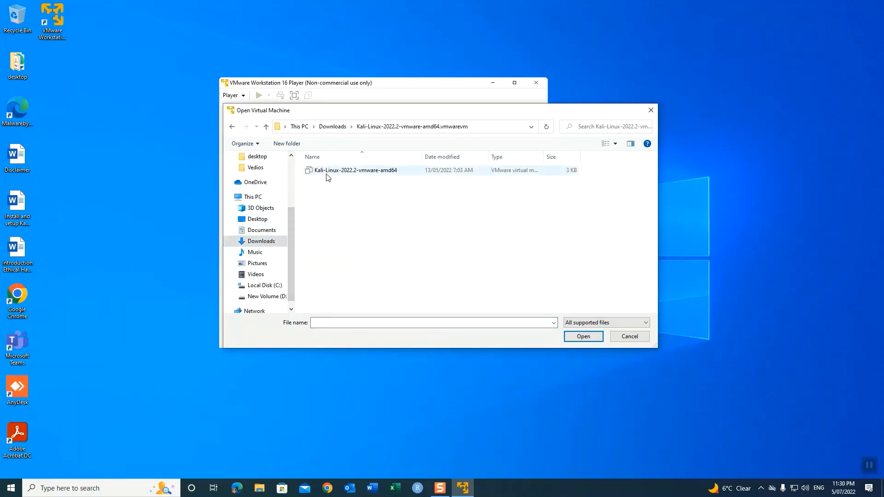
{"action": "double_click", "coordinate": [328, 175]}
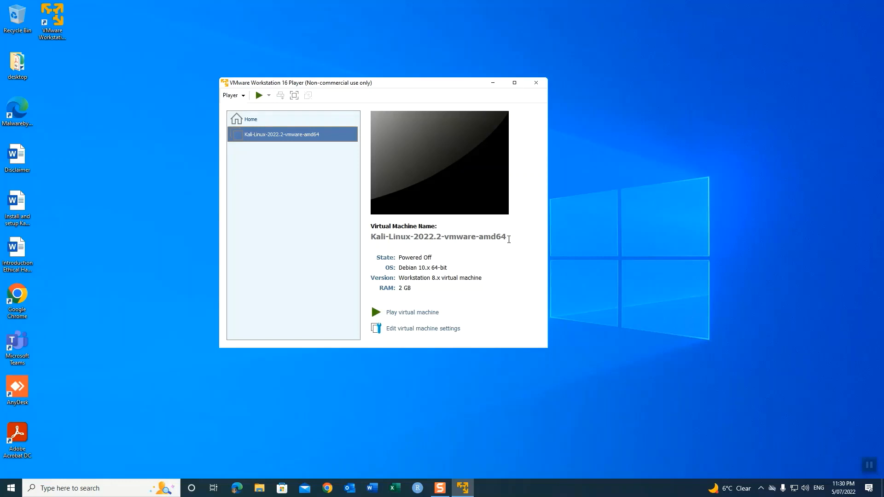
Step: Open the VM settings and check the host's available memory in Task Manager's Performance tab
{"action": "left_click", "coordinate": [405, 329]}
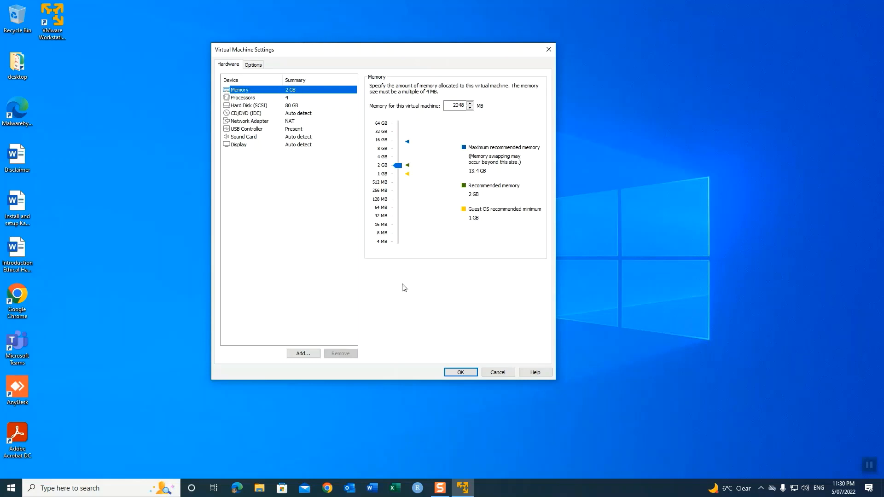
{"action": "left_click", "coordinate": [512, 485]}
{"action": "right_click", "coordinate": [512, 486]}
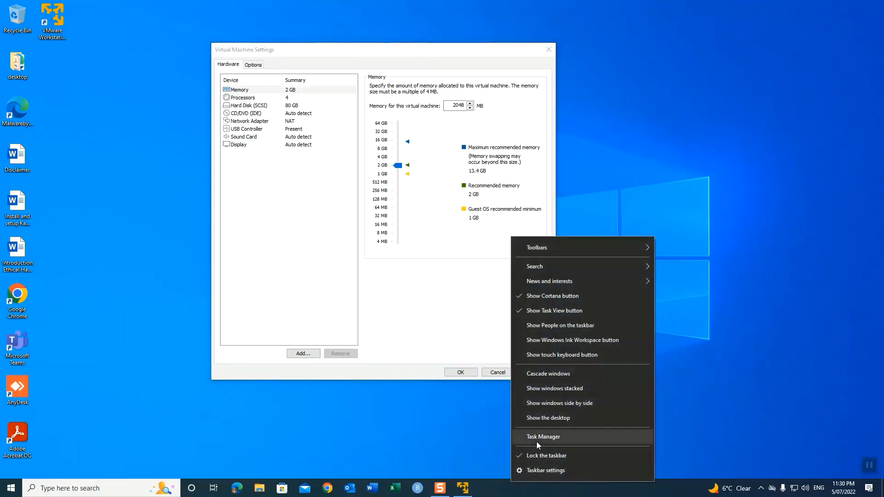
{"action": "left_click", "coordinate": [530, 440]}
{"action": "left_click", "coordinate": [589, 116]}
{"action": "left_click", "coordinate": [587, 228]}
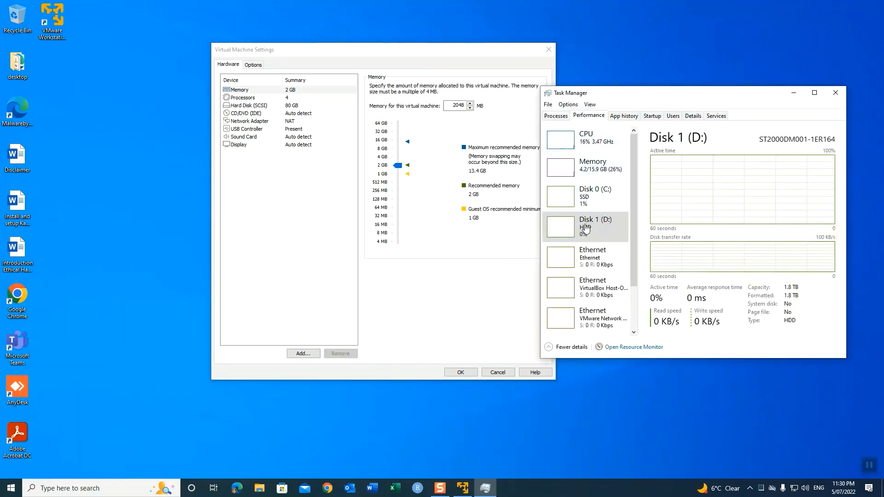
{"action": "left_click", "coordinate": [597, 175]}
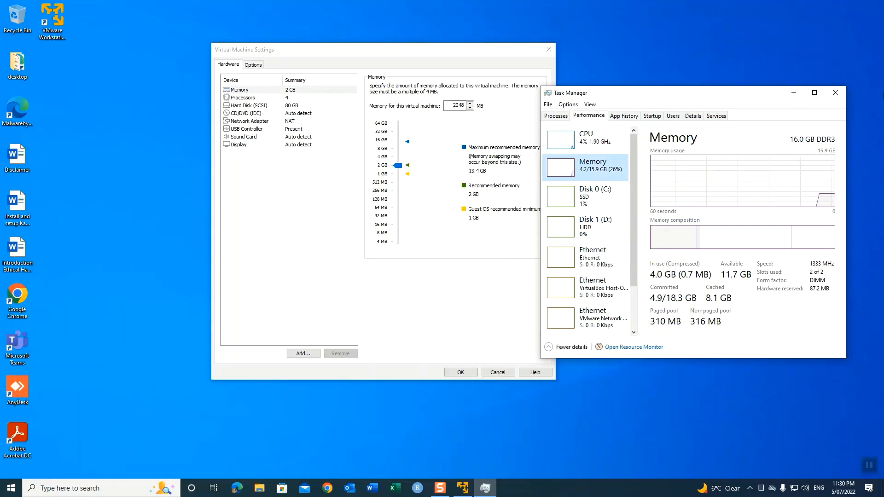
{"action": "left_click", "coordinate": [836, 92]}
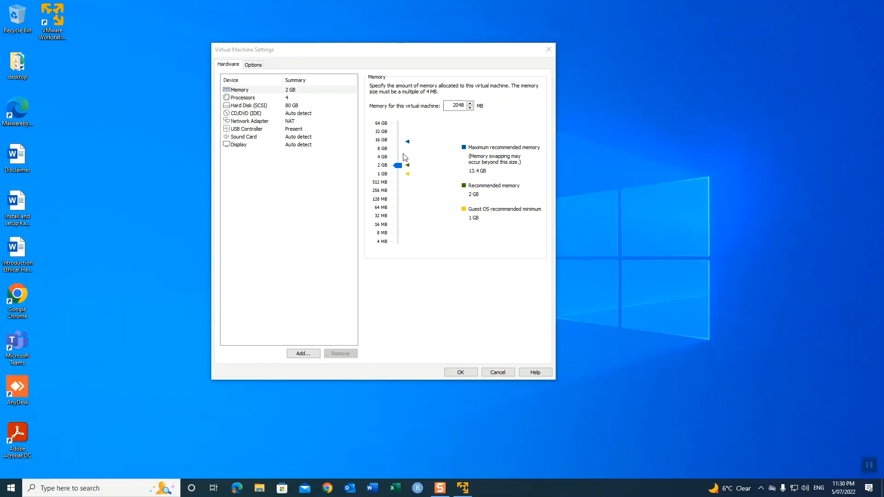
Step: Set the Kali VM's memory to 4000 MB (3.9 GB)
{"action": "left_click_drag", "start_coordinate": [398, 167], "coordinate": [399, 159]}
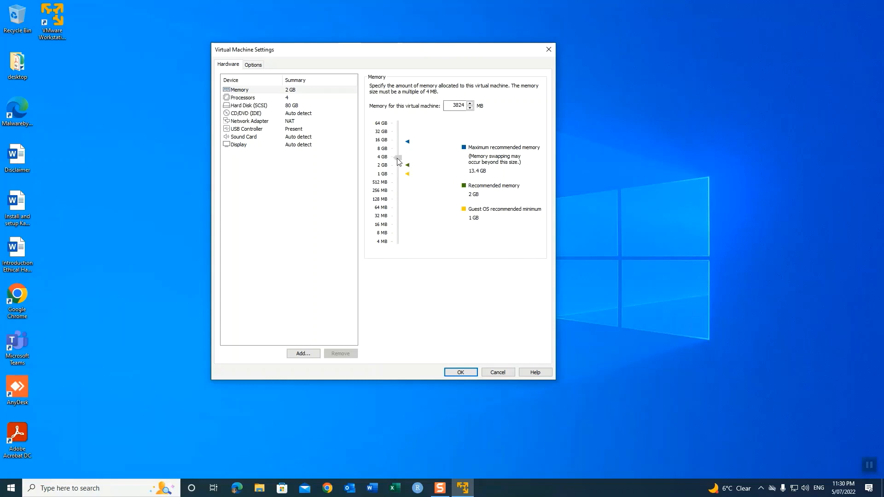
{"action": "double_click", "coordinate": [462, 103]}
{"action": "type", "text": "4000"}
{"action": "key", "text": "Return"}
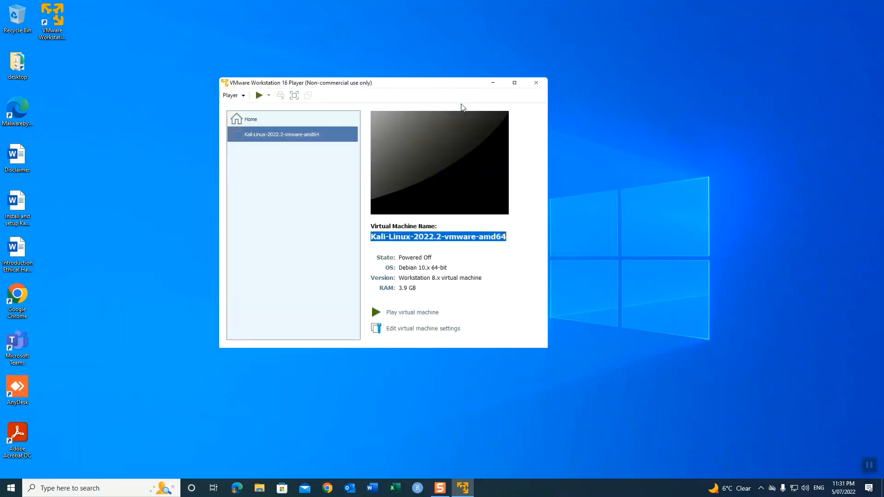
Step: Review the VM's processor settings, keeping 4 cores, and its 80 GB hard disk
{"action": "left_click", "coordinate": [406, 328]}
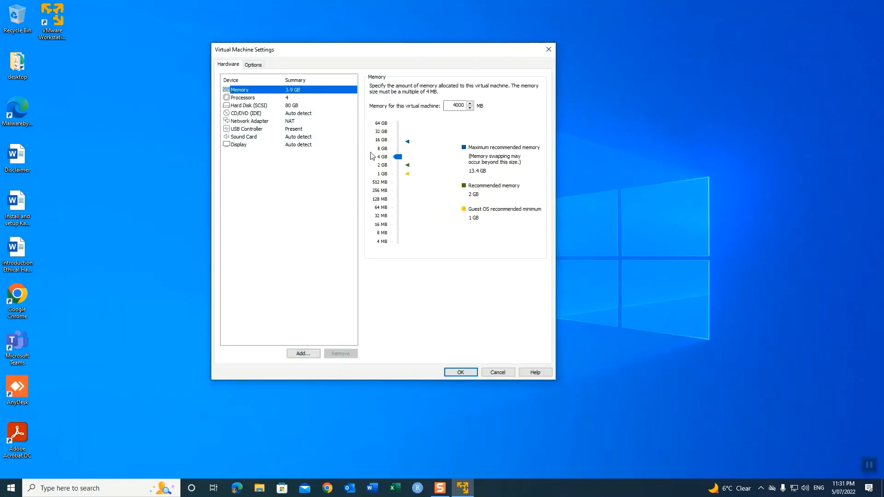
{"action": "left_click", "coordinate": [242, 99]}
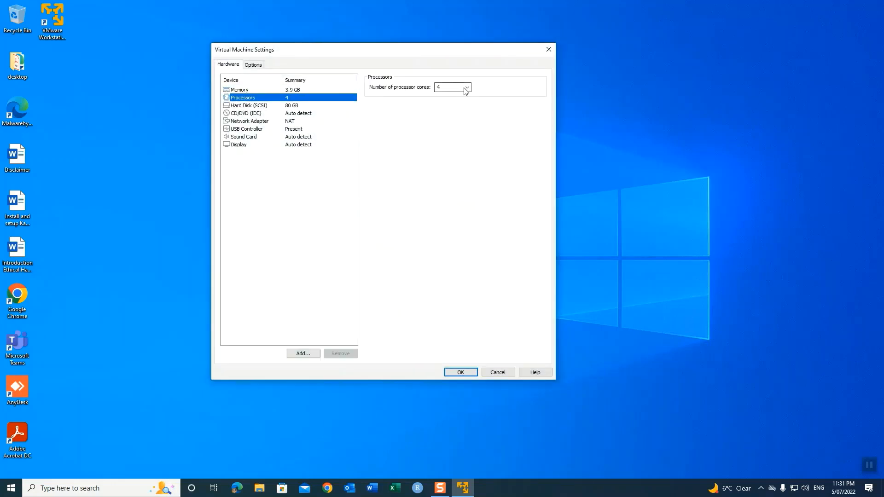
{"action": "left_click", "coordinate": [468, 88]}
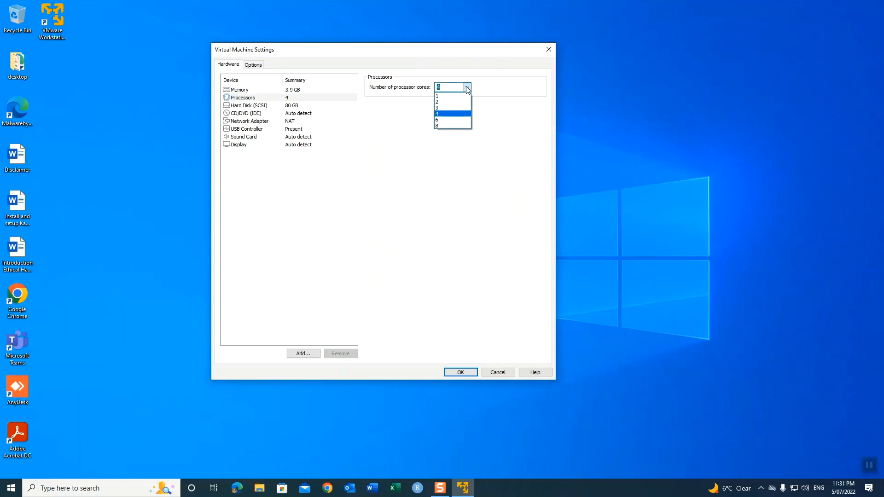
{"action": "left_click", "coordinate": [254, 110]}
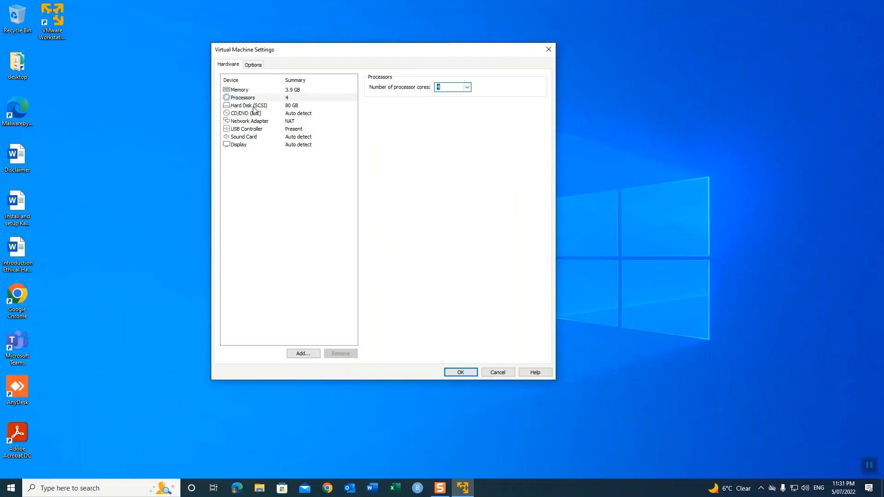
{"action": "left_click", "coordinate": [254, 108]}
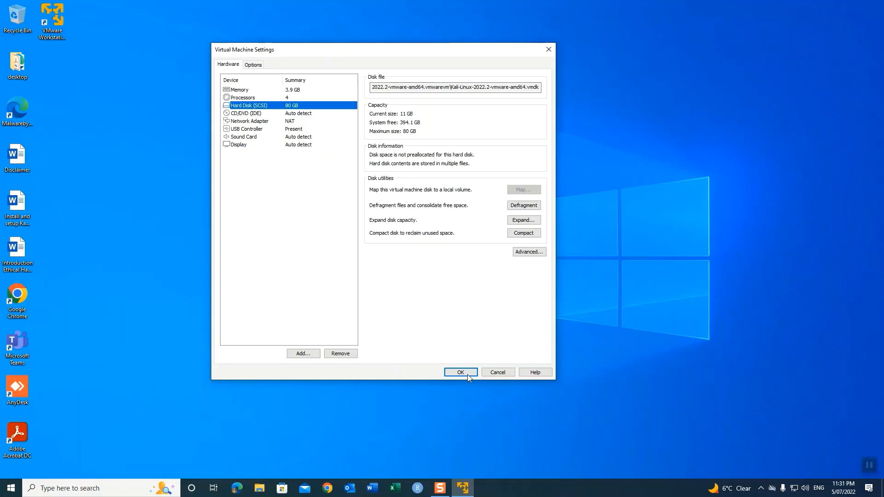
Step: Review the CD/DVD, NAT network adapter, USB, sound and display settings, then close with OK
{"action": "left_click", "coordinate": [252, 113]}
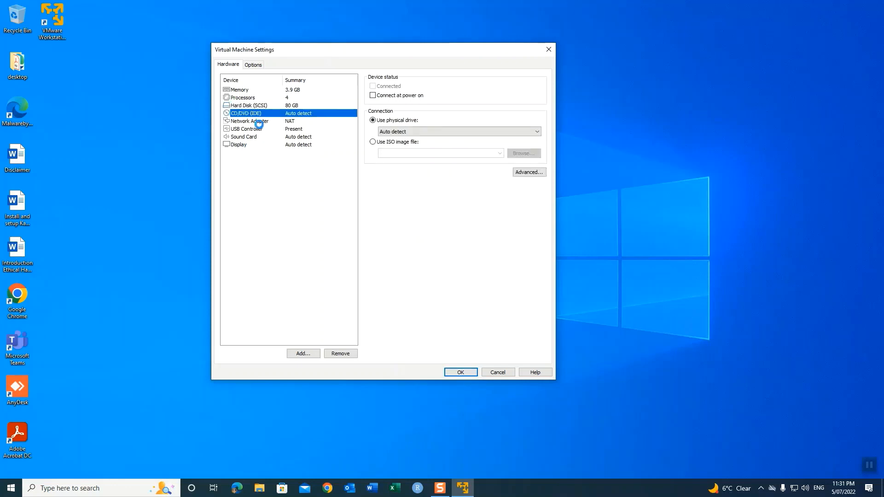
{"action": "left_click", "coordinate": [259, 121]}
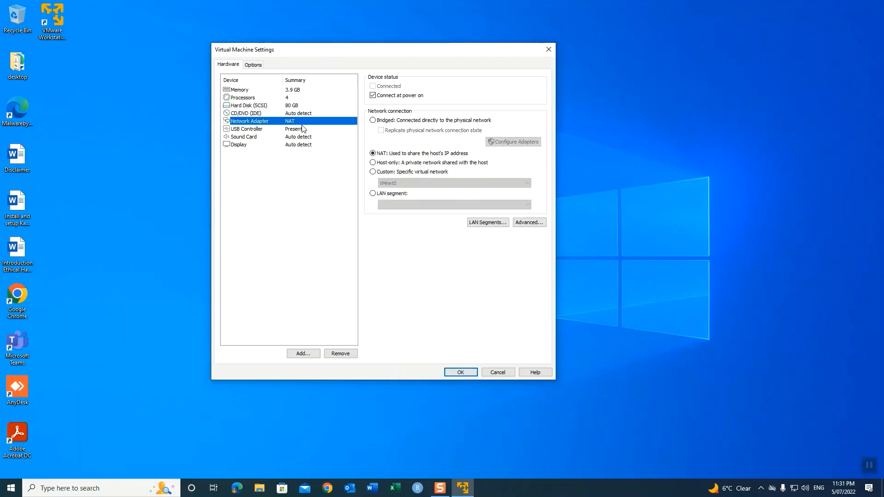
{"action": "left_click", "coordinate": [242, 130]}
{"action": "left_click", "coordinate": [242, 137]}
{"action": "left_click", "coordinate": [241, 145]}
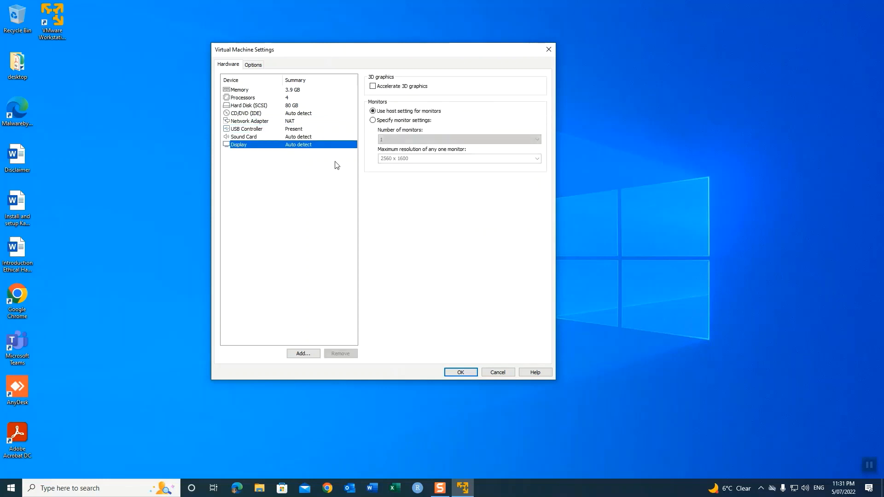
{"action": "left_click", "coordinate": [459, 373]}
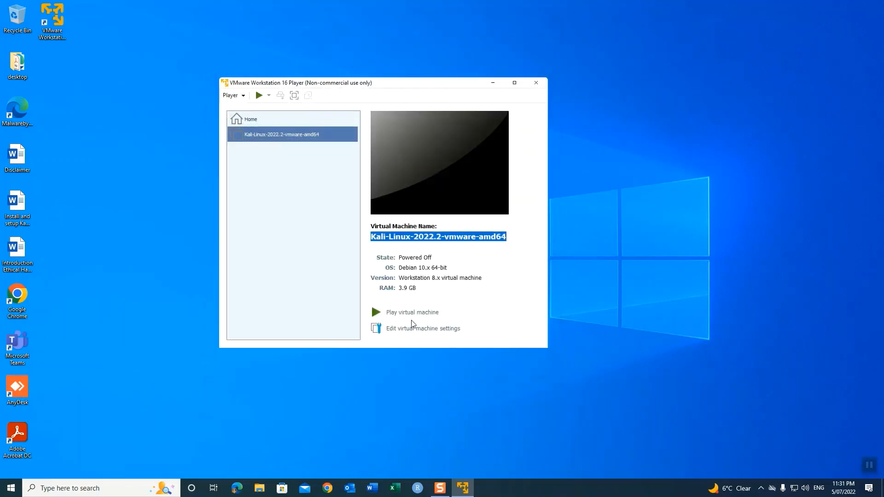
Step: Power on the Kali VM, answer 'I Copied It', and maximize the Player window
{"action": "left_click", "coordinate": [406, 313]}
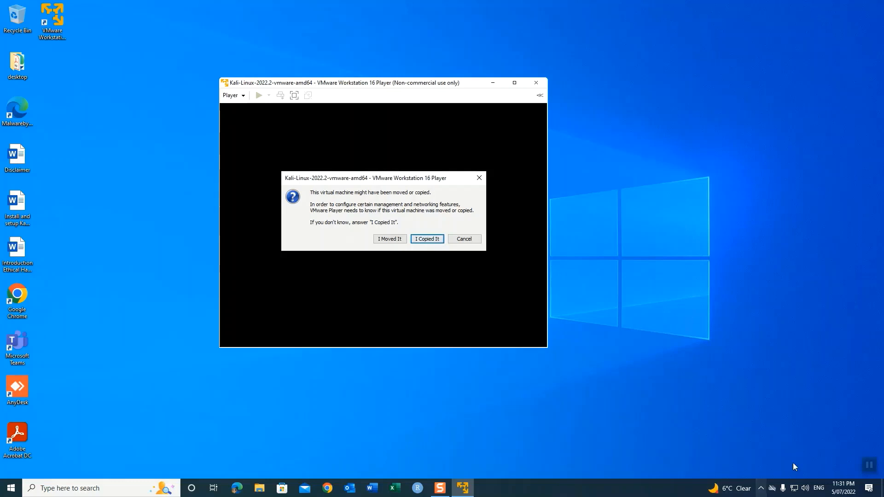
{"action": "left_click", "coordinate": [869, 465]}
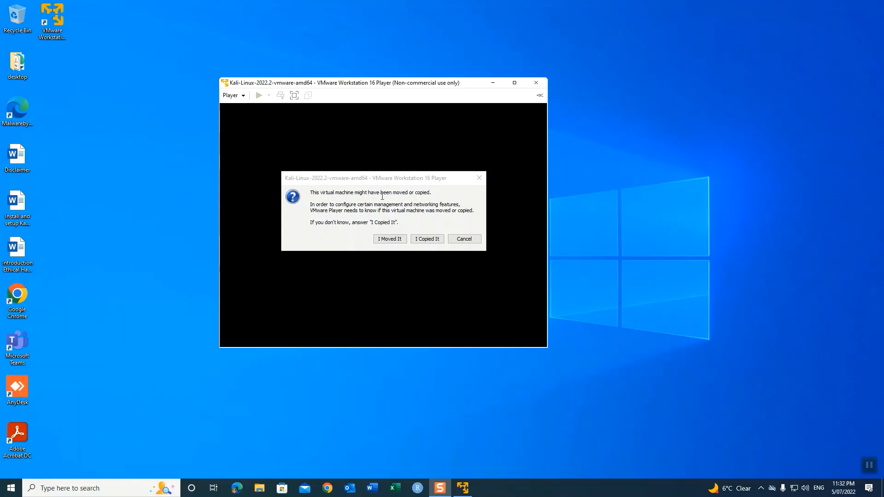
{"action": "left_click", "coordinate": [427, 239]}
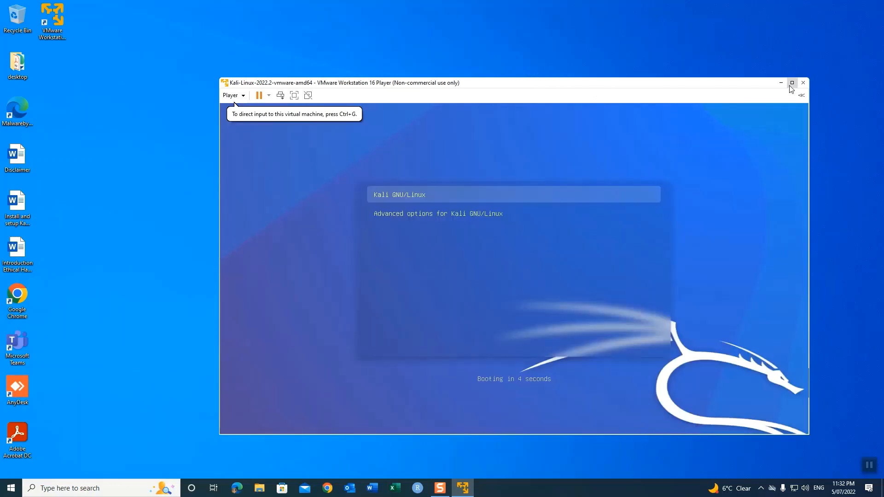
{"action": "left_click", "coordinate": [793, 83]}
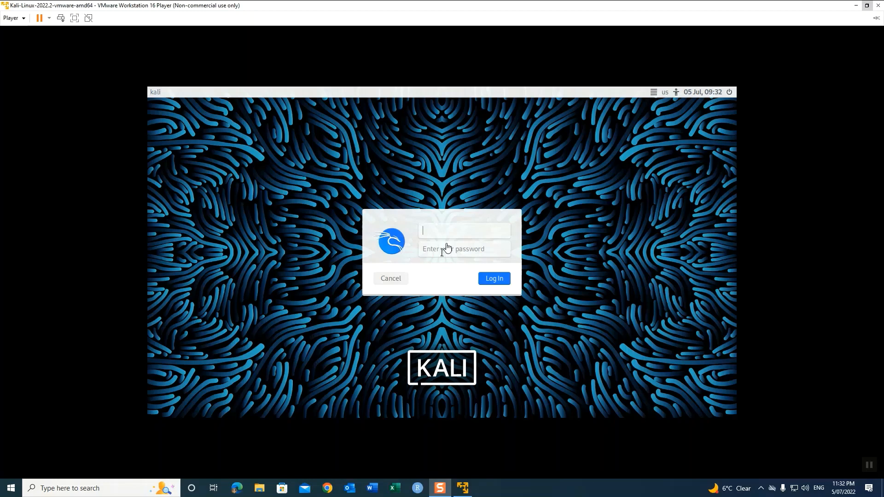
Step: Log in to Kali with the user's username and password to reach the desktop
{"action": "left_click", "coordinate": [478, 229]}
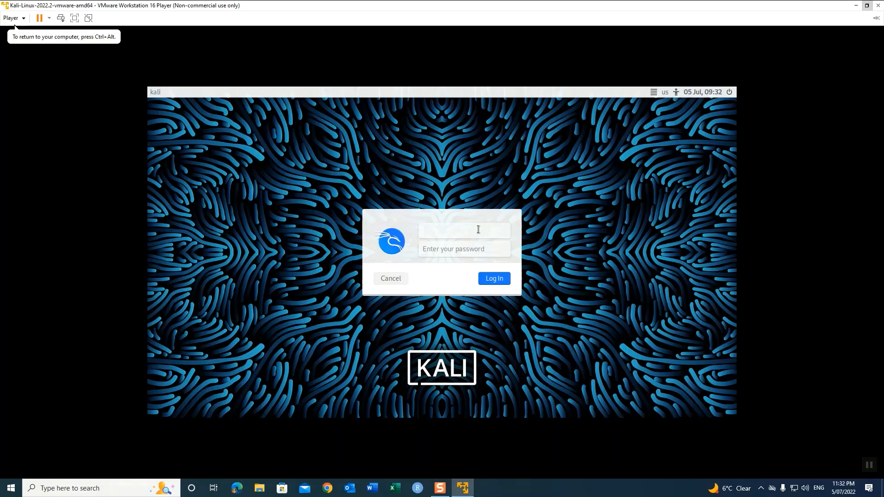
{"action": "type", "text": "kali"}
{"action": "key", "text": "Return"}
{"action": "left_click", "coordinate": [489, 284]}
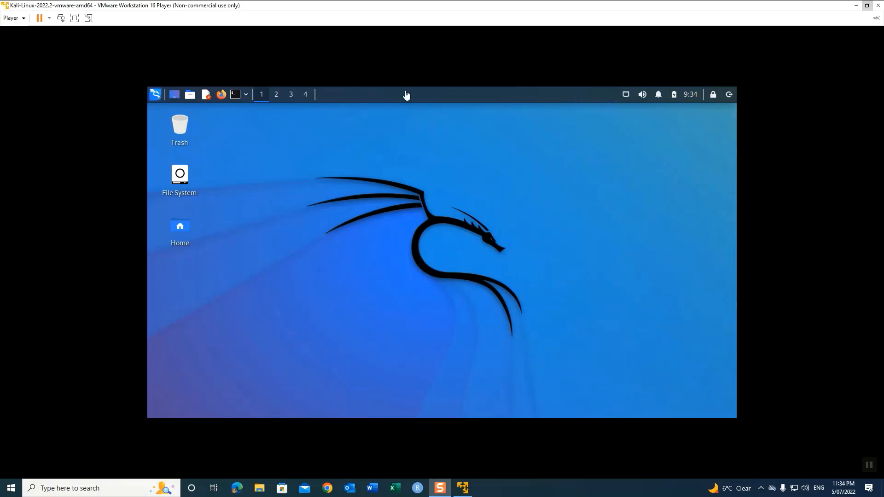
{"action": "left_click", "coordinate": [74, 17]}
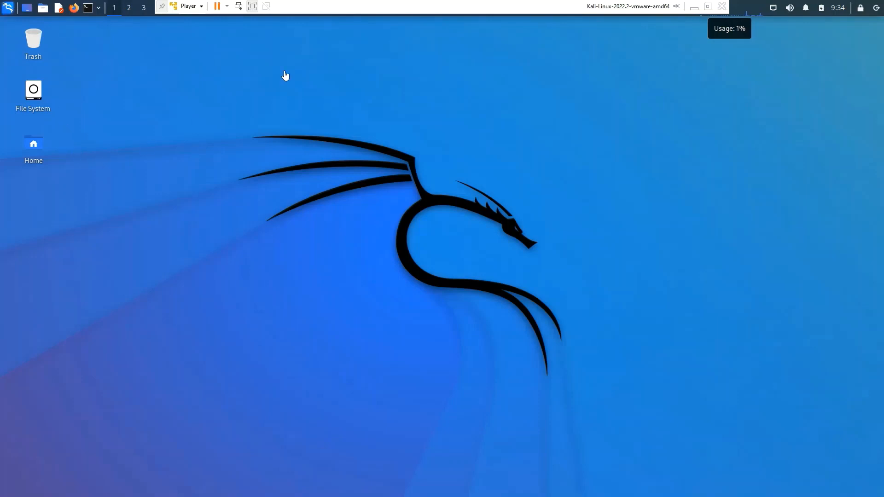
{"action": "left_click", "coordinate": [252, 7]}
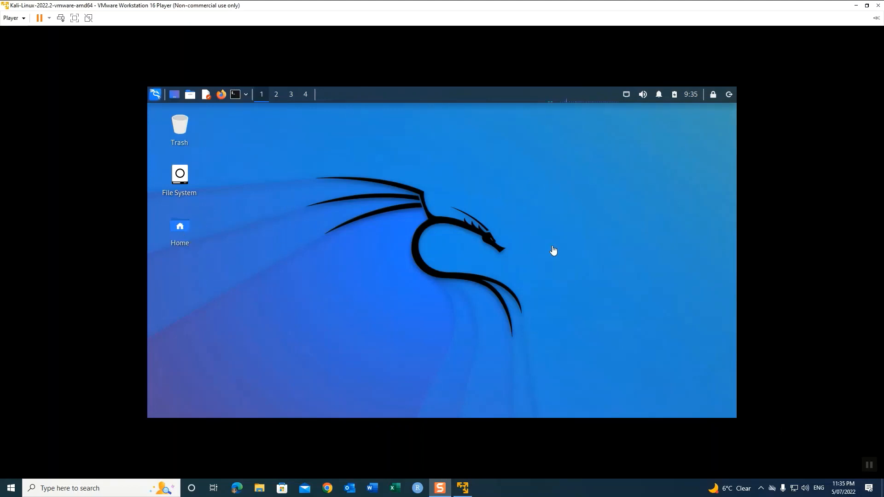
{"action": "left_click", "coordinate": [274, 98]}
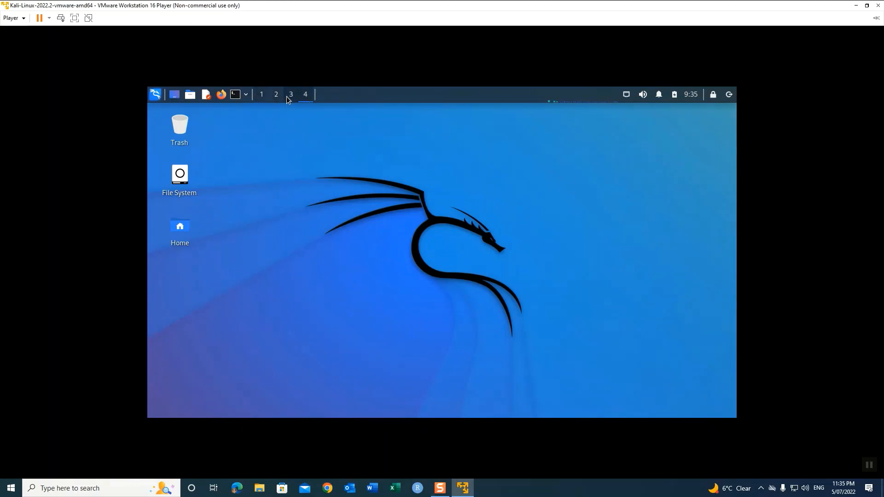
{"action": "left_click", "coordinate": [261, 95]}
{"action": "double_click", "coordinate": [182, 228]}
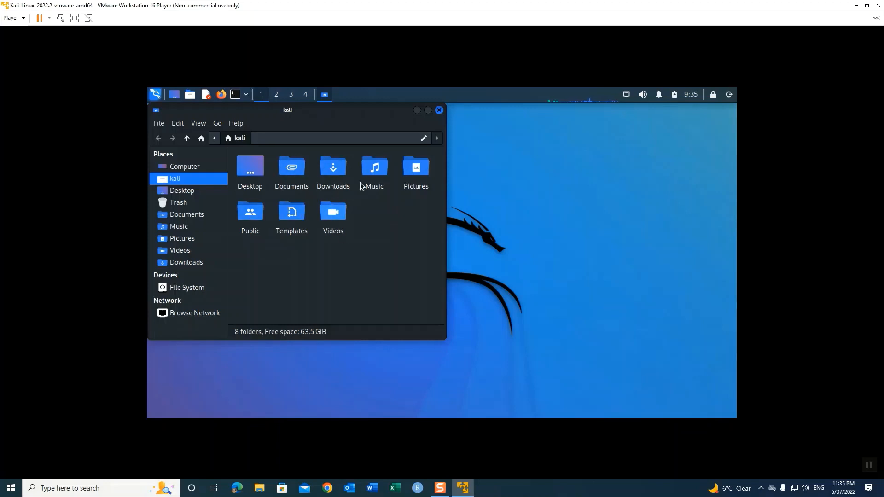
{"action": "left_click", "coordinate": [440, 111]}
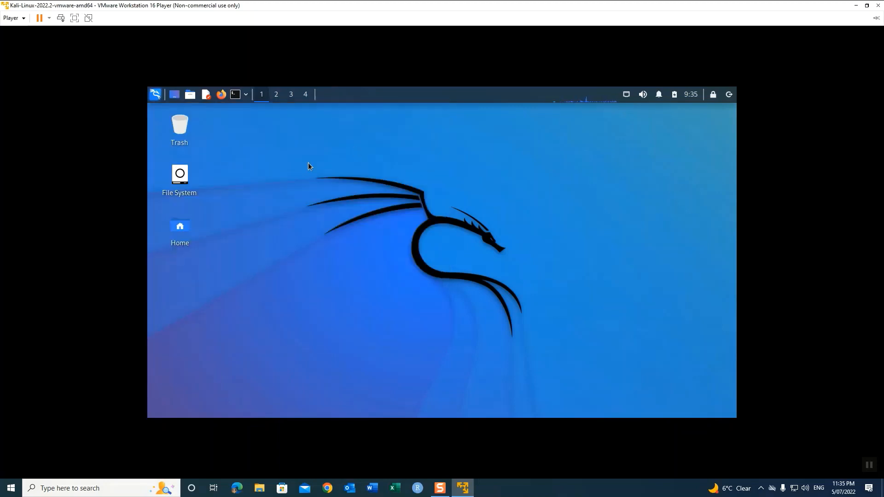
{"action": "double_click", "coordinate": [179, 182]}
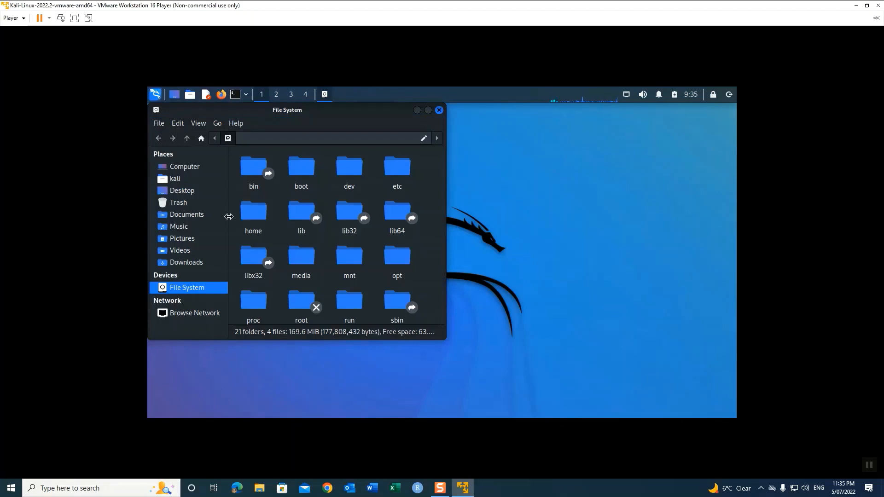
{"action": "scroll", "coordinate": [355, 244], "scroll_direction": "down", "scroll_amount": 5}
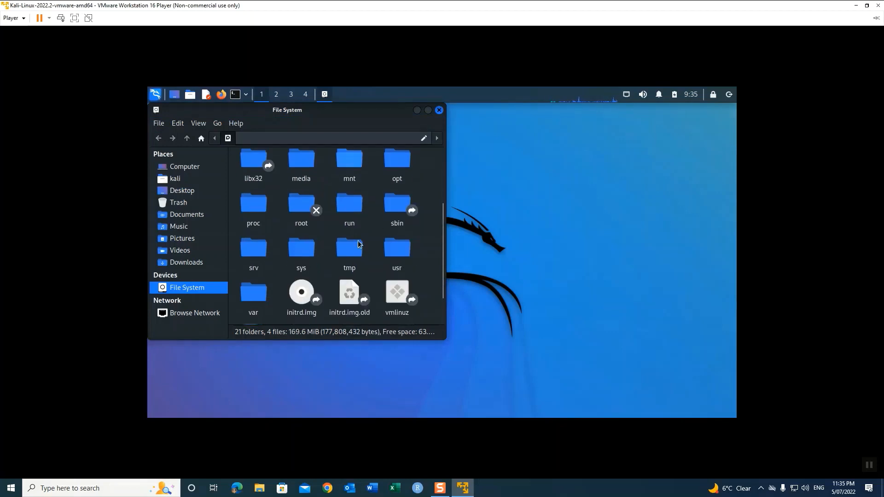
{"action": "scroll", "coordinate": [358, 241], "scroll_direction": "up", "scroll_amount": 5}
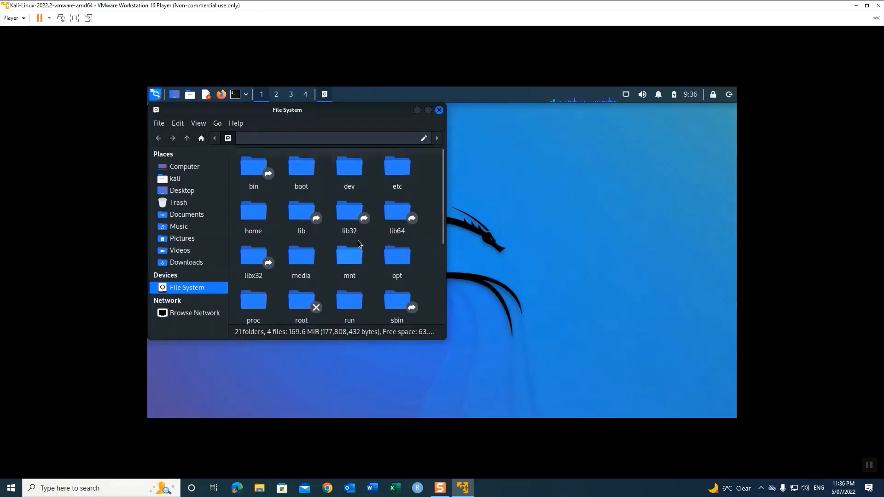
{"action": "scroll", "coordinate": [358, 241], "scroll_direction": "down", "scroll_amount": 3}
{"action": "scroll", "coordinate": [358, 241], "scroll_direction": "down", "scroll_amount": 2}
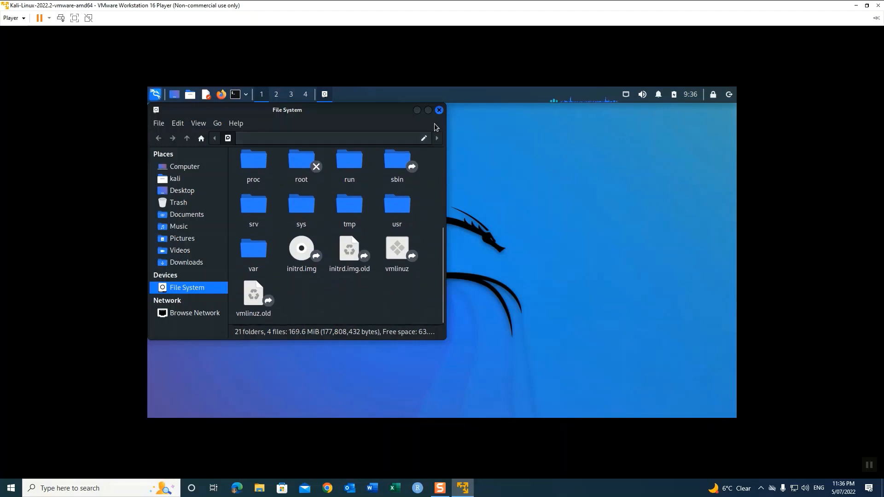
{"action": "left_click", "coordinate": [440, 110]}
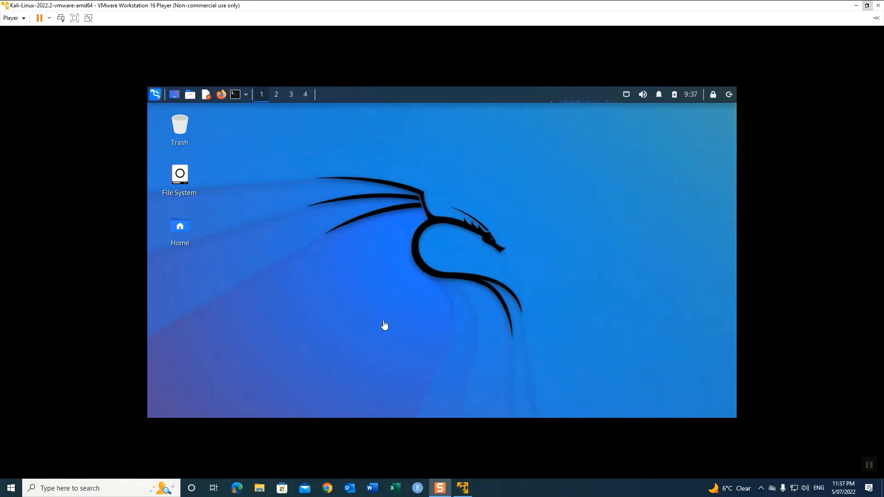
Step: Create 'New Folder' in Home > Desktop through the file manager, then minimize the window
{"action": "left_click", "coordinate": [284, 247]}
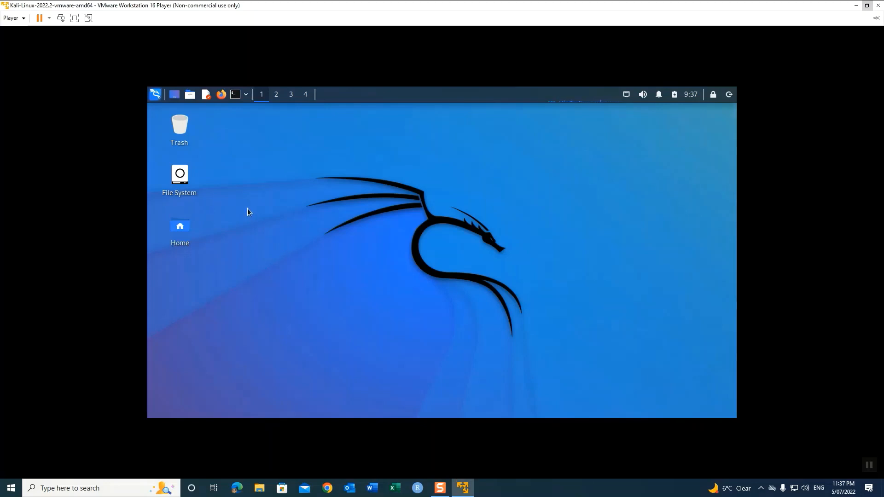
{"action": "double_click", "coordinate": [181, 227]}
{"action": "right_click", "coordinate": [292, 270]}
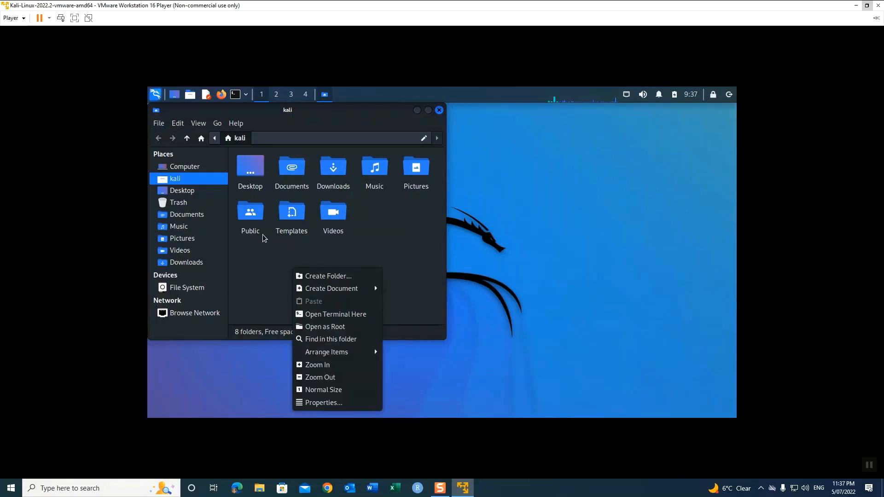
{"action": "left_click", "coordinate": [250, 174]}
{"action": "double_click", "coordinate": [250, 174]}
{"action": "right_click", "coordinate": [289, 229]}
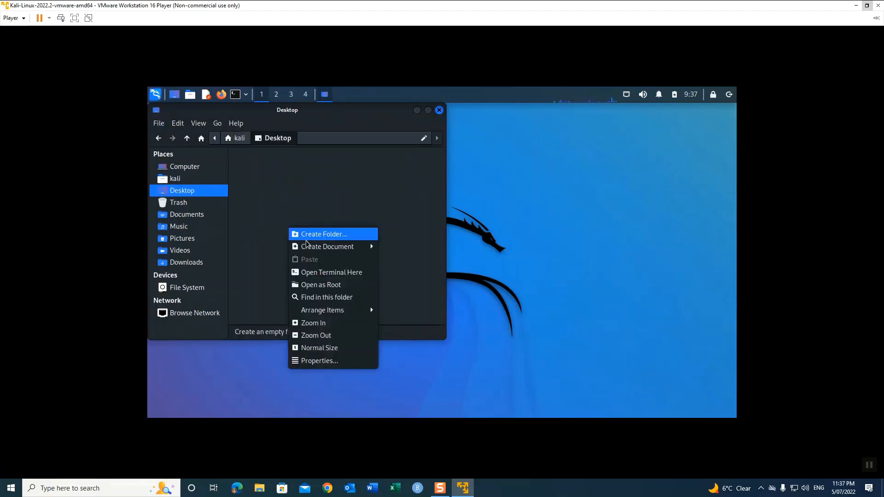
{"action": "left_click", "coordinate": [309, 236]}
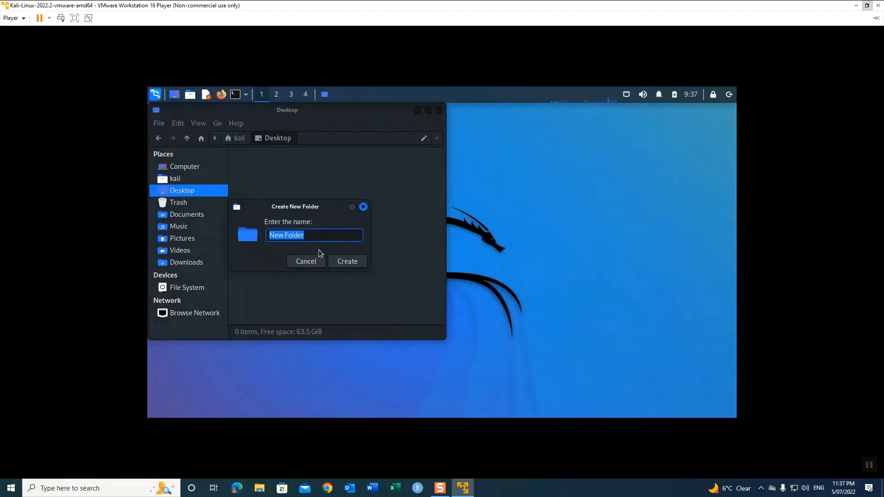
{"action": "left_click", "coordinate": [347, 263]}
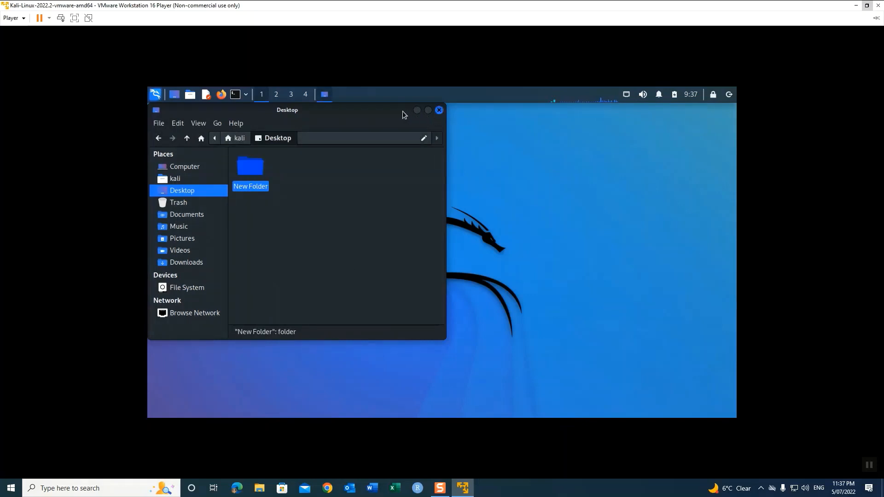
{"action": "left_click", "coordinate": [416, 111]}
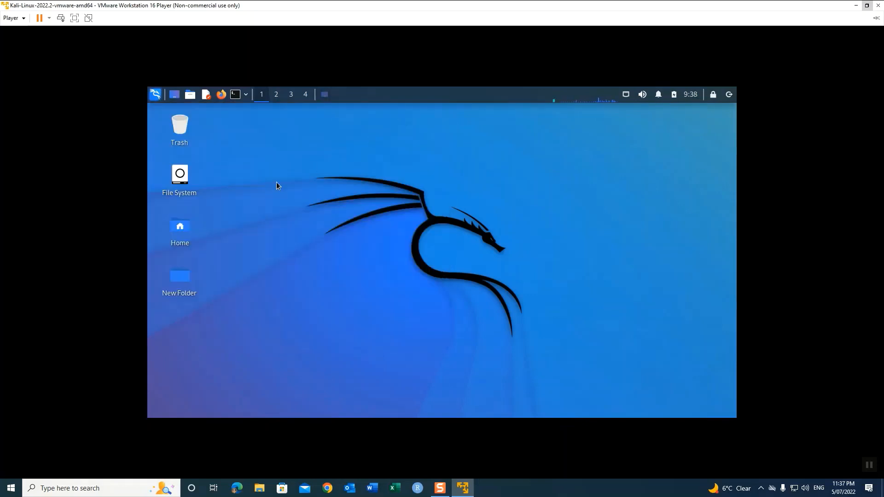
Step: Move New Folder to the Trash and open the Trash from the home folder
{"action": "right_click", "coordinate": [186, 281]}
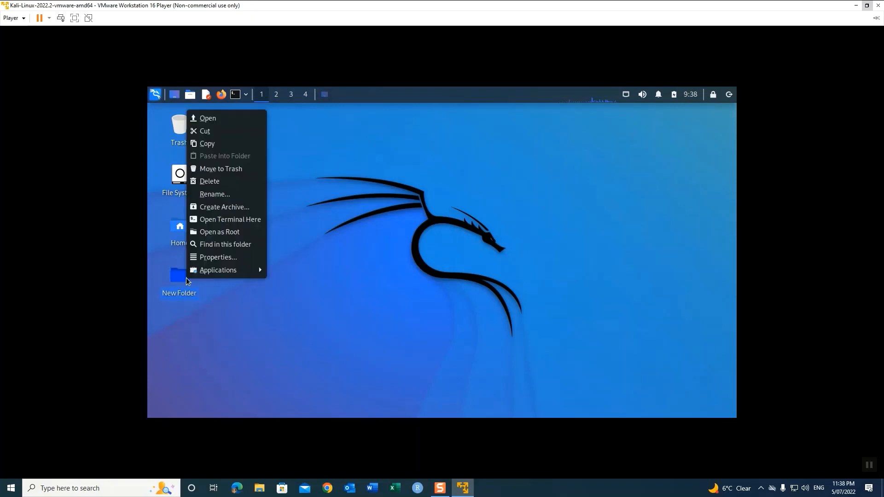
{"action": "left_click", "coordinate": [223, 170]}
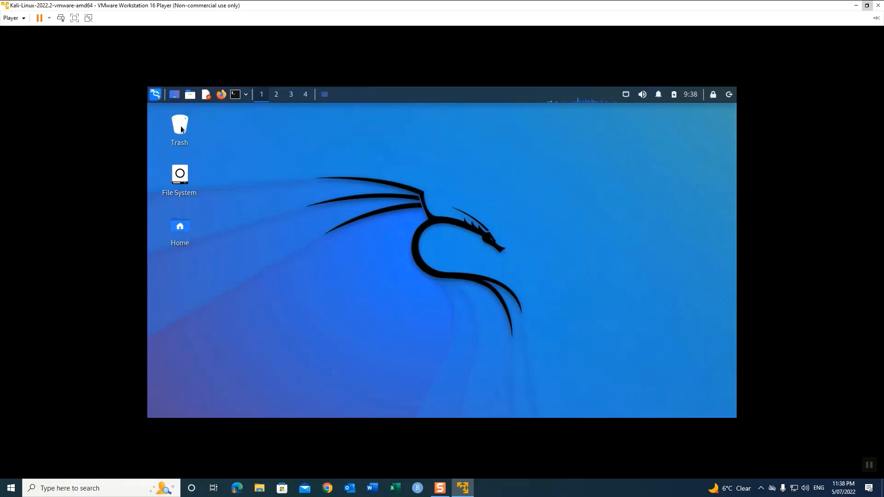
{"action": "double_click", "coordinate": [181, 229]}
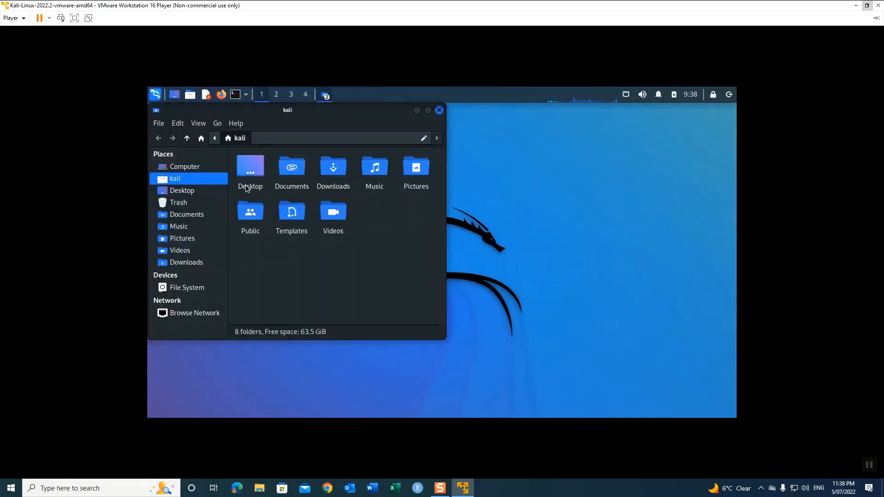
{"action": "left_click", "coordinate": [179, 203]}
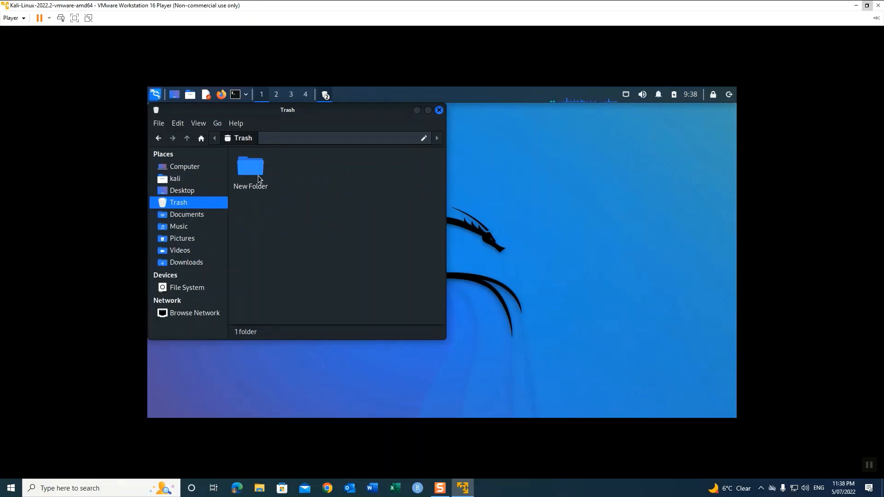
Step: Permanently delete New Folder from Trash, leaving 0 items, and move the window right
{"action": "left_click", "coordinate": [258, 177]}
{"action": "right_click", "coordinate": [251, 176]}
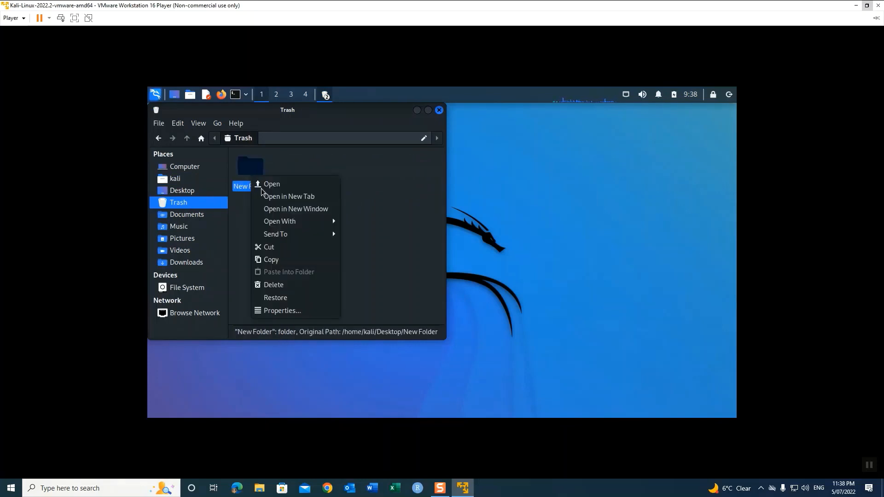
{"action": "left_click", "coordinate": [284, 286]}
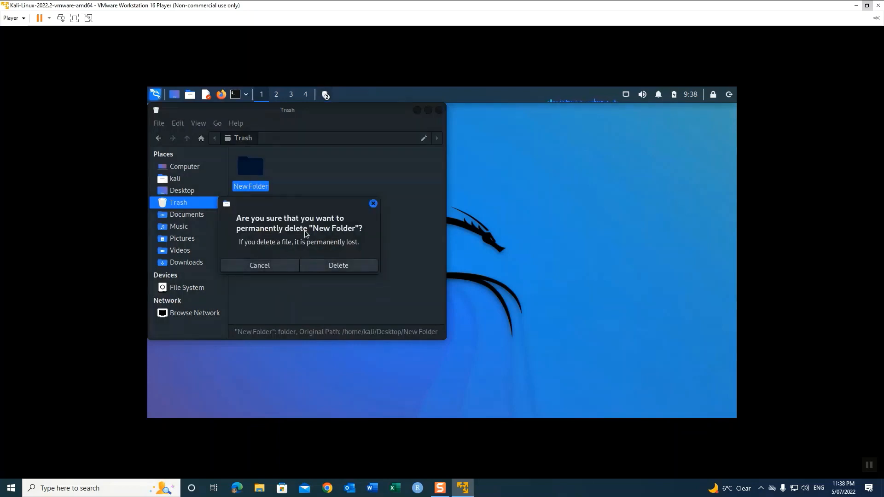
{"action": "left_click", "coordinate": [333, 267]}
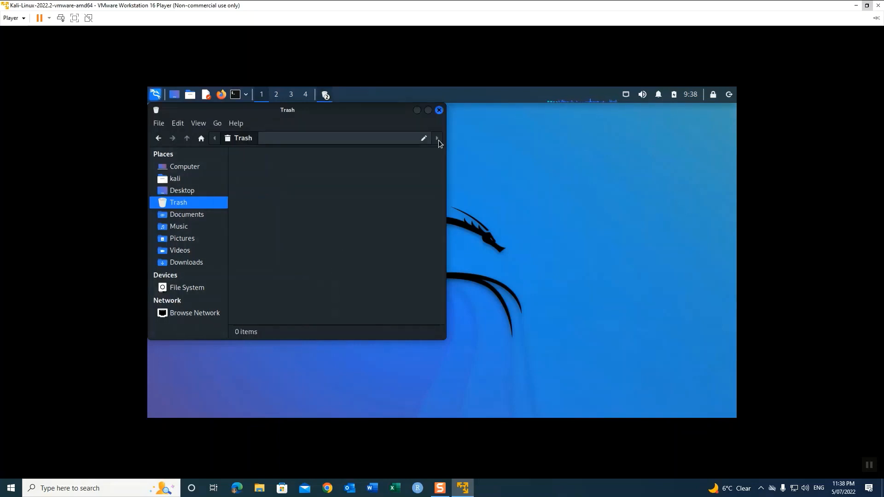
{"action": "left_click_drag", "start_coordinate": [366, 111], "coordinate": [592, 132]}
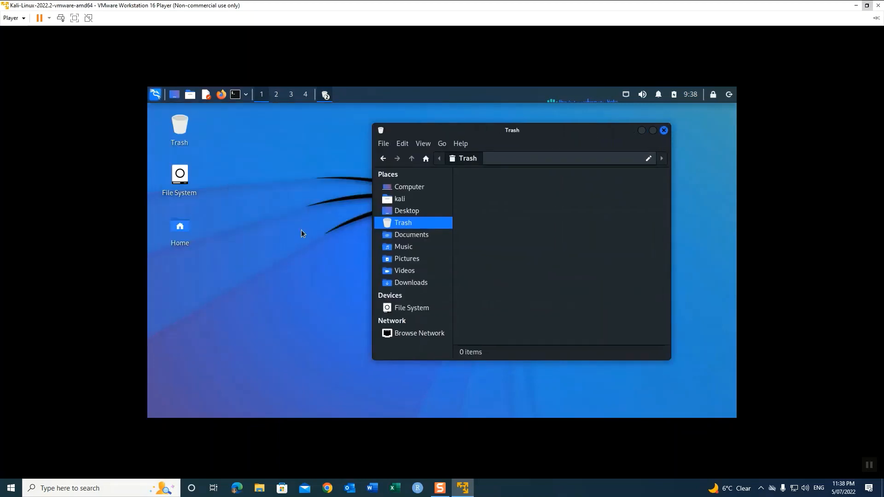
Step: Create another New Folder directly on the Kali desktop
{"action": "right_click", "coordinate": [277, 249]}
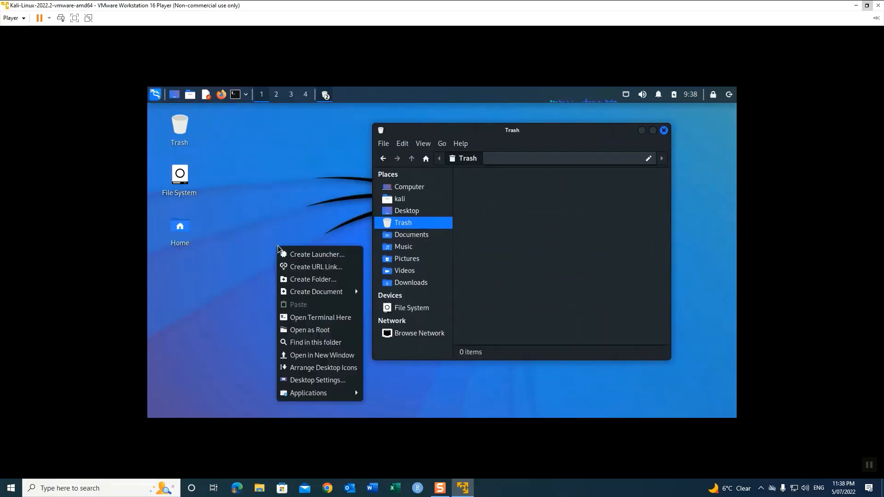
{"action": "left_click", "coordinate": [331, 279]}
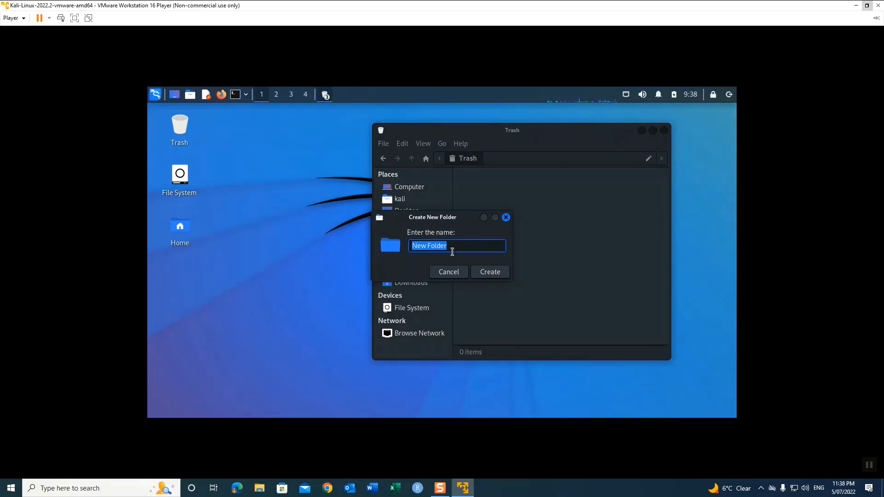
{"action": "left_click", "coordinate": [490, 272]}
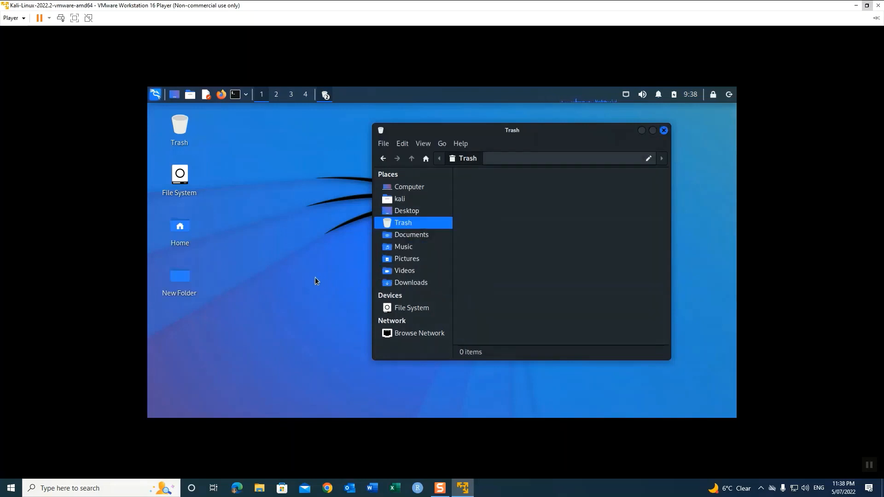
Step: Permanently delete New Folder after one cancelled attempt, then close the Trash window
{"action": "right_click", "coordinate": [186, 278]}
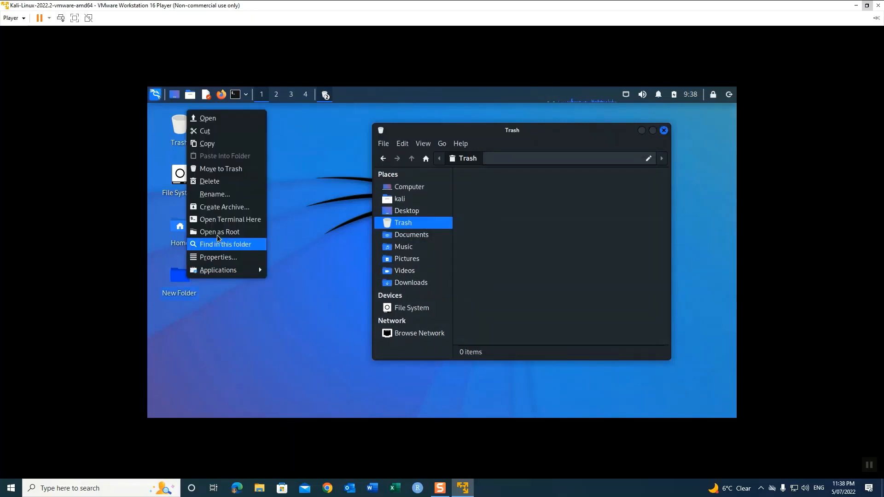
{"action": "left_click", "coordinate": [224, 185]}
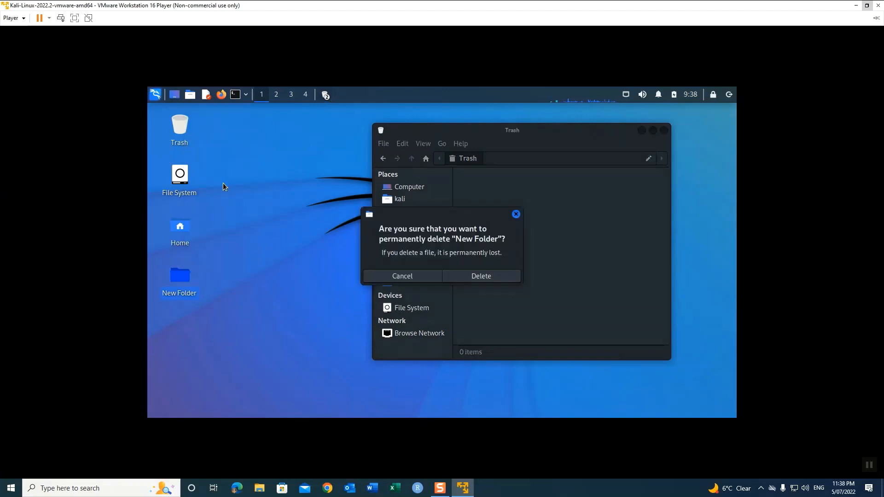
{"action": "left_click", "coordinate": [403, 276]}
{"action": "right_click", "coordinate": [176, 277]}
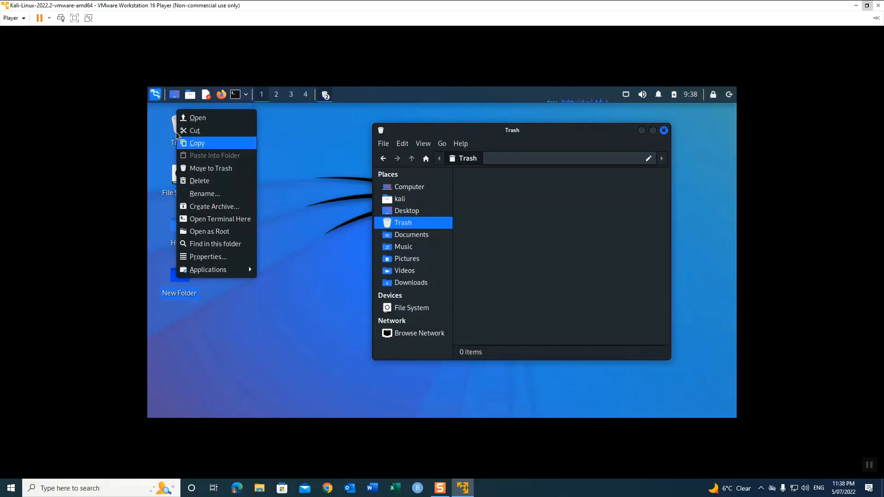
{"action": "left_click", "coordinate": [194, 181]}
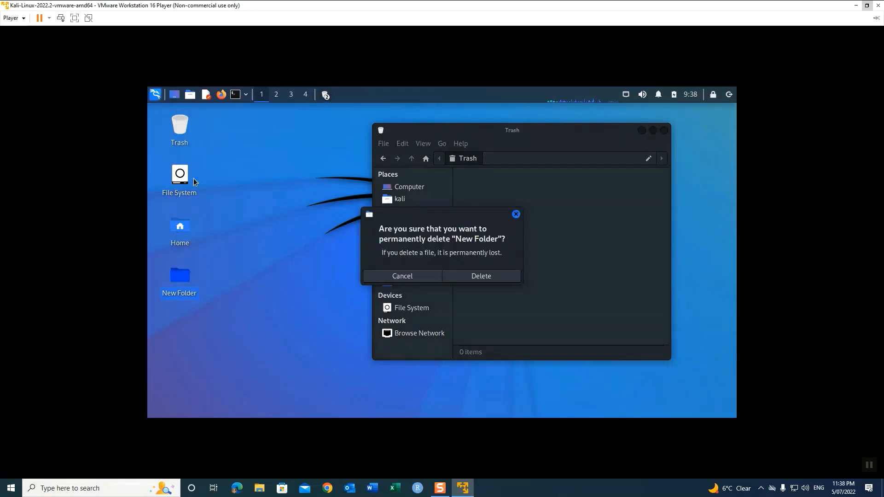
{"action": "left_click", "coordinate": [482, 277]}
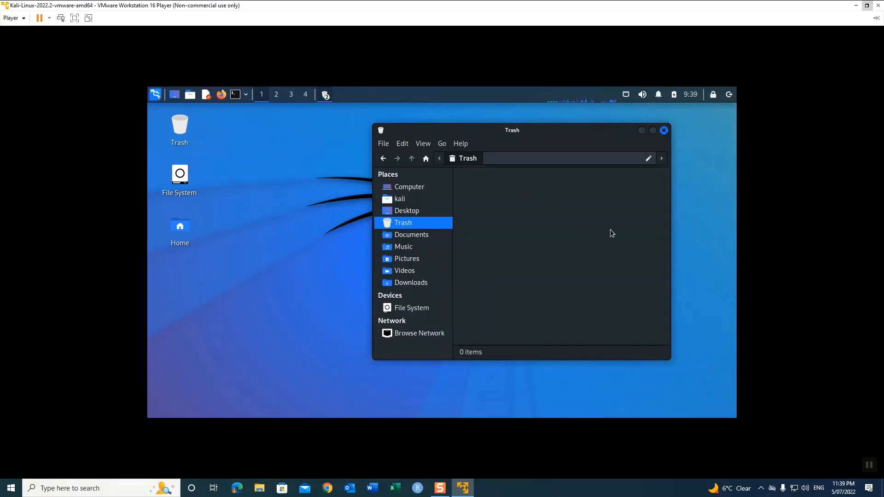
{"action": "left_click", "coordinate": [664, 131]}
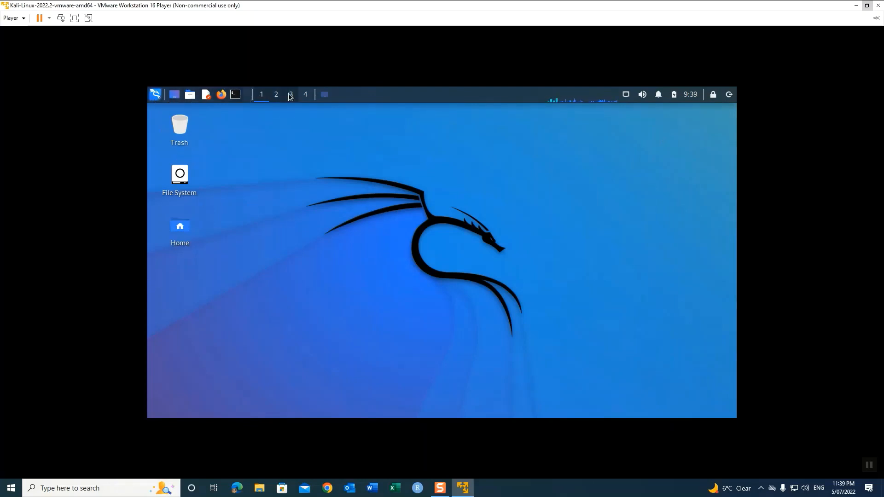
Step: Open Kali's Log out dialog from the top panel's log-out button
{"action": "left_click", "coordinate": [730, 95]}
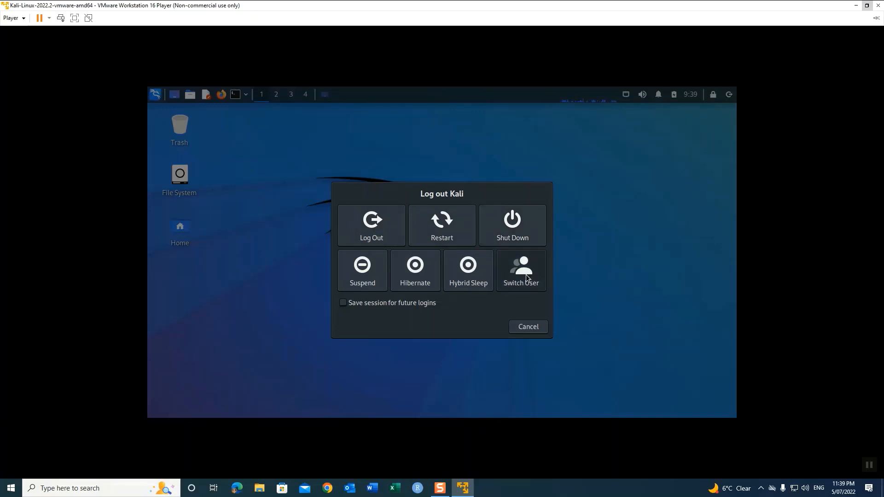
Step: Restart the Kali VM and sign back in with the username and password
{"action": "left_click", "coordinate": [441, 232]}
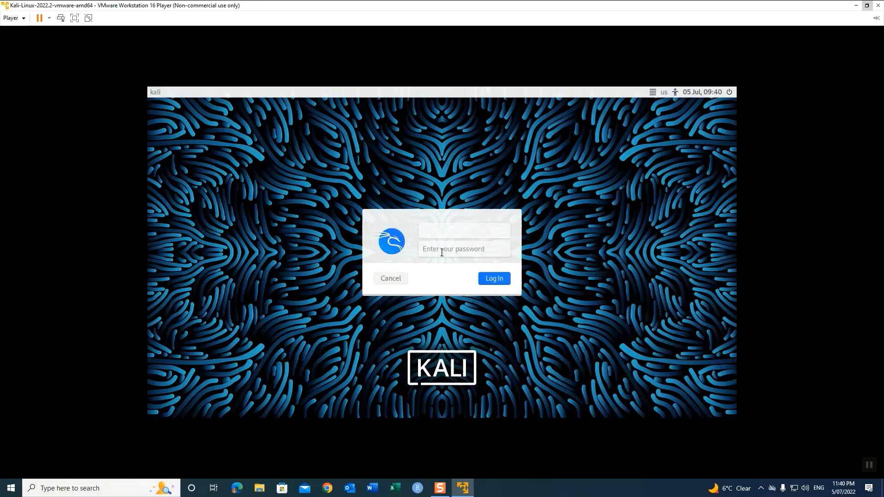
{"action": "type", "text": "kali"}
{"action": "key", "text": "Tab"}
{"action": "type", "text": "kali"}
{"action": "key", "text": "Return"}
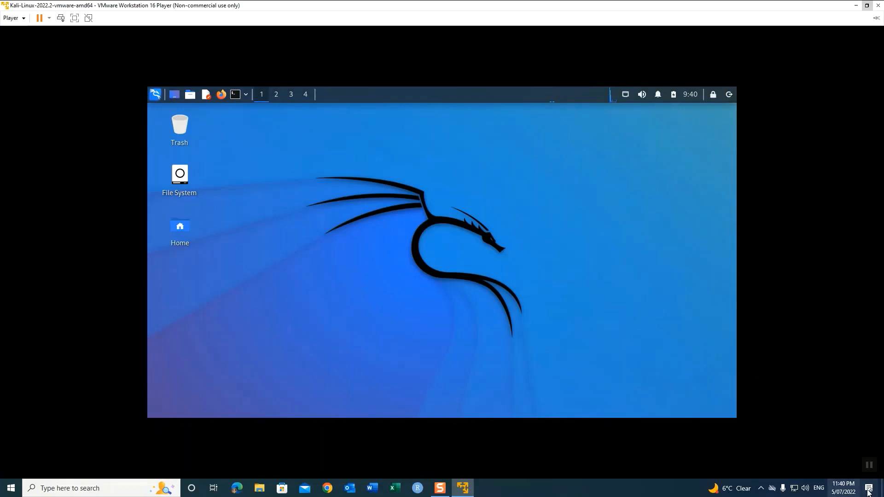
Step: Lock the Kali screen from the panel, then unlock it by entering the password
{"action": "left_click", "coordinate": [873, 468]}
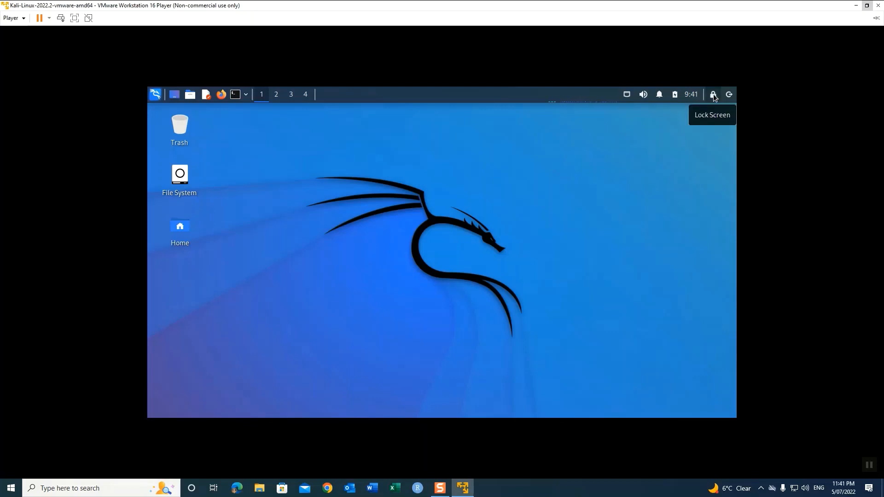
{"action": "left_click", "coordinate": [714, 94]}
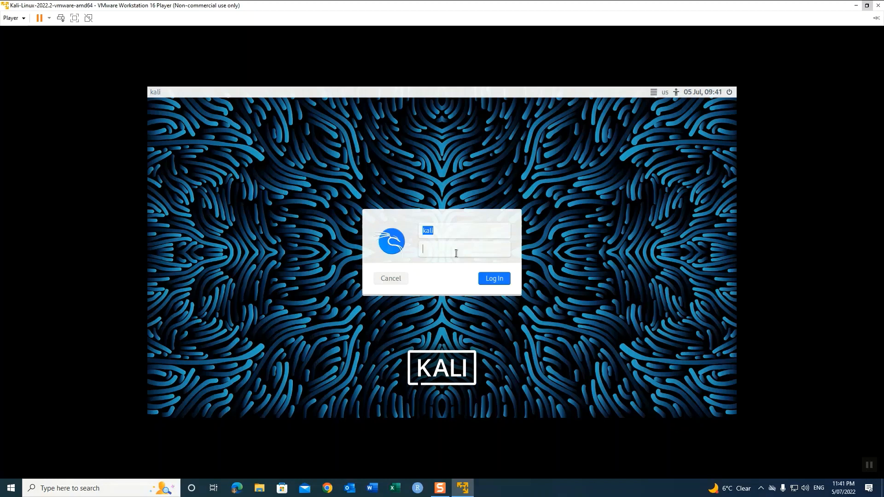
{"action": "type", "text": "kali"}
{"action": "key", "text": "Return"}
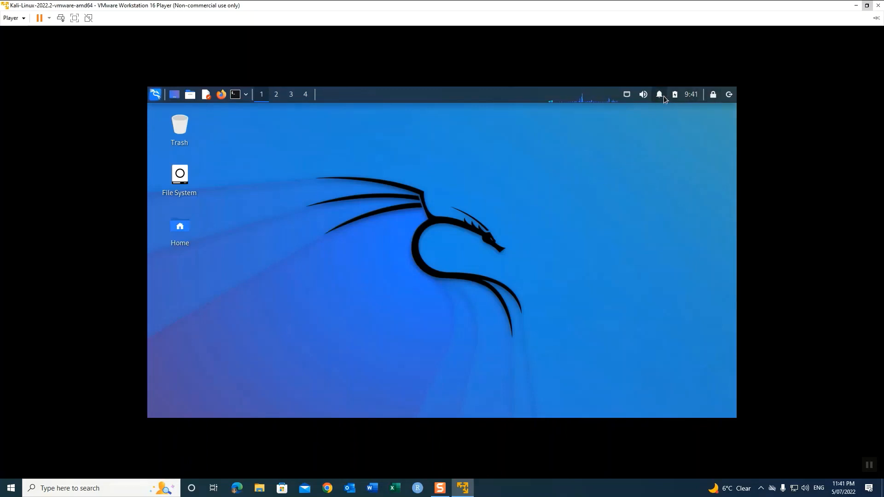
Step: Set the speaker volume to roughly a third, muting and unmuting the speakers along the way
{"action": "left_click", "coordinate": [646, 97]}
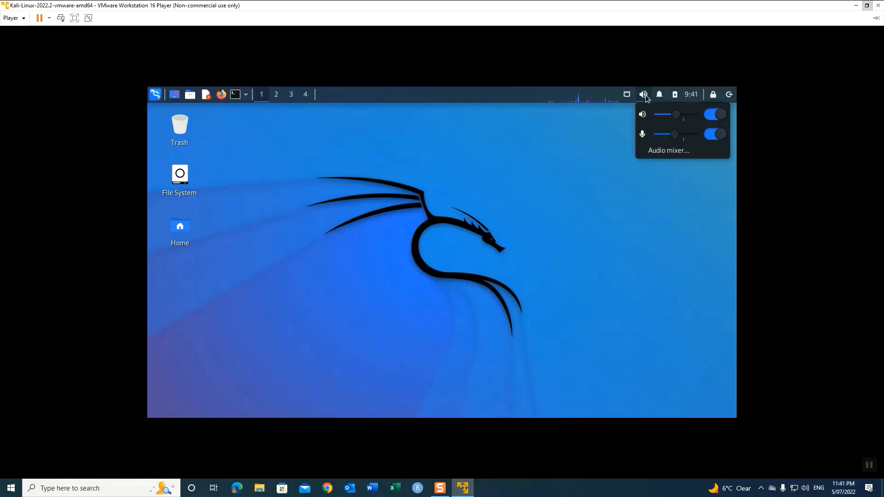
{"action": "mouse_move", "coordinate": [675, 115]}
{"action": "left_mouse_down"}
{"action": "mouse_move", "coordinate": [692, 118]}
{"action": "mouse_move", "coordinate": [665, 116]}
{"action": "left_mouse_up"}
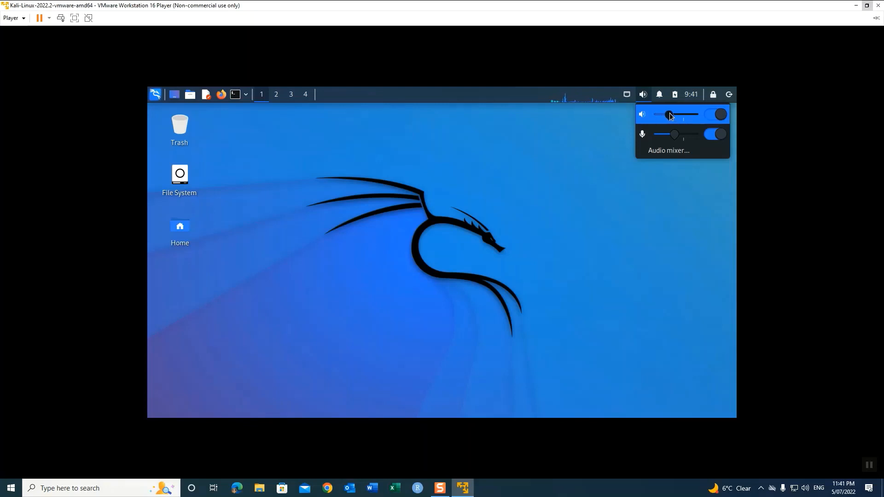
{"action": "left_click", "coordinate": [722, 115]}
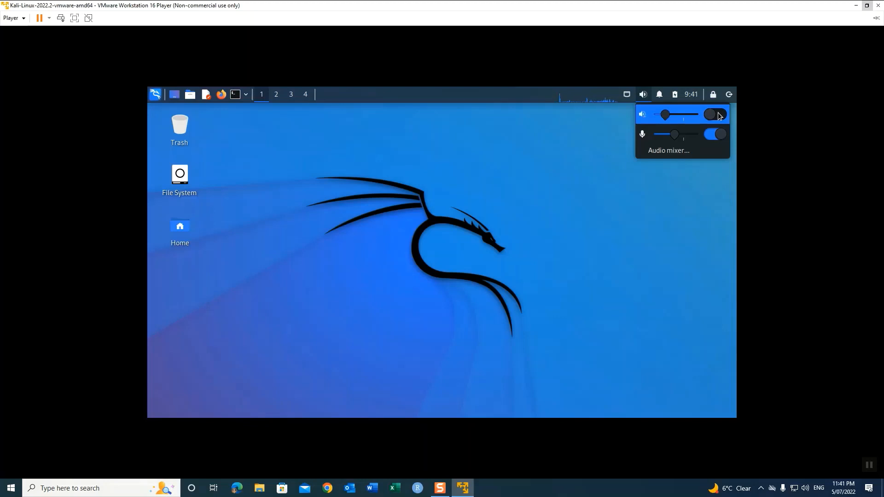
{"action": "left_click", "coordinate": [721, 116]}
{"action": "left_click_drag", "start_coordinate": [670, 113], "coordinate": [672, 117]}
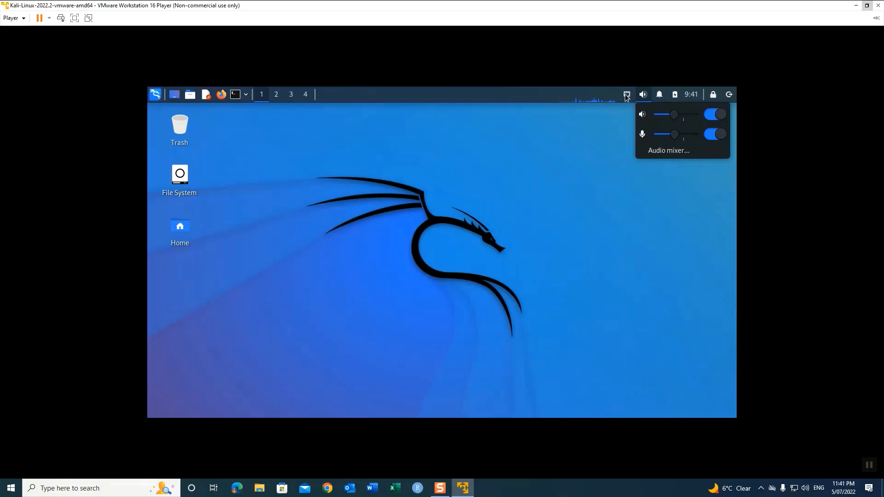
Step: Open Task Manager, view the agent process's Priority options without changing them, then close it
{"action": "left_click", "coordinate": [583, 101]}
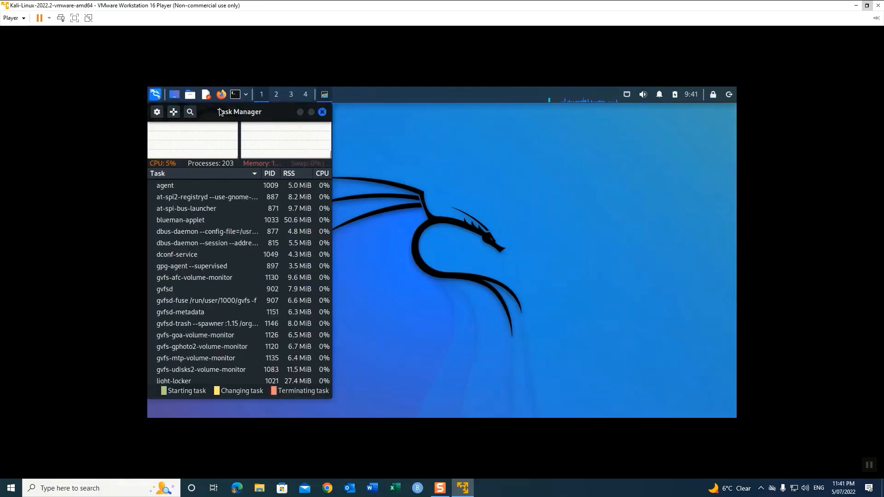
{"action": "left_click_drag", "start_coordinate": [275, 112], "coordinate": [428, 112]}
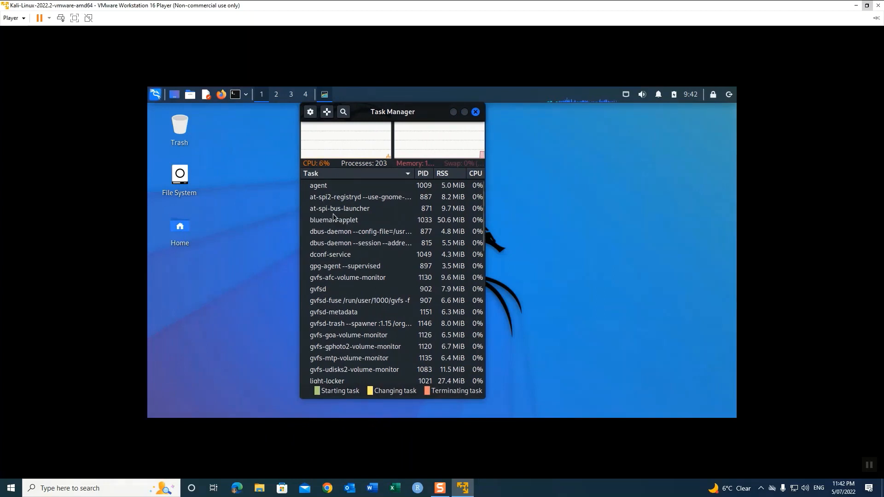
{"action": "left_click", "coordinate": [323, 188]}
{"action": "right_click", "coordinate": [324, 191]}
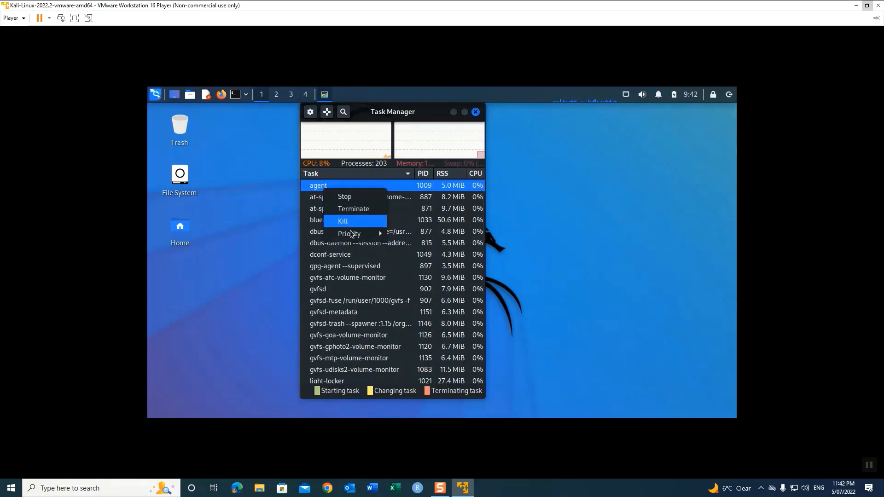
{"action": "mouse_move", "coordinate": [354, 237]}
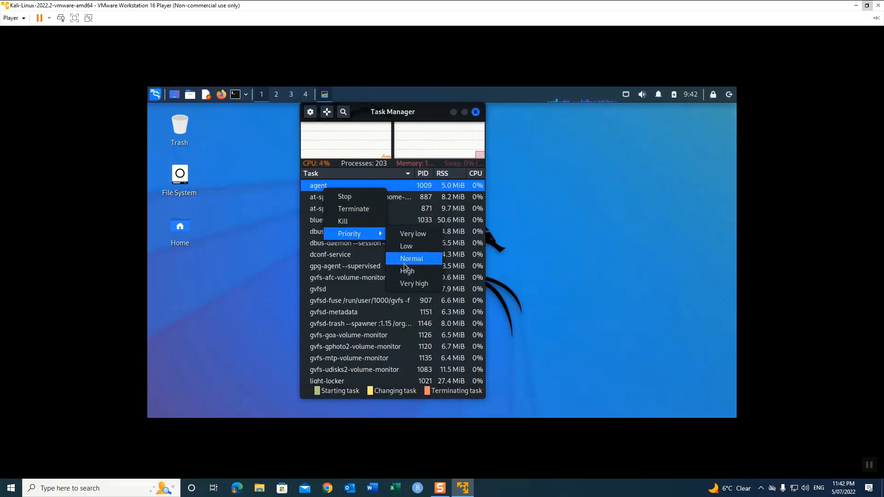
{"action": "left_click", "coordinate": [546, 234]}
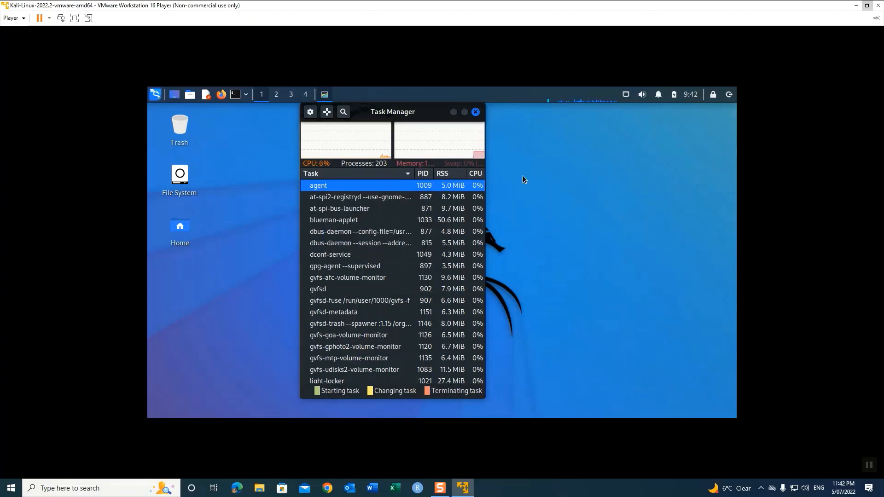
{"action": "left_click", "coordinate": [477, 111]}
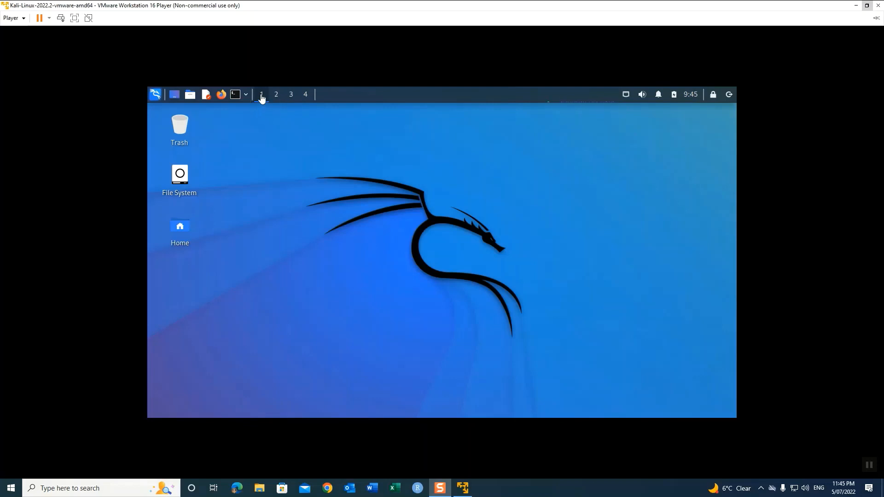
Step: Open a terminal and switch between workspaces 1, 2 and 4
{"action": "left_click", "coordinate": [277, 97]}
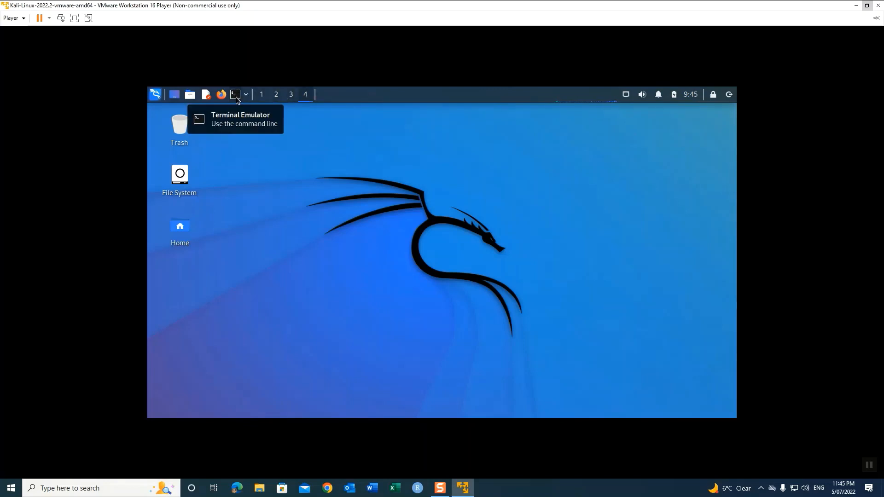
{"action": "left_click", "coordinate": [235, 95]}
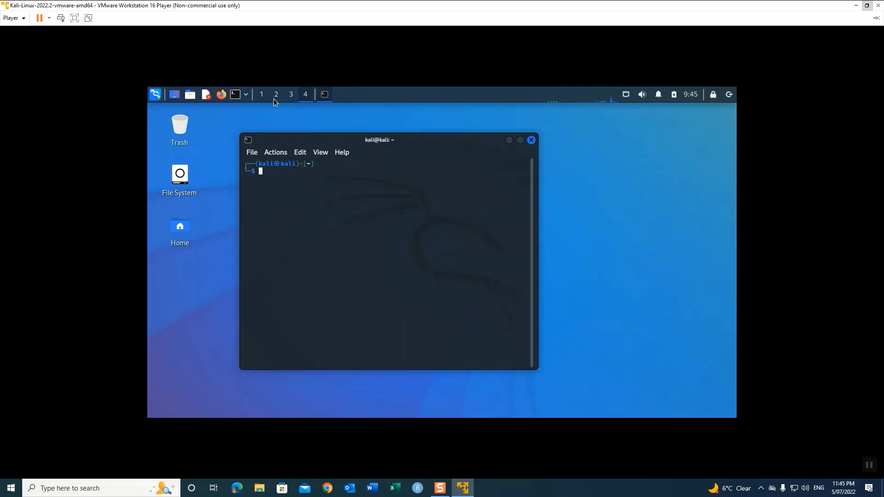
{"action": "left_click", "coordinate": [262, 94]}
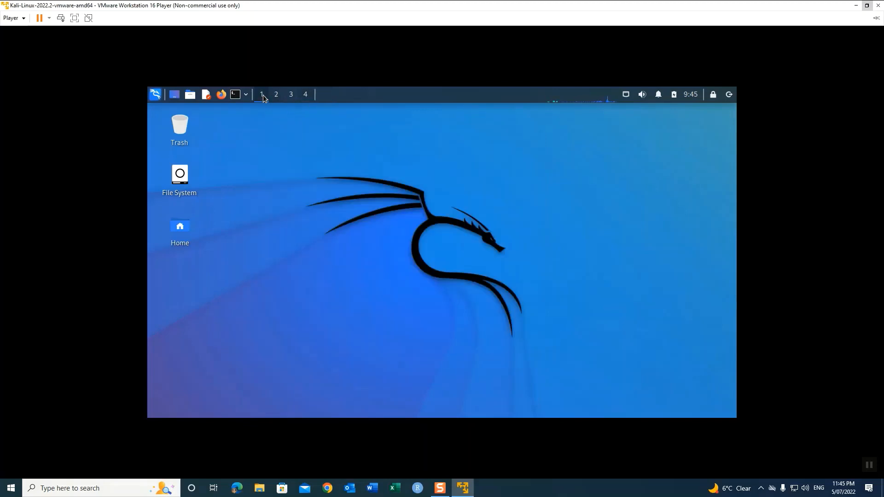
{"action": "left_click", "coordinate": [276, 98]}
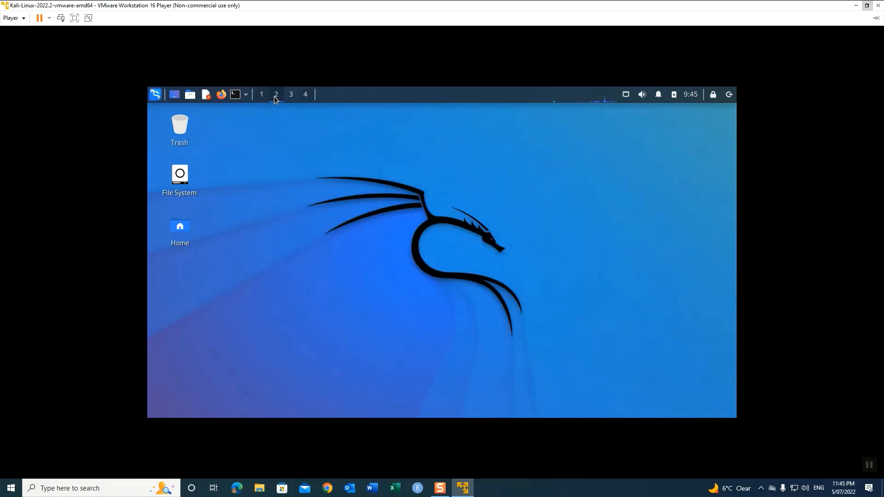
{"action": "left_click", "coordinate": [304, 95]}
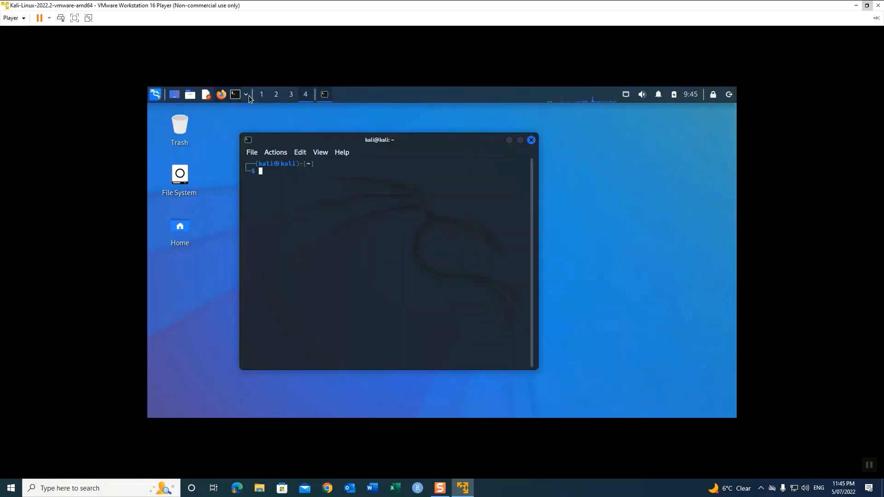
{"action": "left_click", "coordinate": [261, 95]}
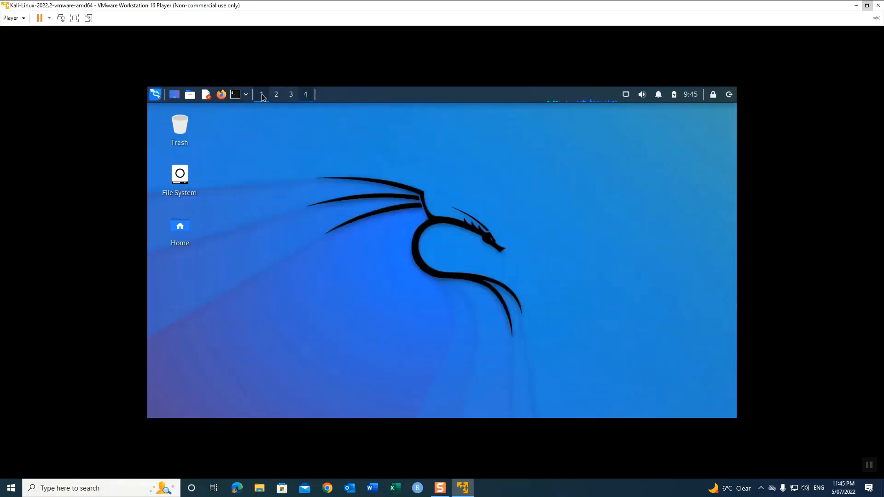
Step: Close the terminals on workspaces 4 and 1, then launch Firefox on the Kali start page
{"action": "left_click", "coordinate": [235, 95]}
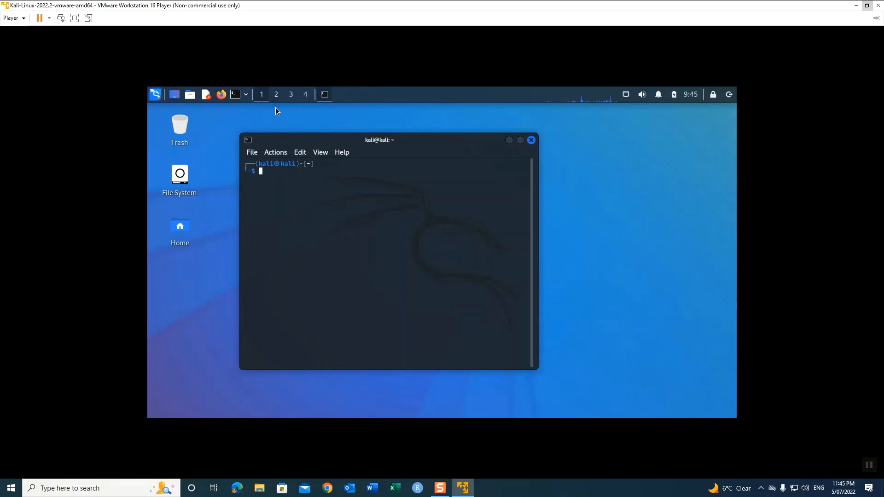
{"action": "left_click", "coordinate": [276, 95]}
{"action": "left_click", "coordinate": [291, 96]}
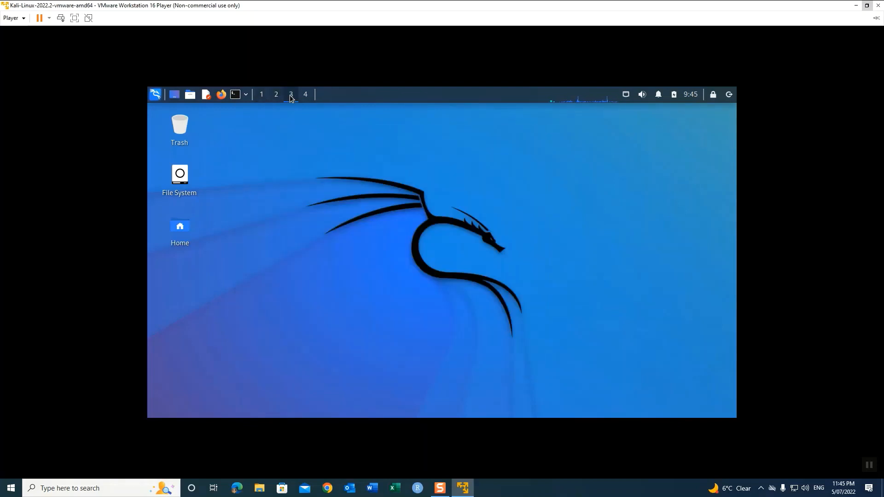
{"action": "left_click", "coordinate": [304, 95]}
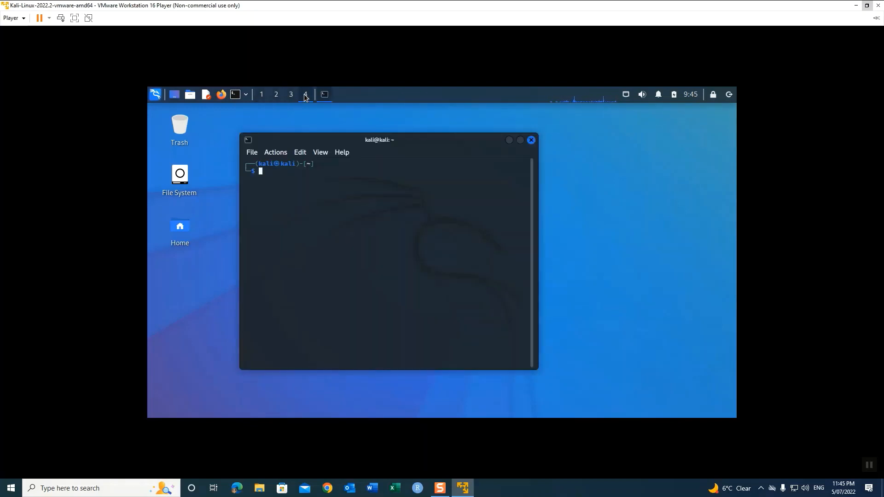
{"action": "left_click", "coordinate": [532, 140]}
{"action": "left_click", "coordinate": [263, 95]}
{"action": "left_click", "coordinate": [532, 140]}
{"action": "left_click", "coordinate": [222, 95]}
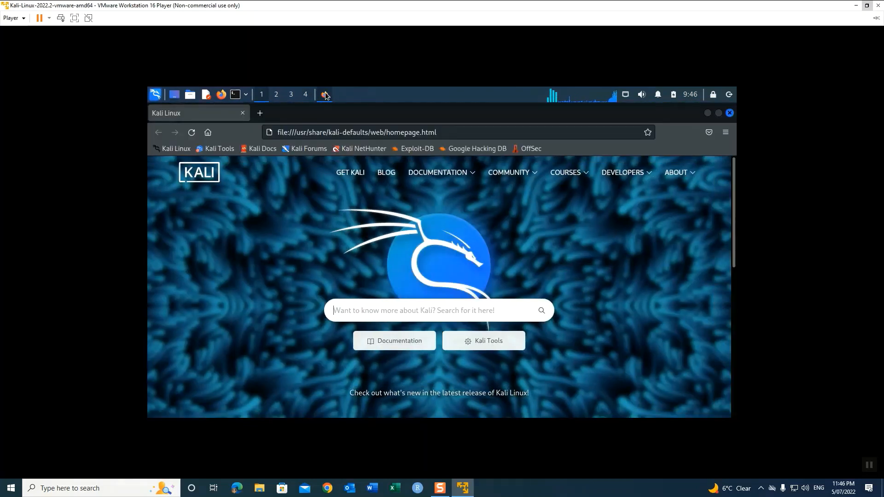
Step: Go to YouTube, then load google.com, and close Firefox
{"action": "left_click", "coordinate": [335, 133]}
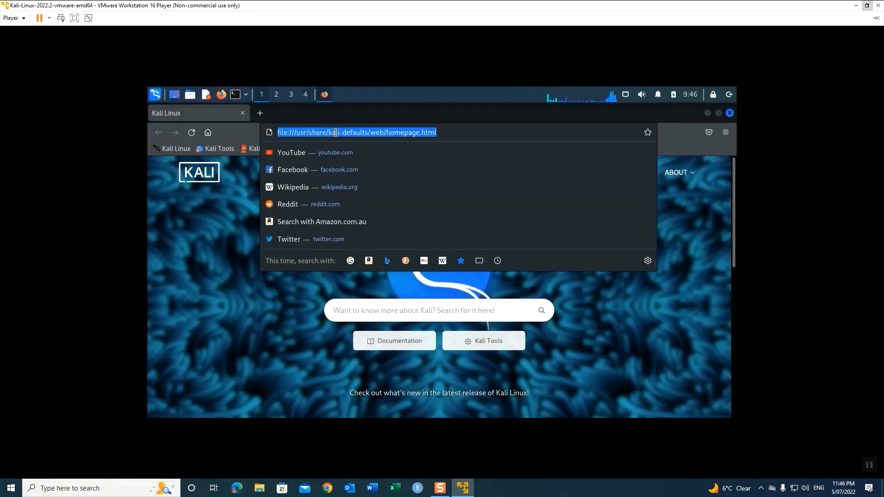
{"action": "left_click", "coordinate": [305, 153]}
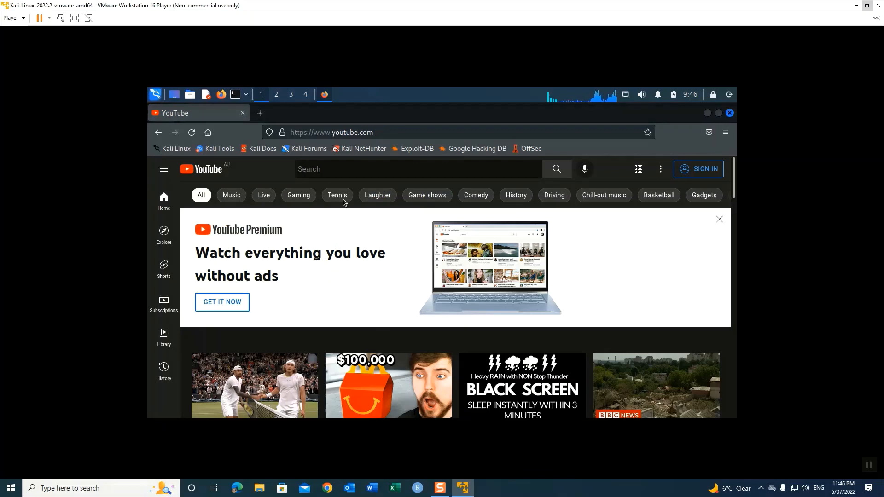
{"action": "left_click", "coordinate": [387, 135]}
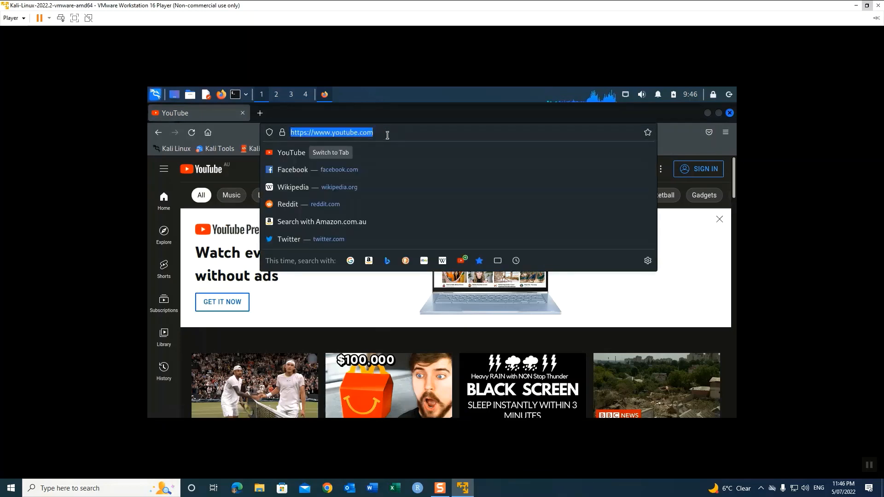
{"action": "type", "text": "google.com"}
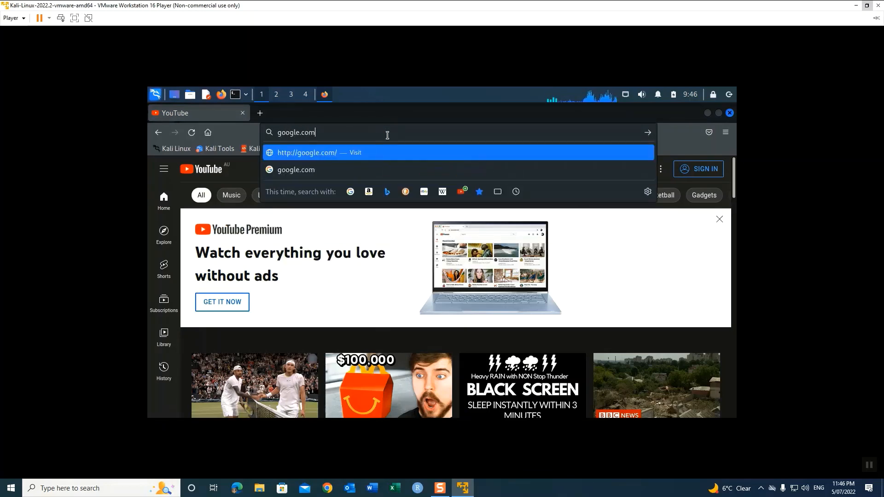
{"action": "key", "text": "Return"}
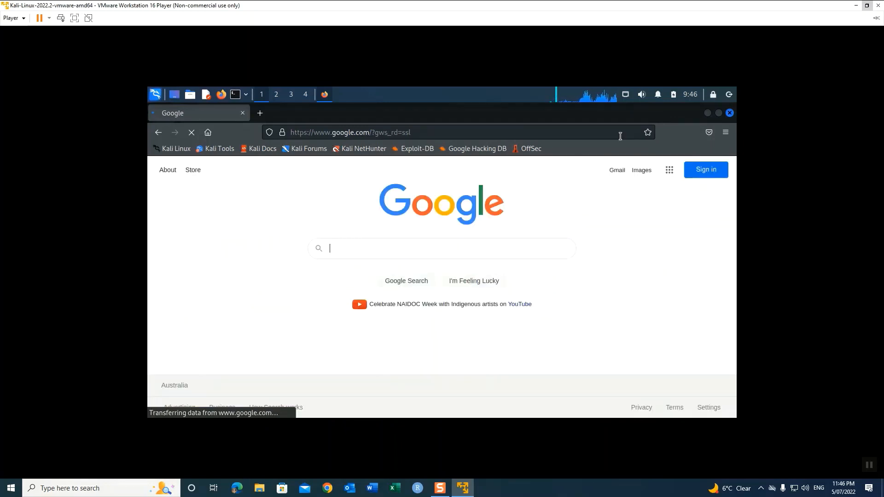
{"action": "left_click", "coordinate": [730, 113]}
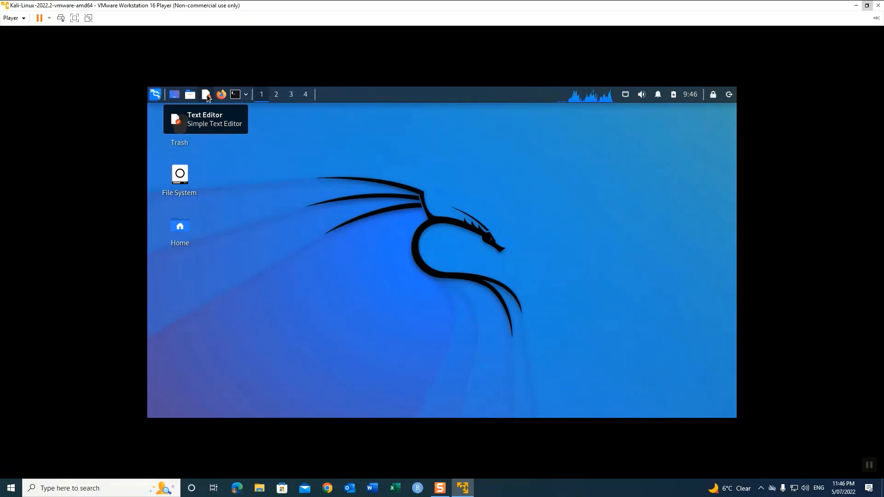
{"action": "left_click", "coordinate": [206, 95]}
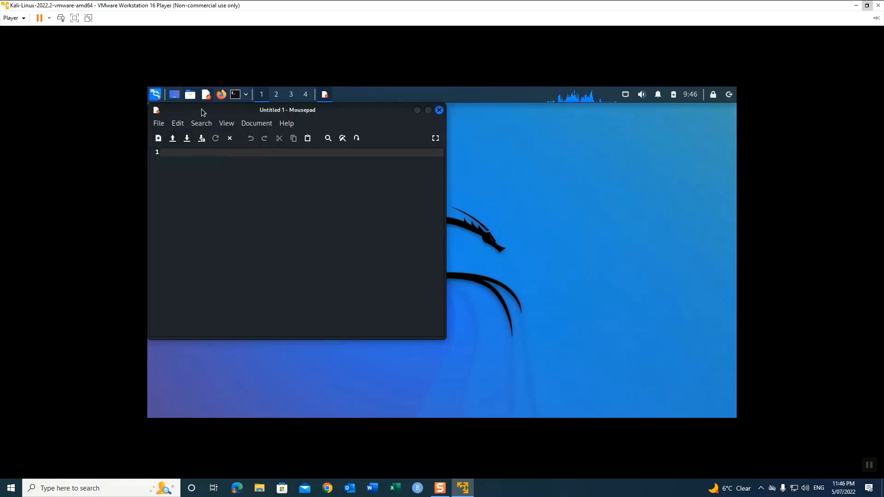
{"action": "left_click", "coordinate": [439, 111]}
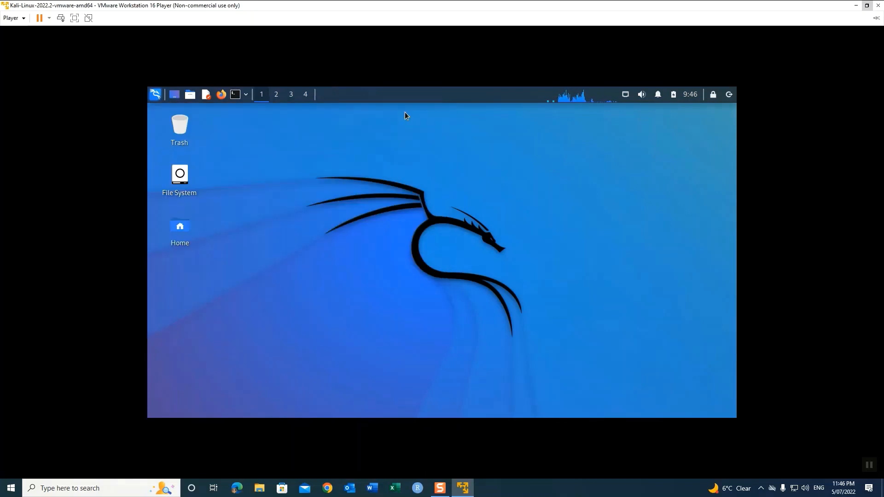
Step: Open the Desktop folder in the file manager from the home-folders menu
{"action": "left_click", "coordinate": [192, 96]}
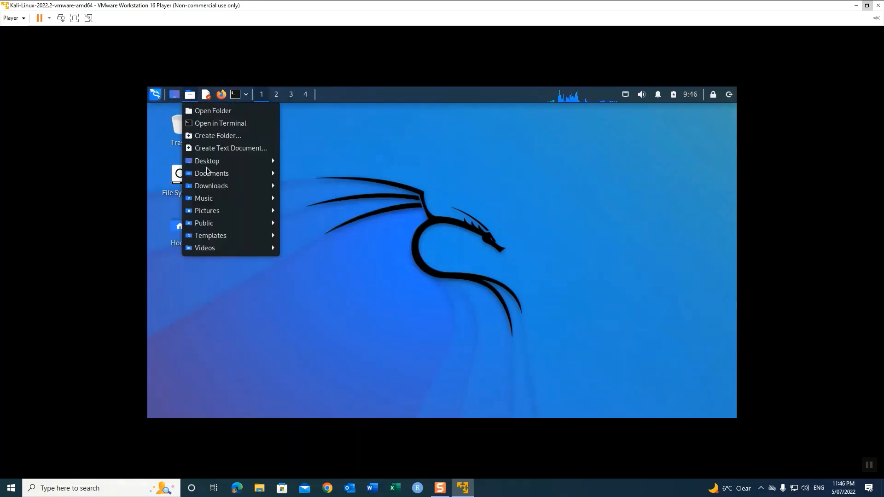
{"action": "mouse_move", "coordinate": [211, 161]}
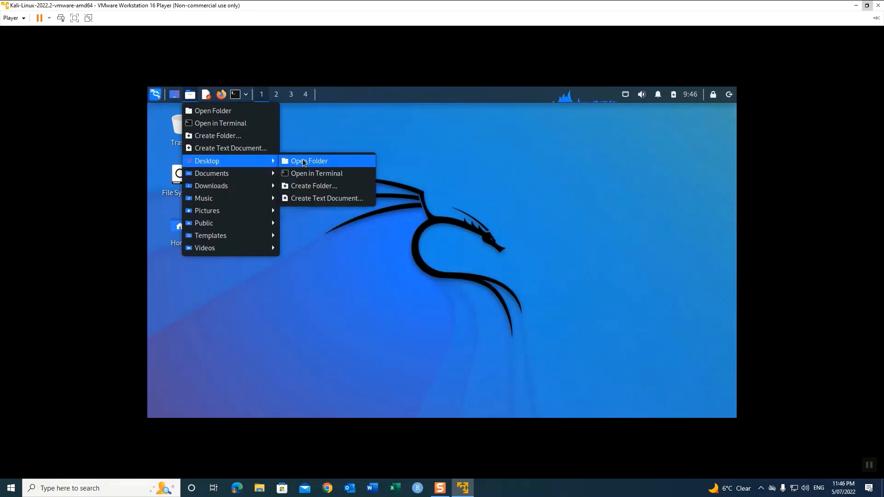
{"action": "mouse_move", "coordinate": [239, 189]}
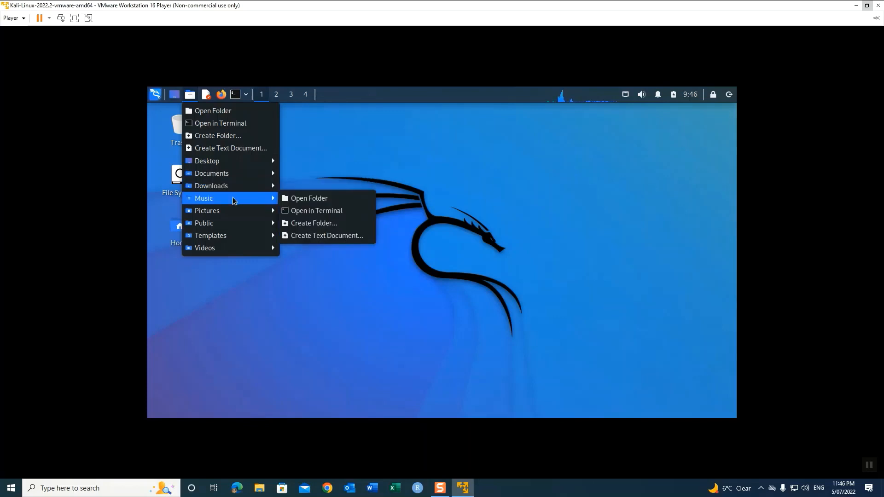
{"action": "mouse_move", "coordinate": [222, 249]}
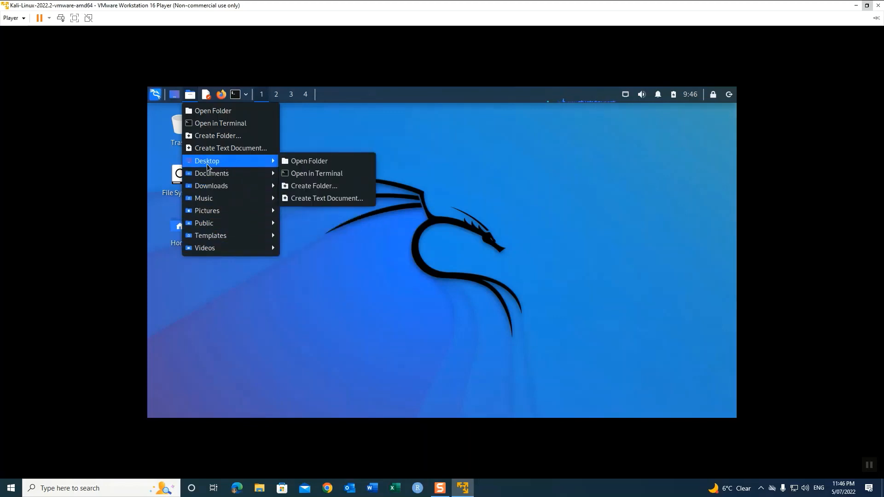
{"action": "left_click", "coordinate": [300, 160]}
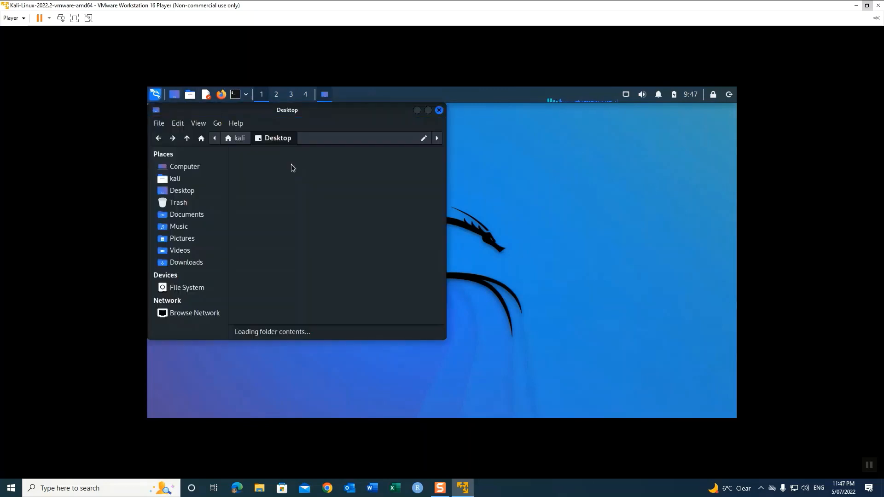
{"action": "left_click_drag", "start_coordinate": [328, 114], "coordinate": [436, 181]}
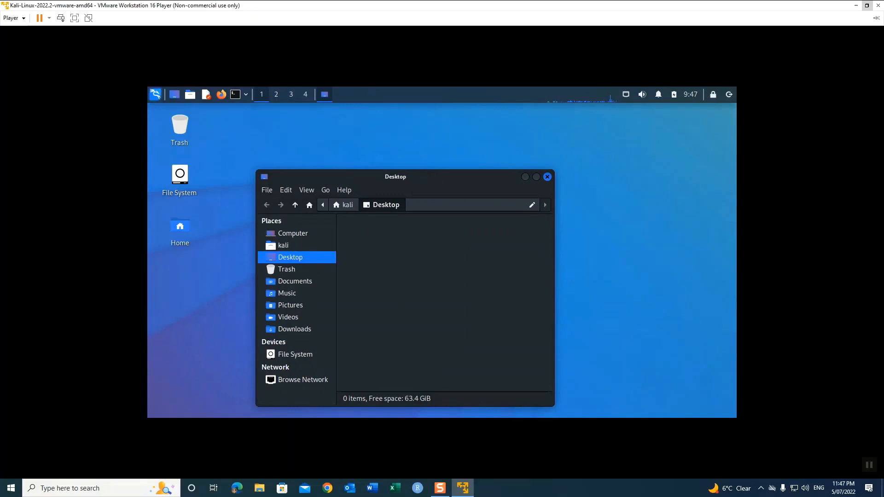
Step: Create a folder named 'New Folder' on the Desktop and close the file manager
{"action": "right_click", "coordinate": [395, 251]}
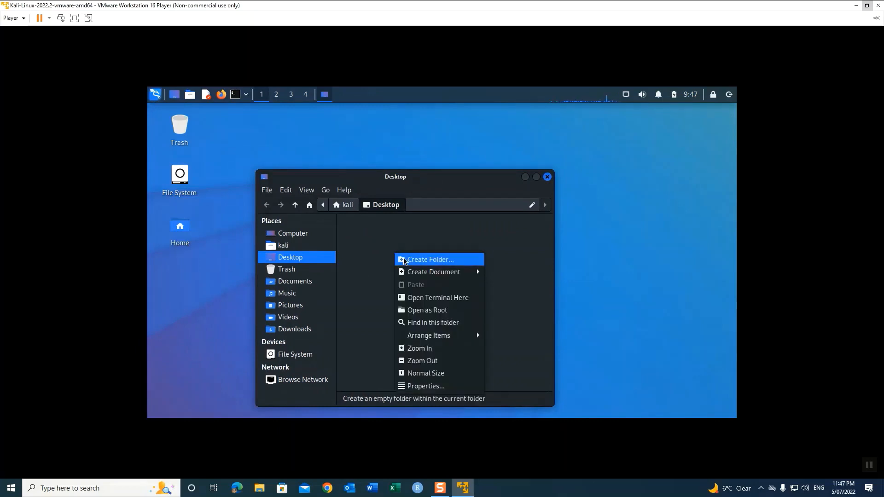
{"action": "left_click", "coordinate": [404, 258]}
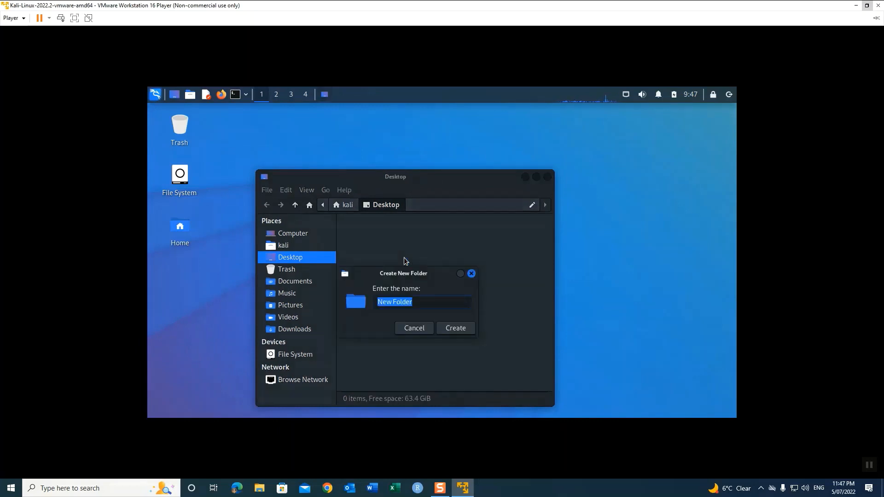
{"action": "left_click", "coordinate": [456, 328]}
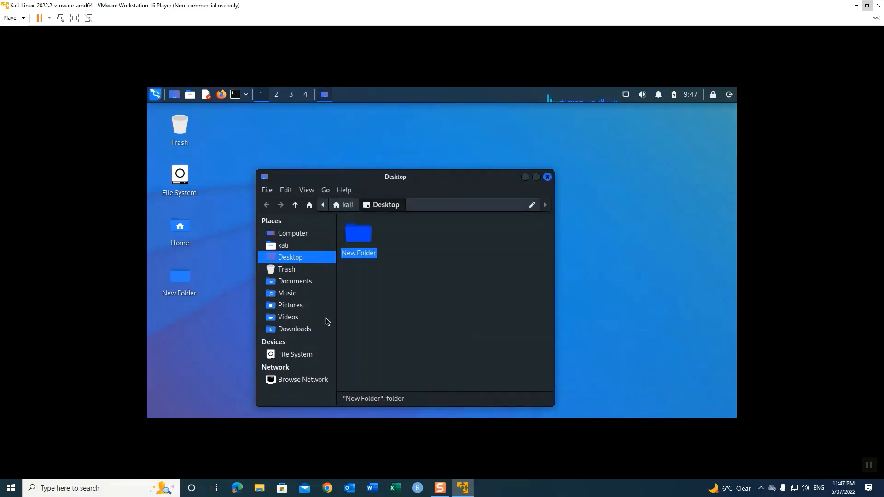
{"action": "left_click", "coordinate": [548, 177]}
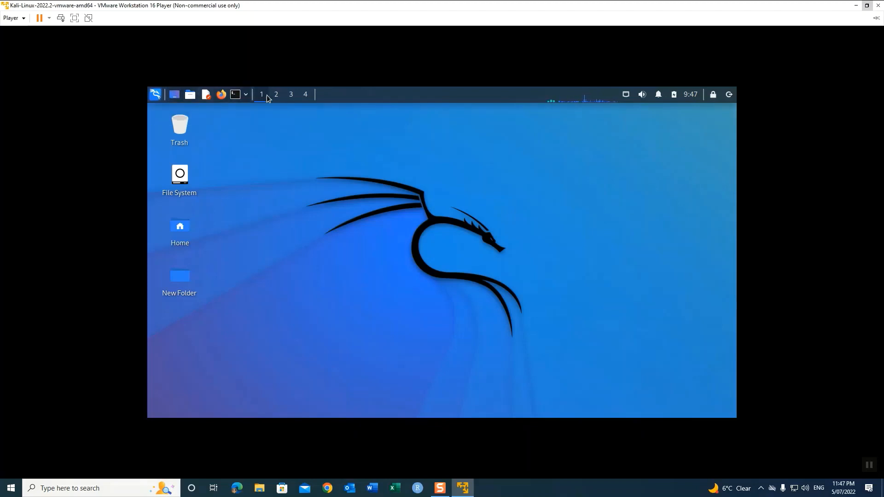
Step: Open a terminal, Firefox and a Mousepad editor on separate workspaces
{"action": "left_click", "coordinate": [238, 96]}
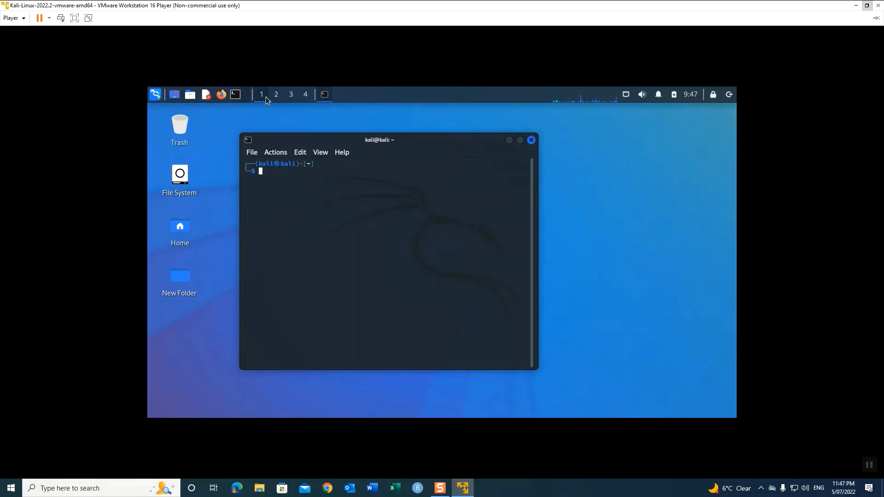
{"action": "left_click", "coordinate": [277, 95]}
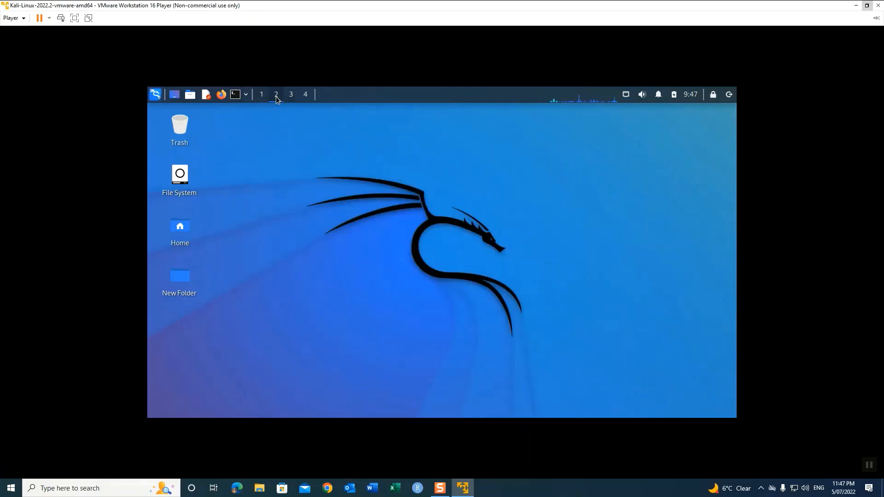
{"action": "left_click", "coordinate": [236, 95]}
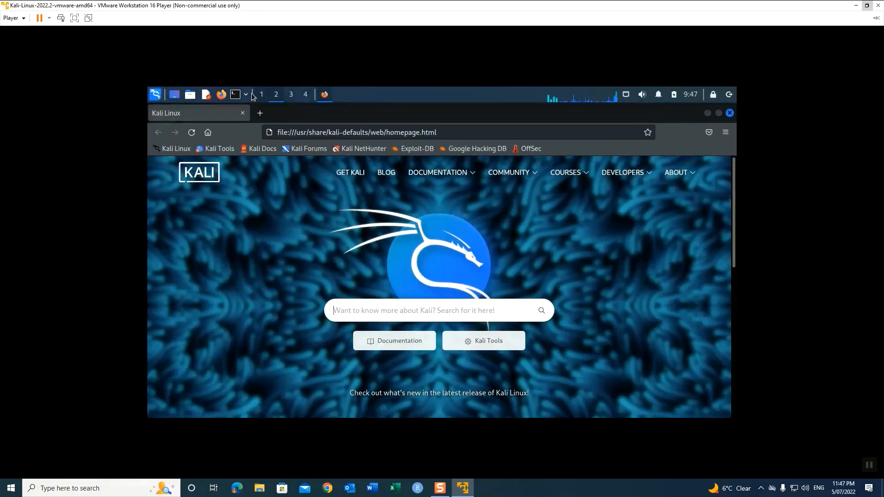
{"action": "left_click", "coordinate": [285, 97]}
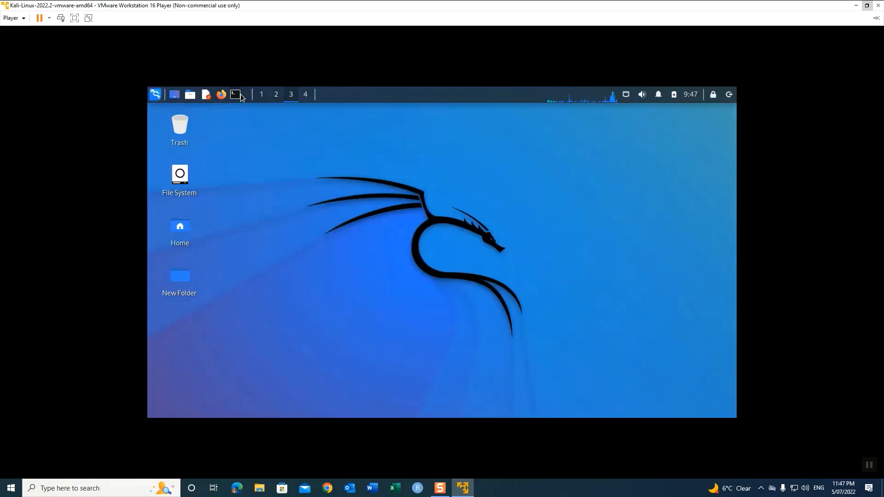
{"action": "left_click", "coordinate": [261, 97]}
{"action": "left_click", "coordinate": [304, 96]}
{"action": "left_click", "coordinate": [208, 95]}
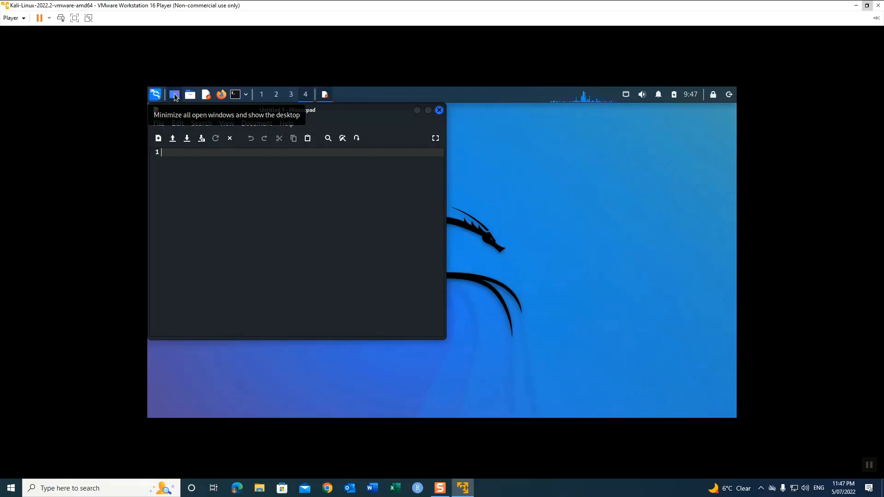
Step: Close Mousepad, then the terminal on workspace 3, Firefox on 2 and the terminal on 1
{"action": "left_click", "coordinate": [175, 95]}
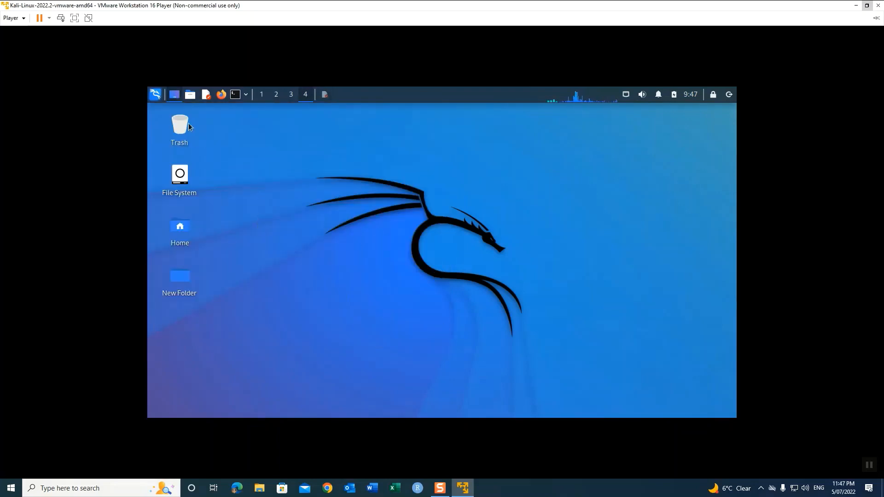
{"action": "left_click", "coordinate": [171, 98]}
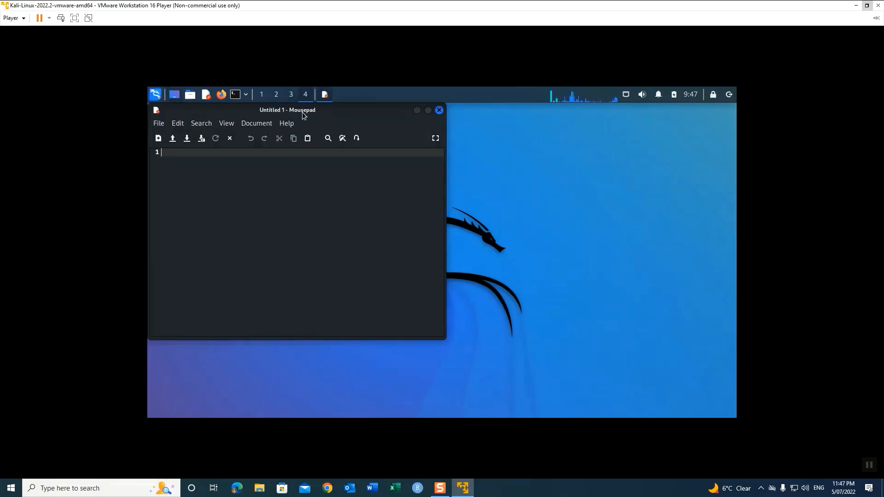
{"action": "left_click", "coordinate": [440, 110]}
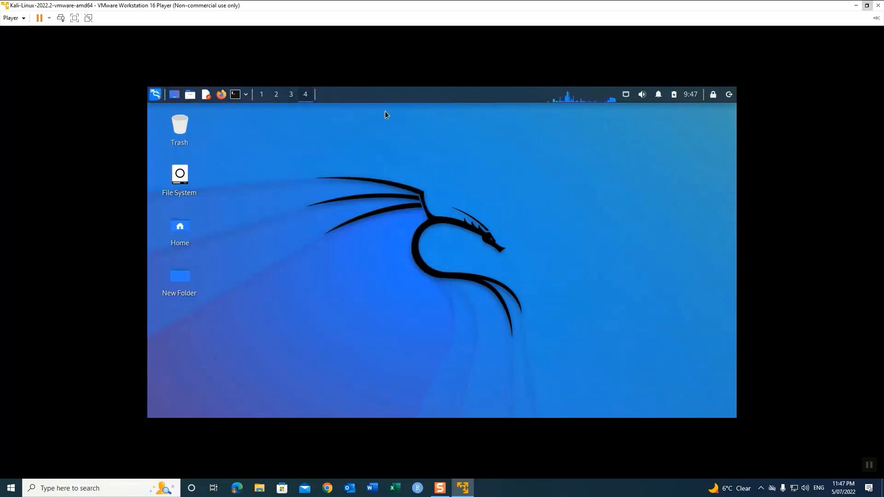
{"action": "left_click", "coordinate": [296, 97]}
{"action": "left_click", "coordinate": [530, 140]}
{"action": "left_click", "coordinate": [276, 94]}
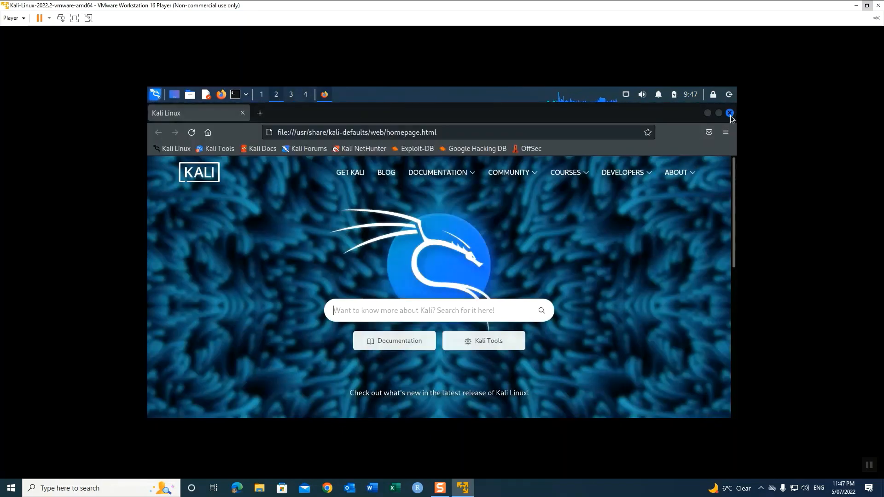
{"action": "left_click", "coordinate": [731, 114]}
{"action": "left_click", "coordinate": [264, 98]}
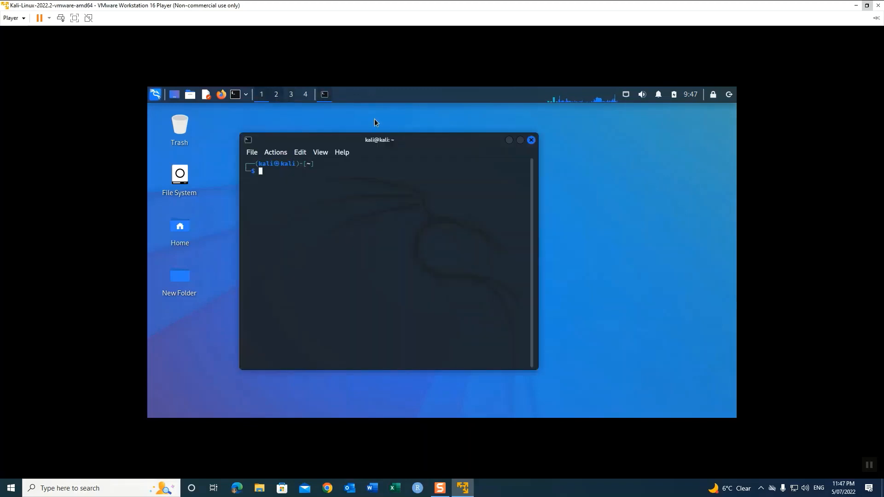
{"action": "left_click", "coordinate": [531, 140]}
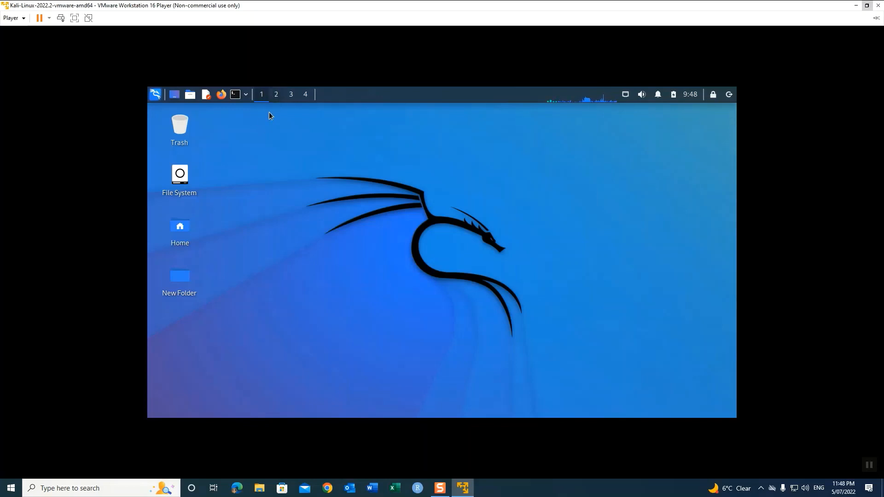
{"action": "left_click", "coordinate": [235, 94]}
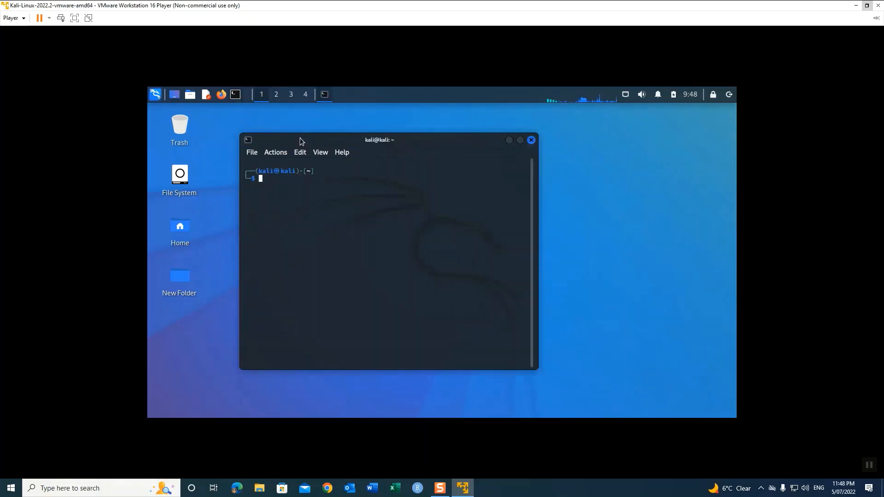
{"action": "left_click_drag", "start_coordinate": [326, 139], "coordinate": [512, 109]}
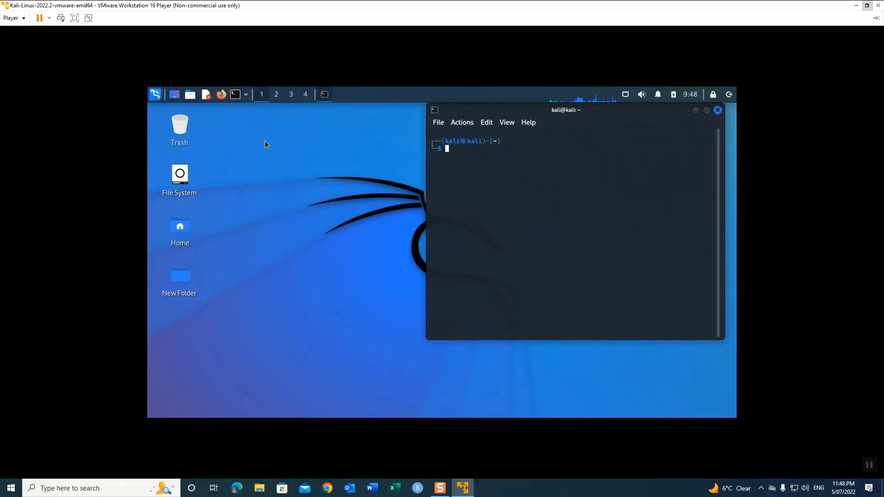
{"action": "left_click", "coordinate": [220, 96]}
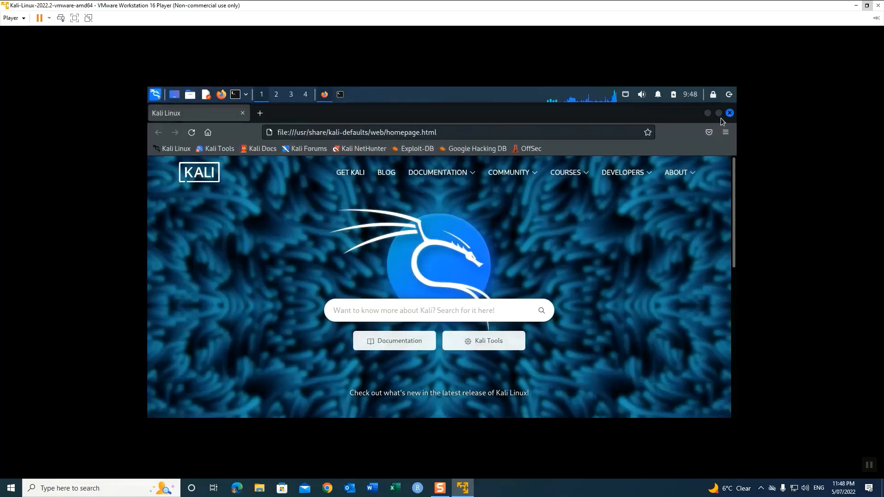
{"action": "left_click", "coordinate": [717, 115]}
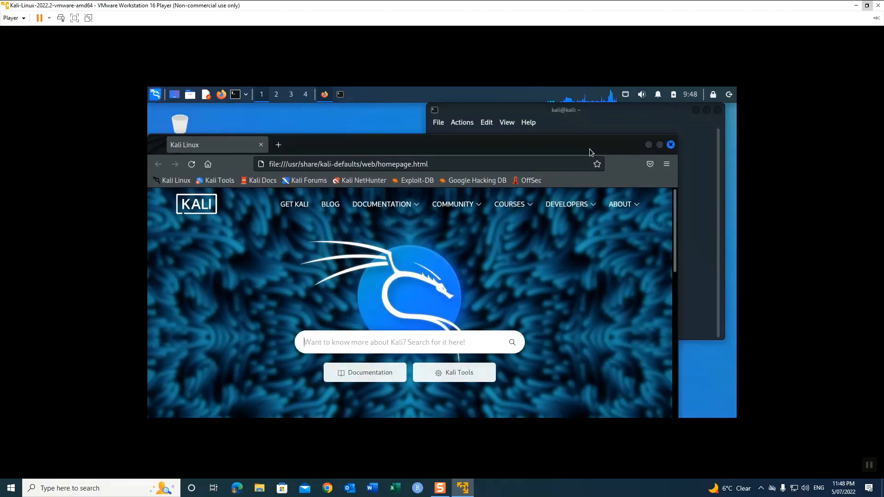
{"action": "left_click_drag", "start_coordinate": [496, 140], "coordinate": [613, 140]}
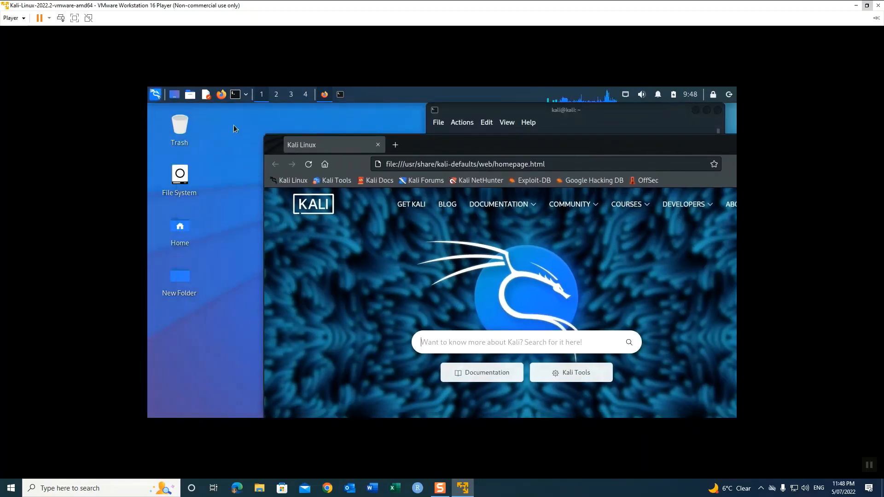
{"action": "left_click", "coordinate": [205, 95]}
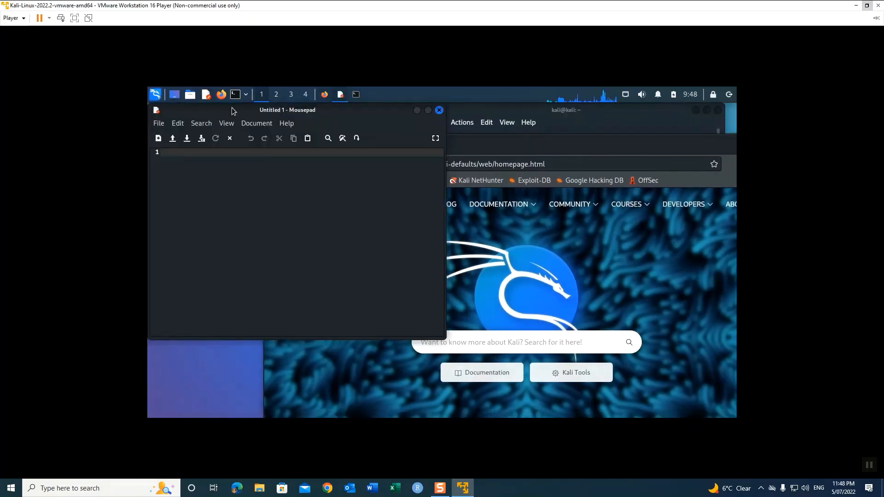
{"action": "left_click_drag", "start_coordinate": [223, 111], "coordinate": [390, 201]}
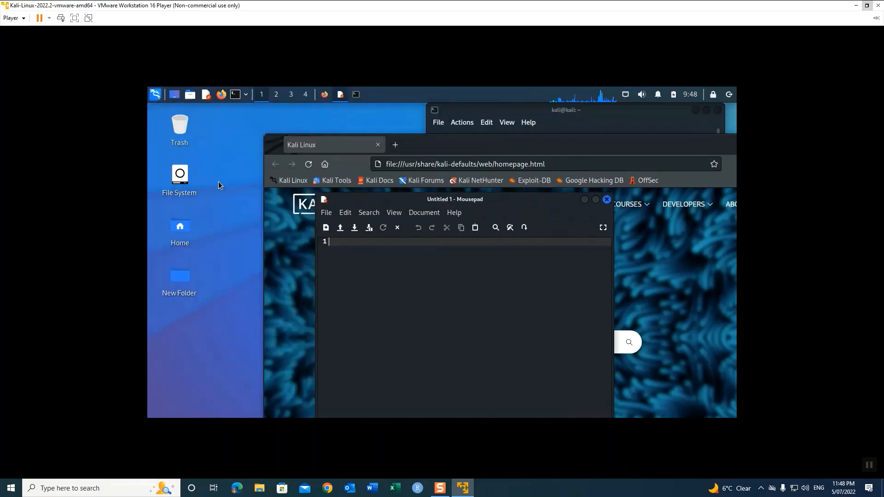
{"action": "left_click", "coordinate": [174, 96]}
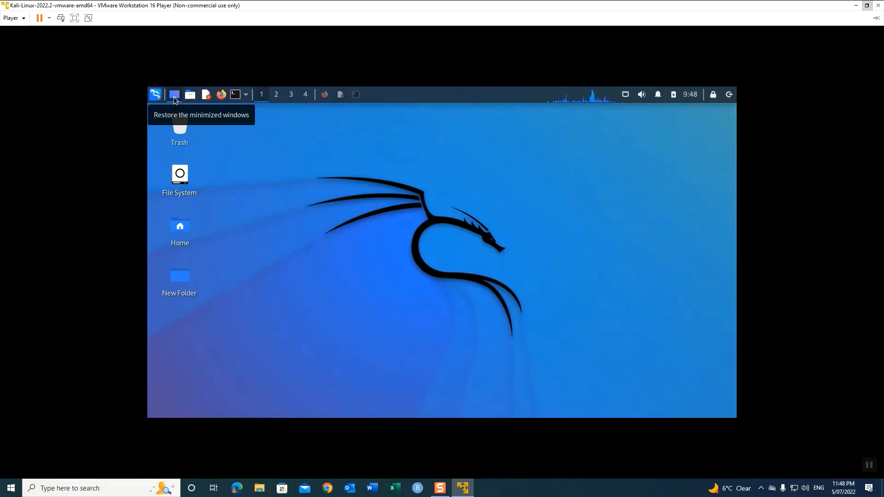
{"action": "left_click", "coordinate": [174, 95]}
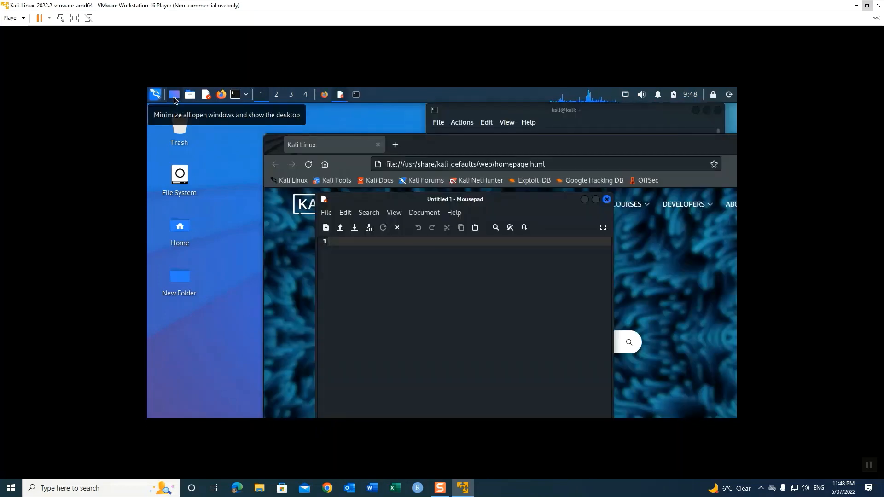
{"action": "left_click", "coordinate": [174, 96]}
{"action": "left_click", "coordinate": [174, 96]}
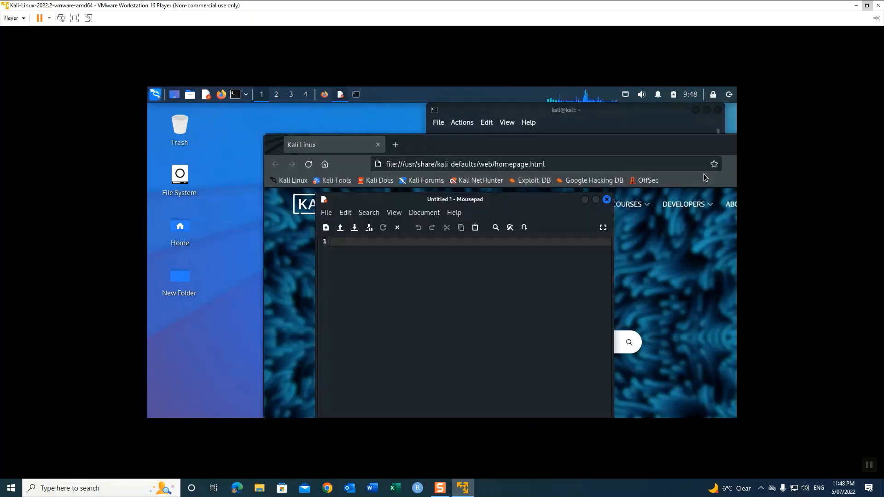
{"action": "left_click_drag", "start_coordinate": [637, 144], "coordinate": [520, 139]}
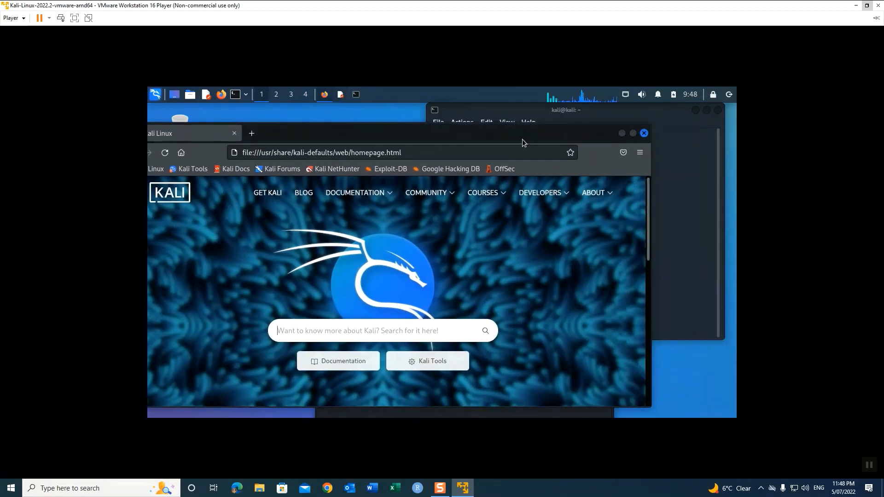
{"action": "left_click", "coordinate": [643, 134]}
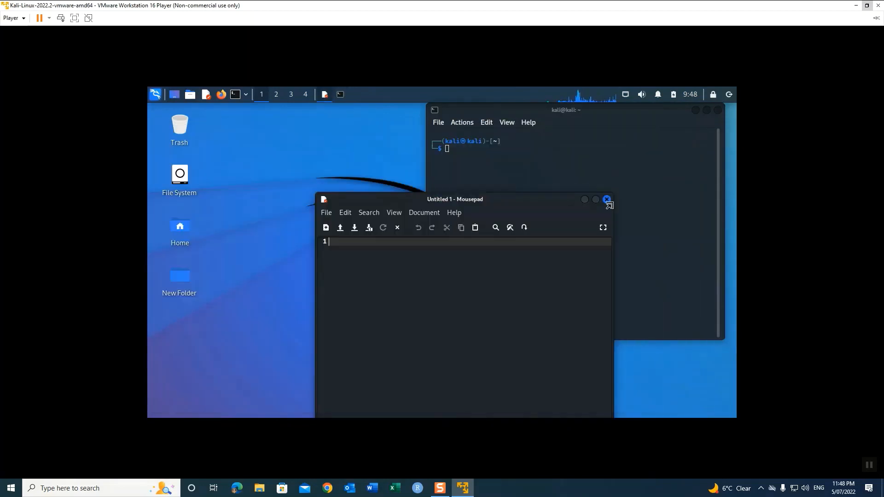
{"action": "left_click", "coordinate": [608, 199]}
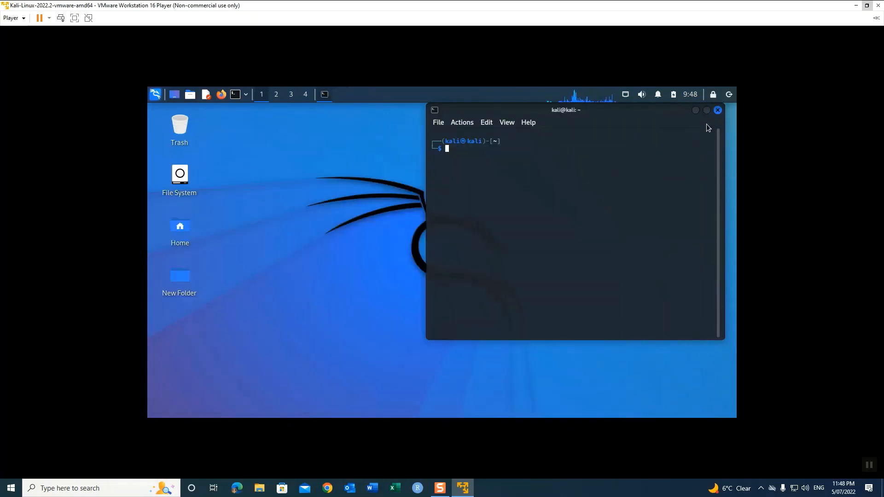
{"action": "left_click", "coordinate": [718, 111]}
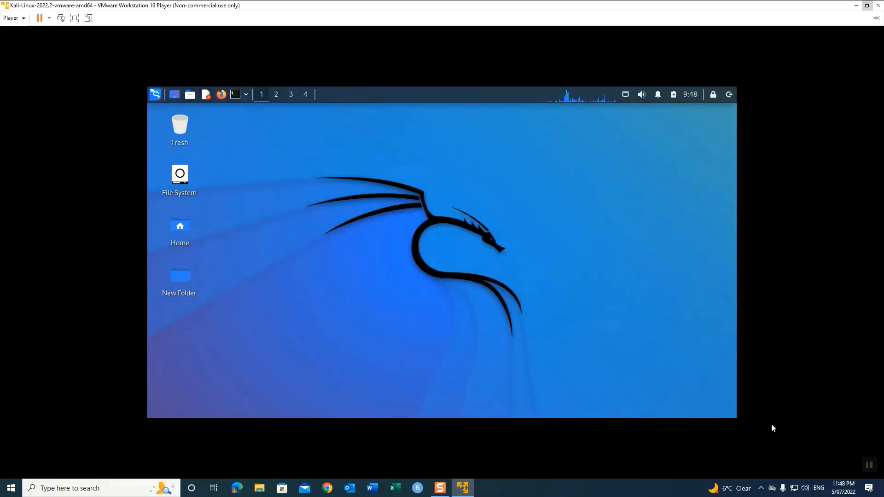
Step: Browse the applications menu's Recently Used and All Applications lists, then search 'nma' and clear it
{"action": "left_click", "coordinate": [869, 465]}
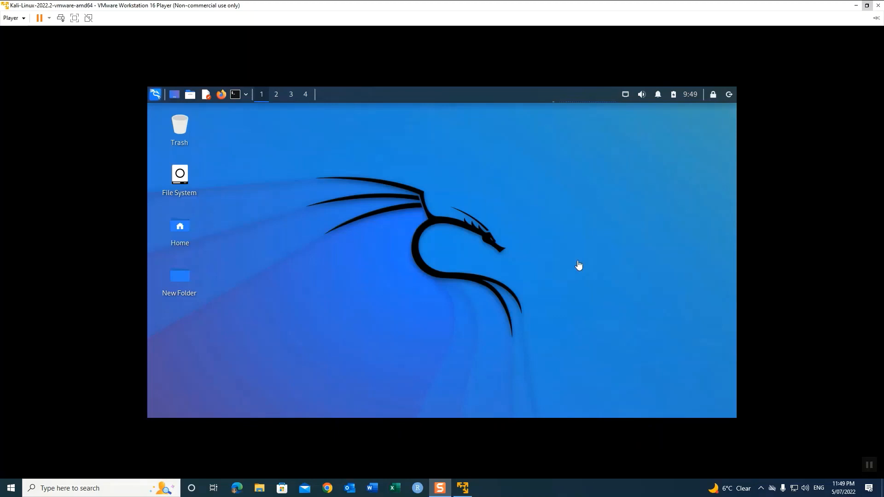
{"action": "left_click", "coordinate": [156, 96]}
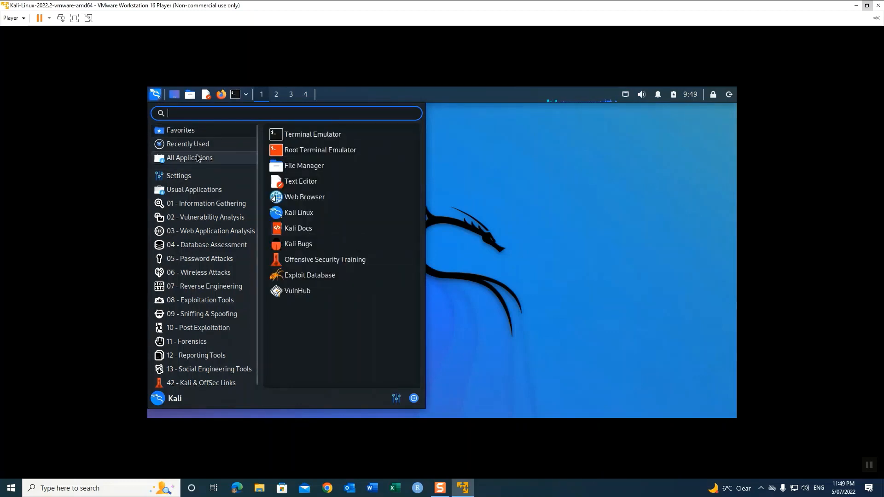
{"action": "left_click", "coordinate": [187, 144]}
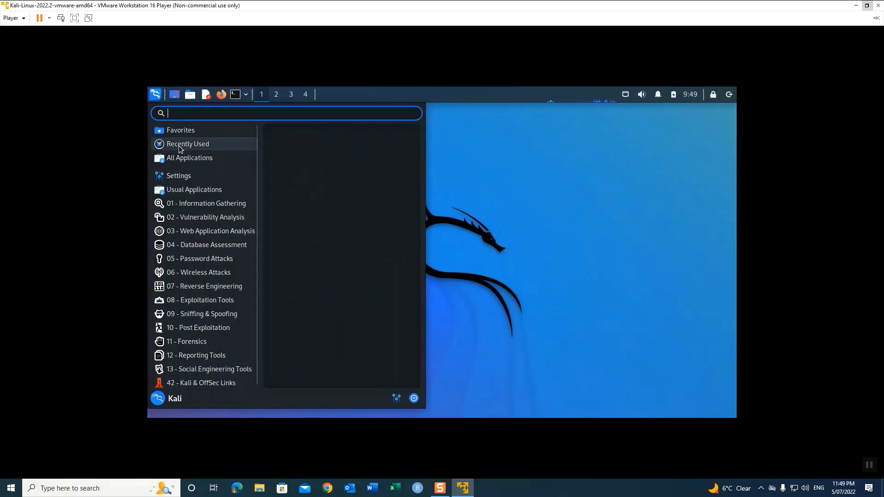
{"action": "left_click", "coordinate": [184, 159]}
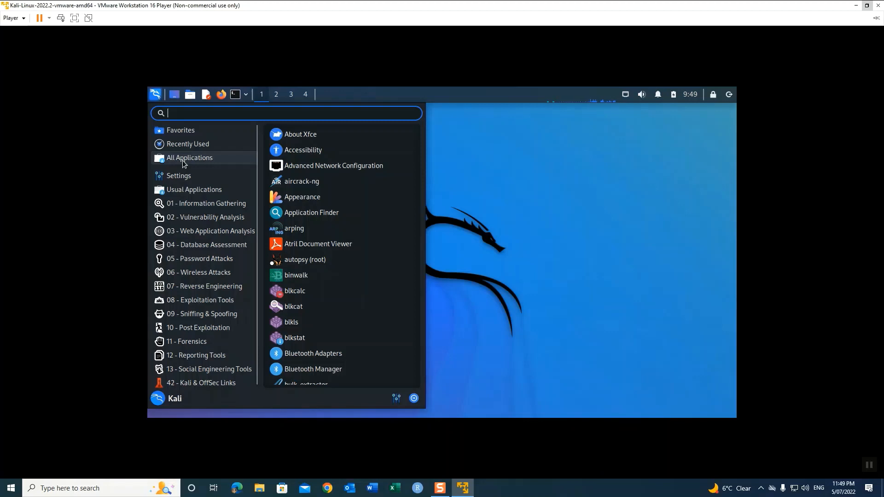
{"action": "scroll", "coordinate": [356, 165], "scroll_direction": "down", "scroll_amount": 5}
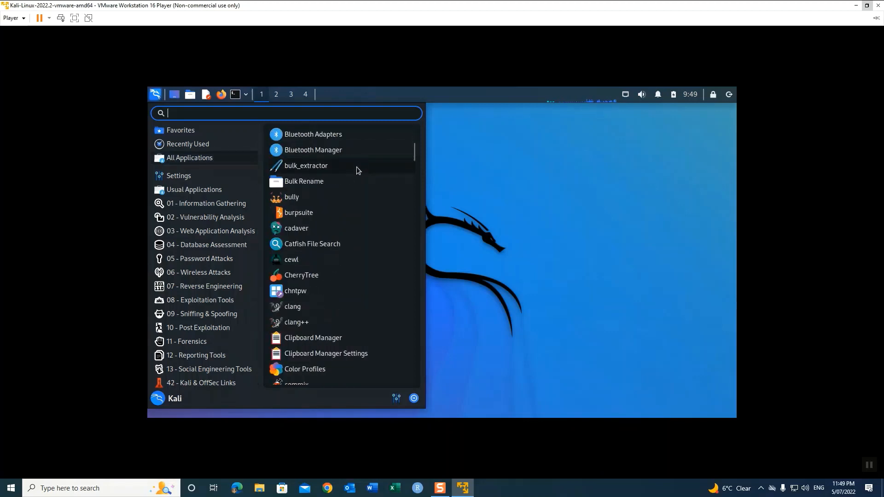
{"action": "scroll", "coordinate": [357, 167], "scroll_direction": "down", "scroll_amount": 15}
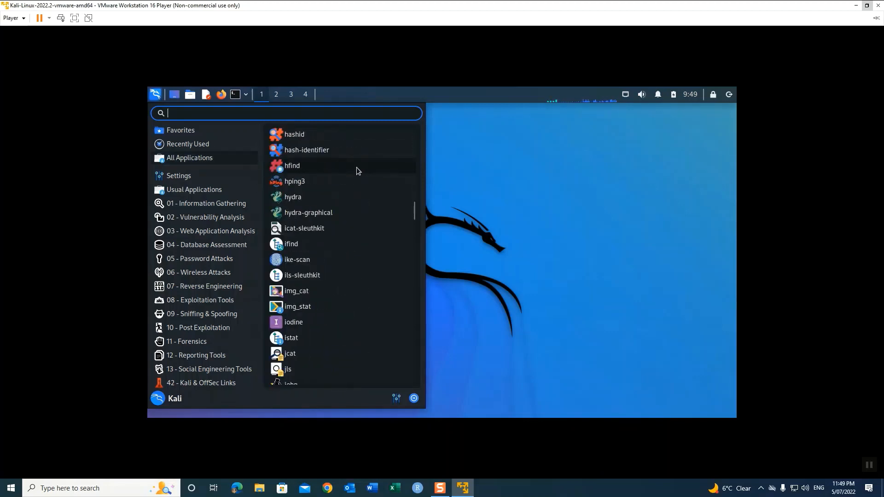
{"action": "scroll", "coordinate": [356, 167], "scroll_direction": "down", "scroll_amount": 15}
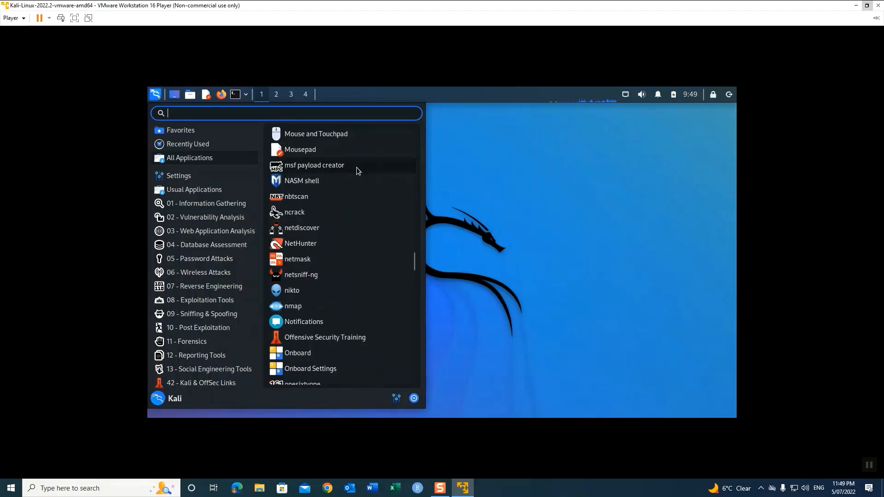
{"action": "scroll", "coordinate": [356, 167], "scroll_direction": "down", "scroll_amount": 8}
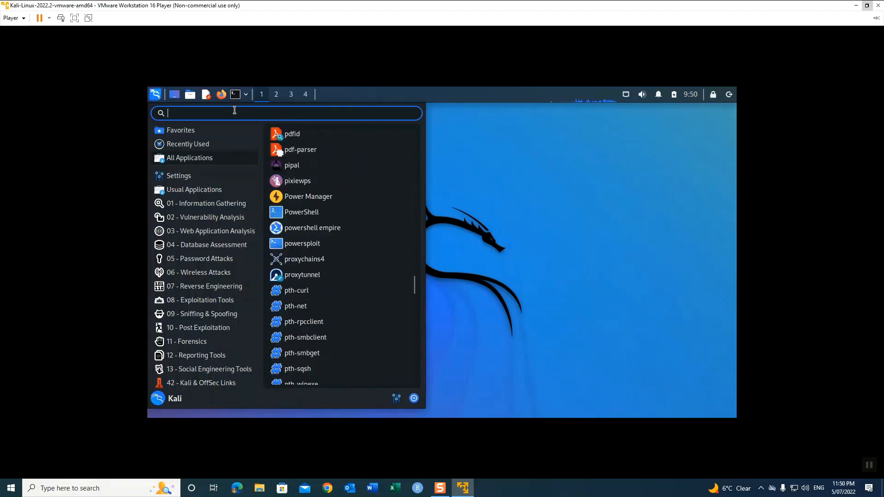
{"action": "type", "text": "n"}
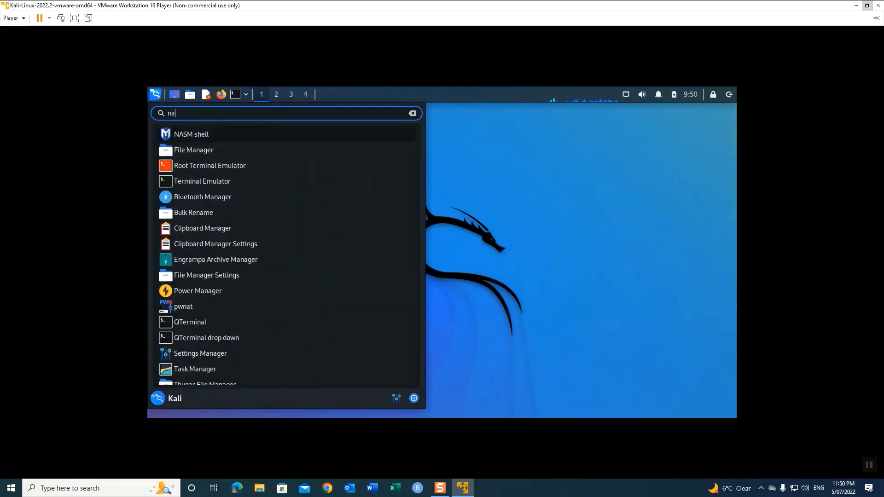
{"action": "type", "text": "ma"}
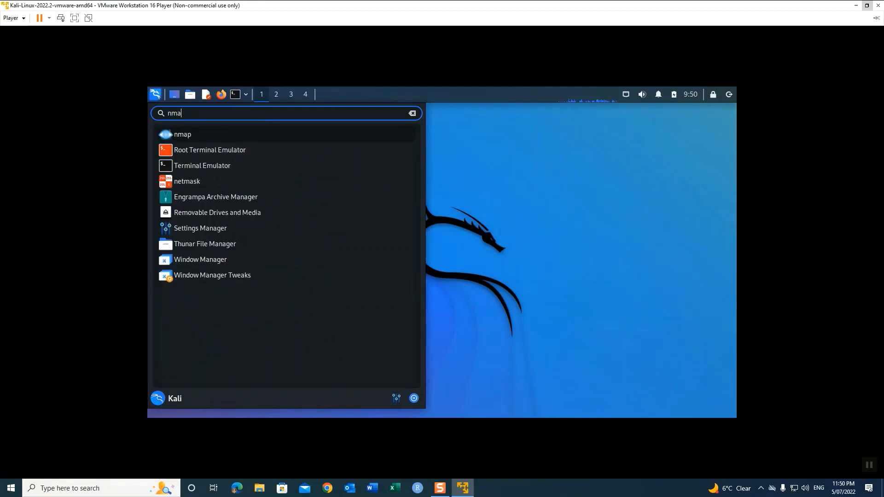
{"action": "key", "text": "BackSpace"}
{"action": "key", "text": "BackSpace"}
{"action": "key", "text": "BackSpace"}
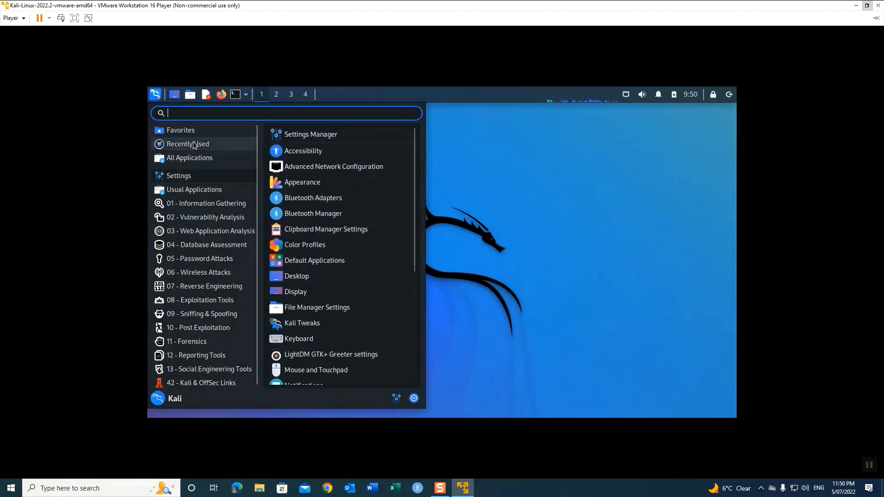
{"action": "mouse_move", "coordinate": [186, 181]}
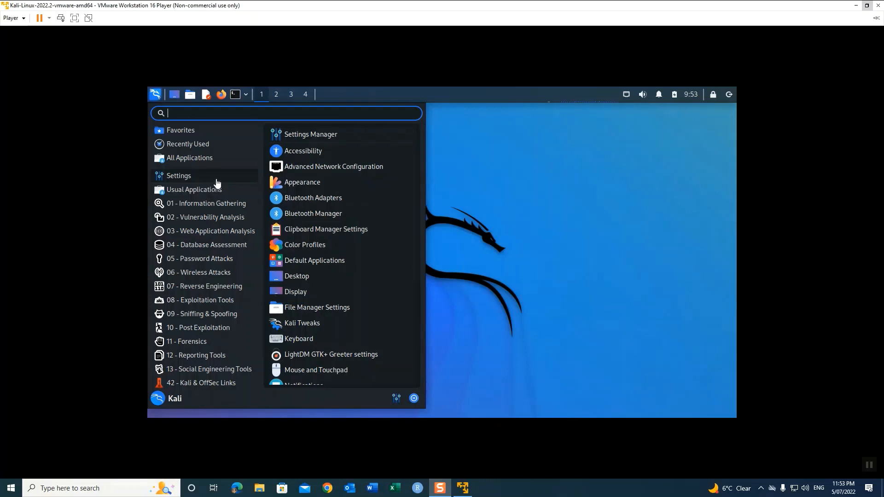
{"action": "left_click", "coordinate": [204, 207]}
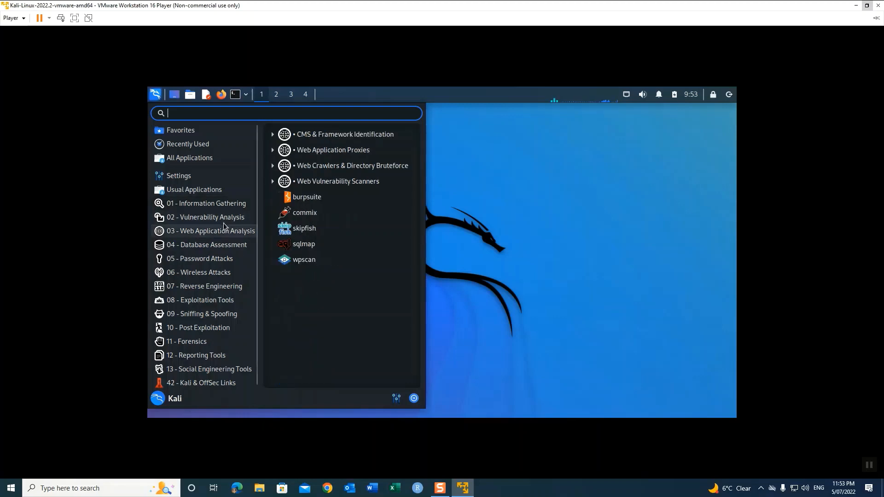
{"action": "mouse_move", "coordinate": [223, 219]}
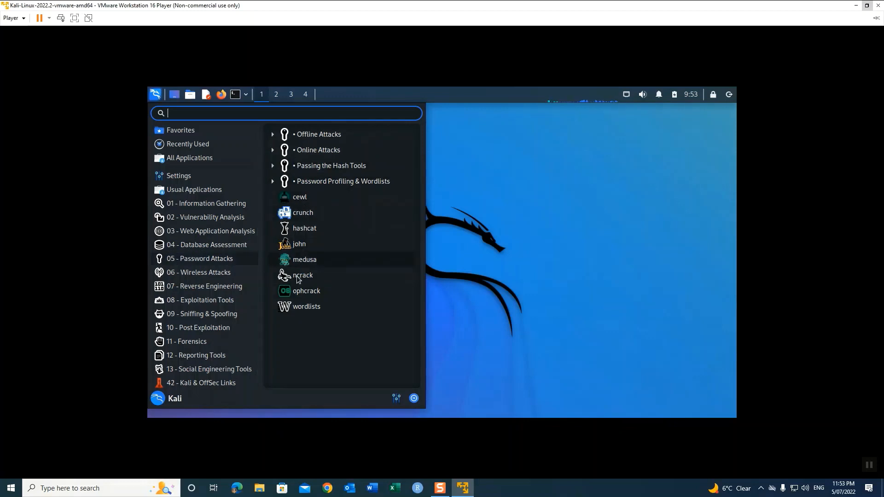
{"action": "mouse_move", "coordinate": [213, 277]}
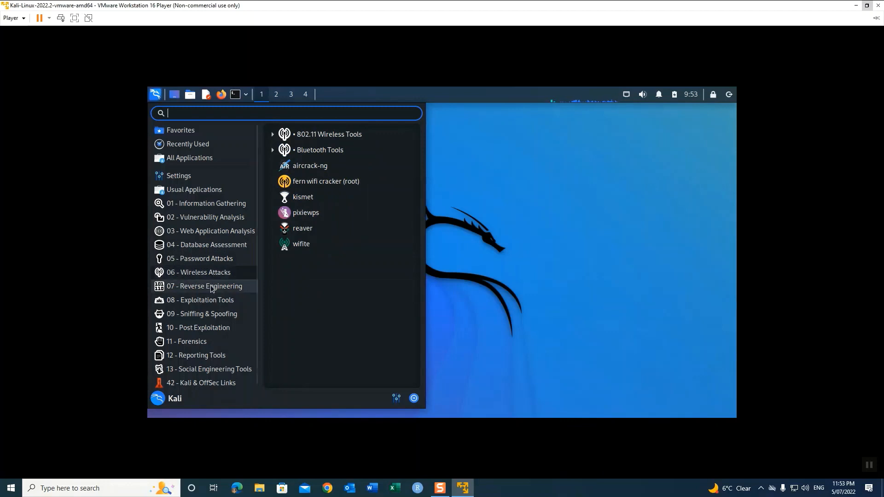
{"action": "mouse_move", "coordinate": [211, 291]}
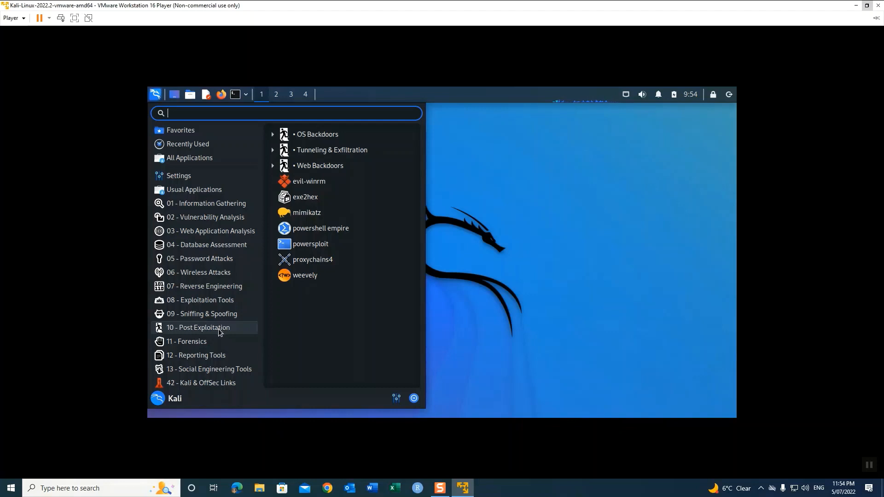
{"action": "left_click", "coordinate": [209, 341]}
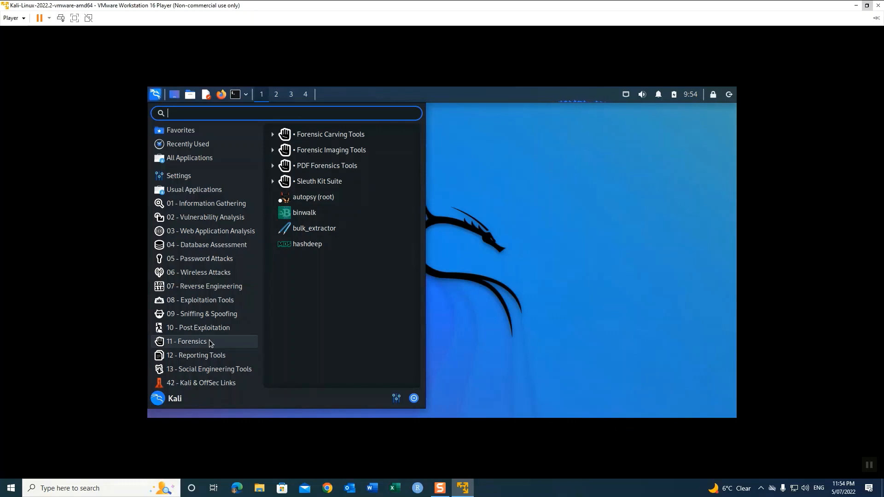
{"action": "mouse_move", "coordinate": [216, 358]}
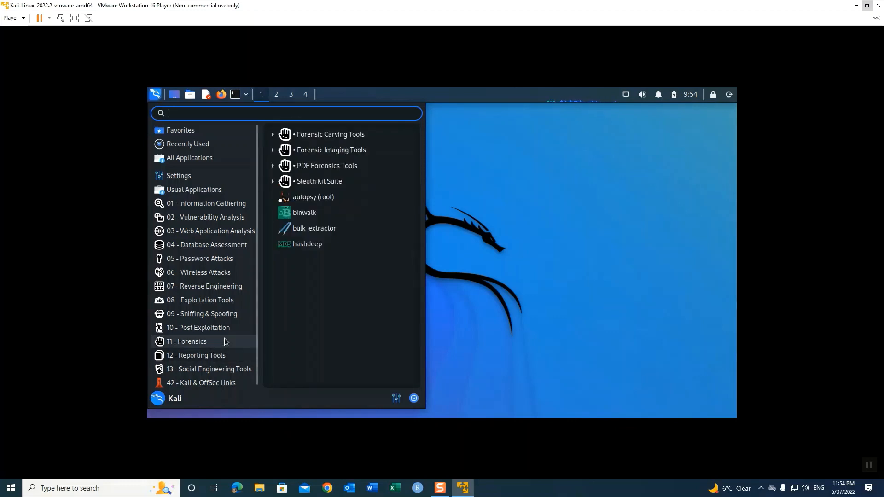
{"action": "mouse_move", "coordinate": [208, 375]}
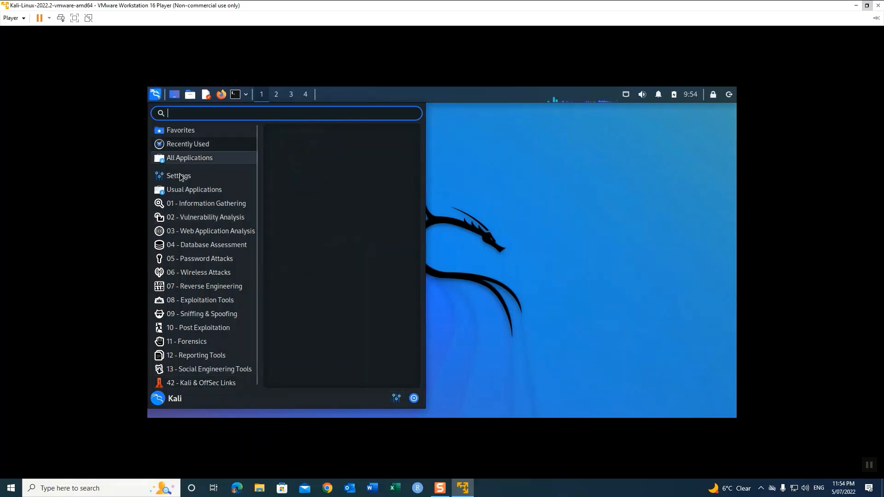
Step: Open the Appearance settings from the Settings Manager, centring both windows
{"action": "mouse_move", "coordinate": [182, 179]}
{"action": "left_click", "coordinate": [398, 400]}
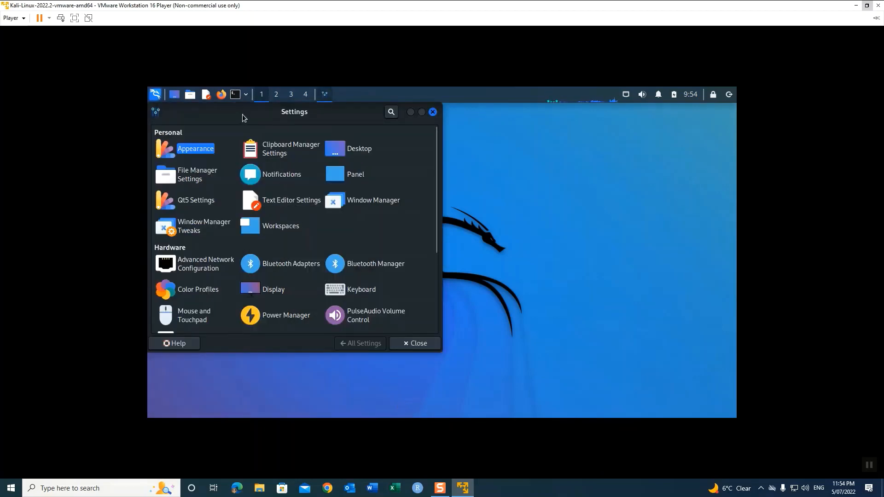
{"action": "left_click_drag", "start_coordinate": [242, 114], "coordinate": [348, 145]}
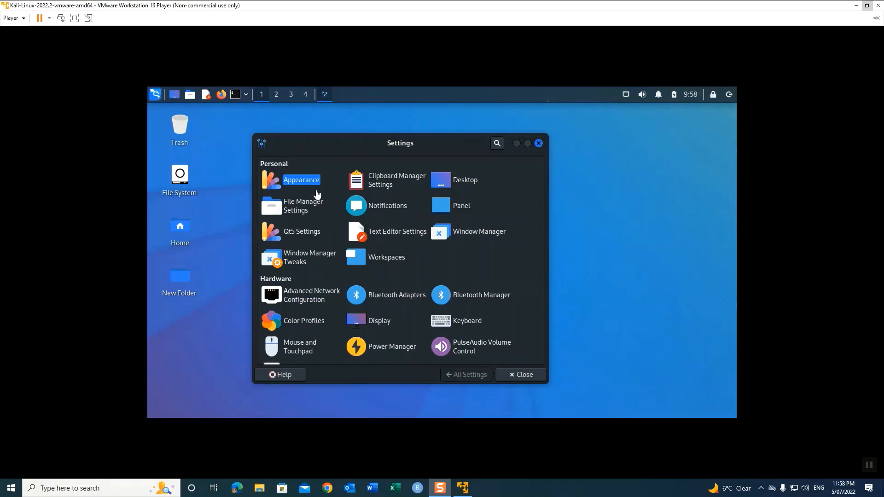
{"action": "left_click", "coordinate": [302, 181]}
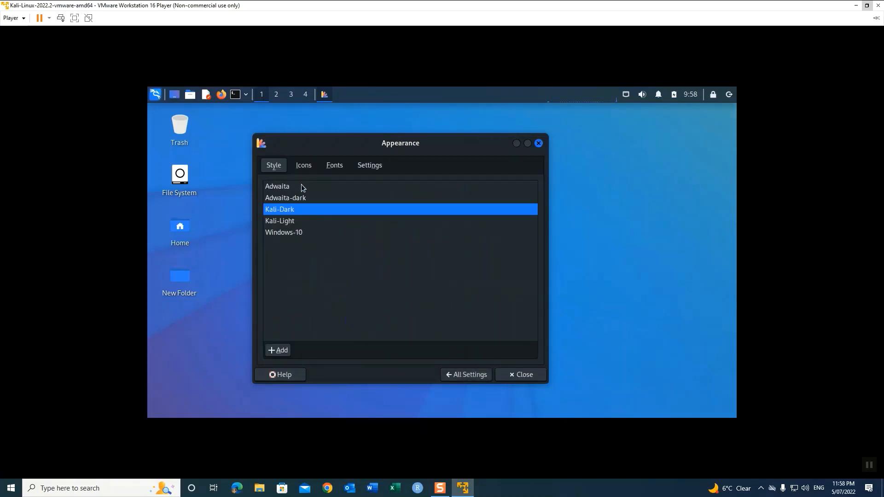
{"action": "left_click_drag", "start_coordinate": [321, 147], "coordinate": [486, 152]}
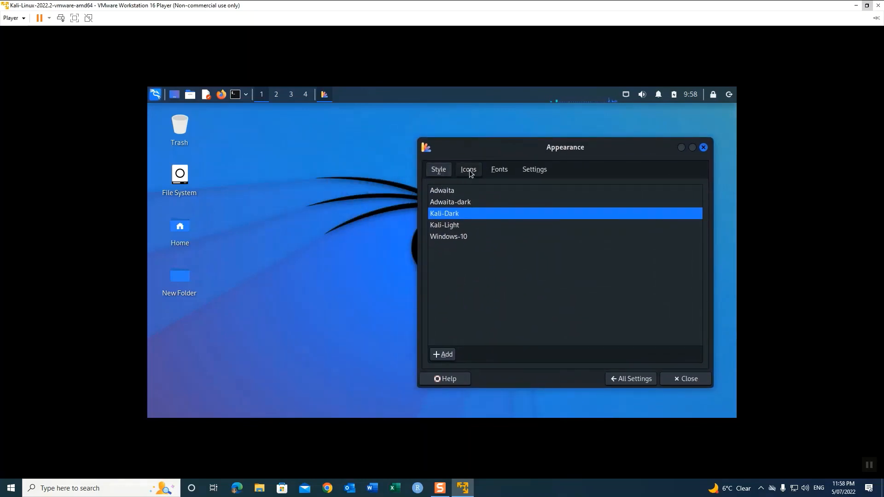
Step: Try the Kali-Light, Windows-10, Adwaita-dark and Adwaita styles, then reapply Kali-Dark
{"action": "left_click", "coordinate": [452, 226]}
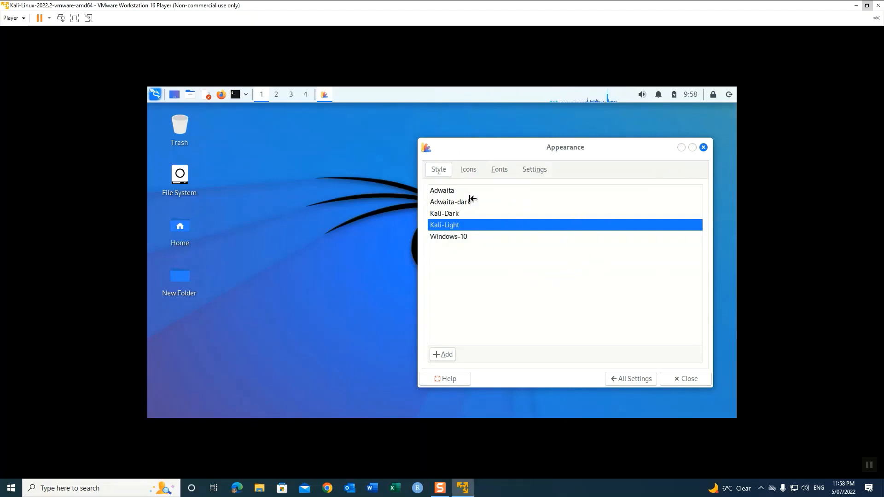
{"action": "double_click", "coordinate": [178, 230]}
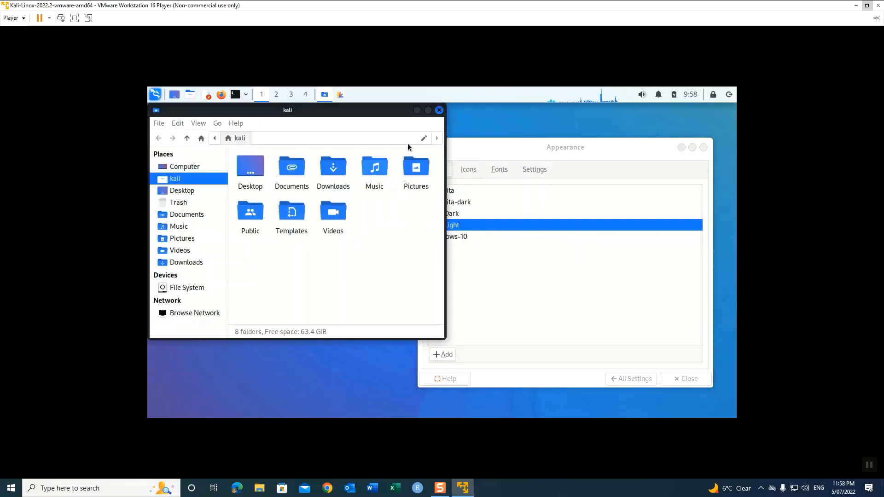
{"action": "left_click", "coordinate": [439, 110]}
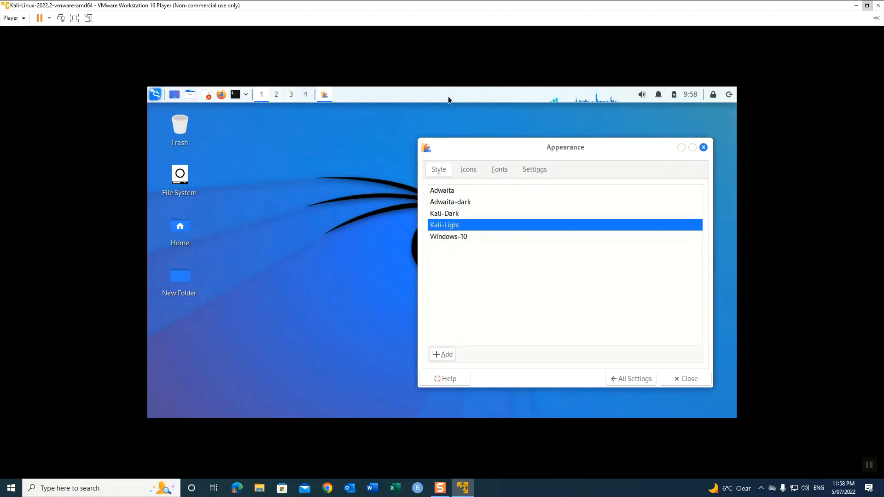
{"action": "left_click", "coordinate": [448, 237]}
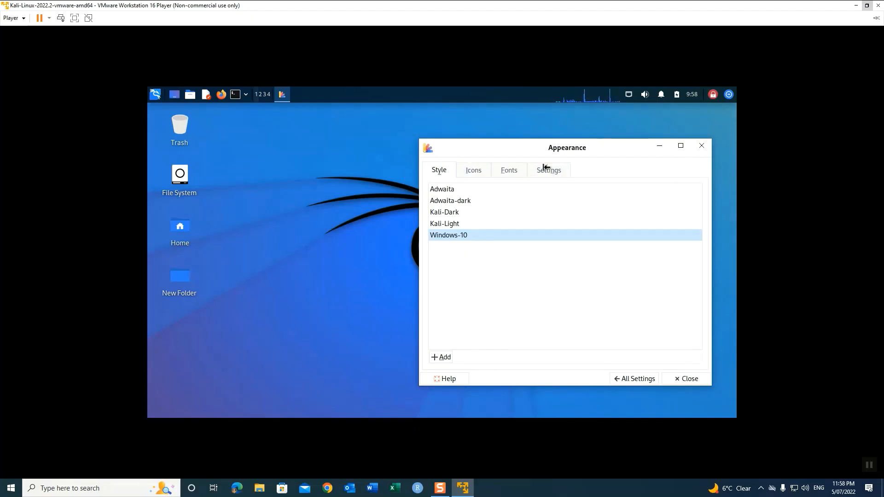
{"action": "double_click", "coordinate": [186, 231]}
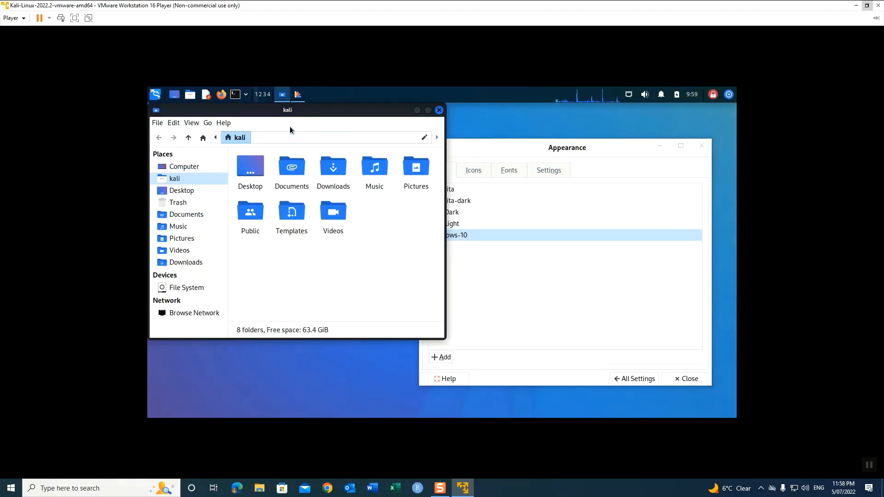
{"action": "left_click", "coordinate": [439, 110]}
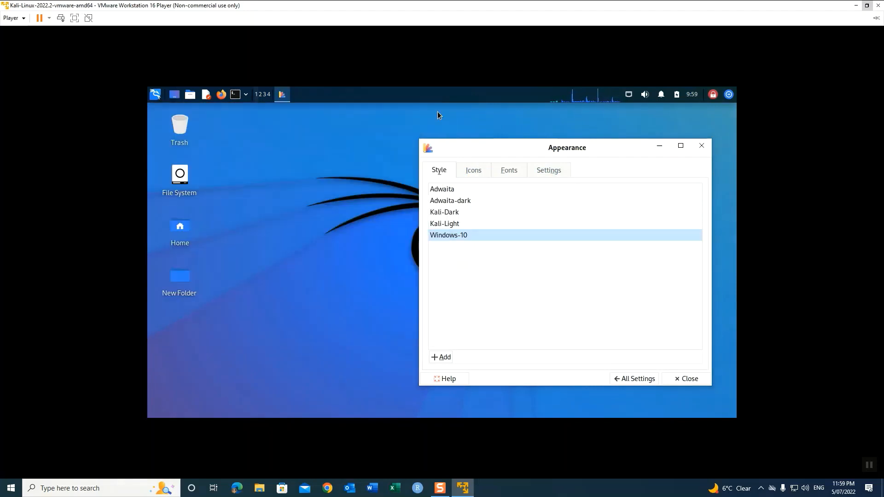
{"action": "left_click", "coordinate": [446, 202]}
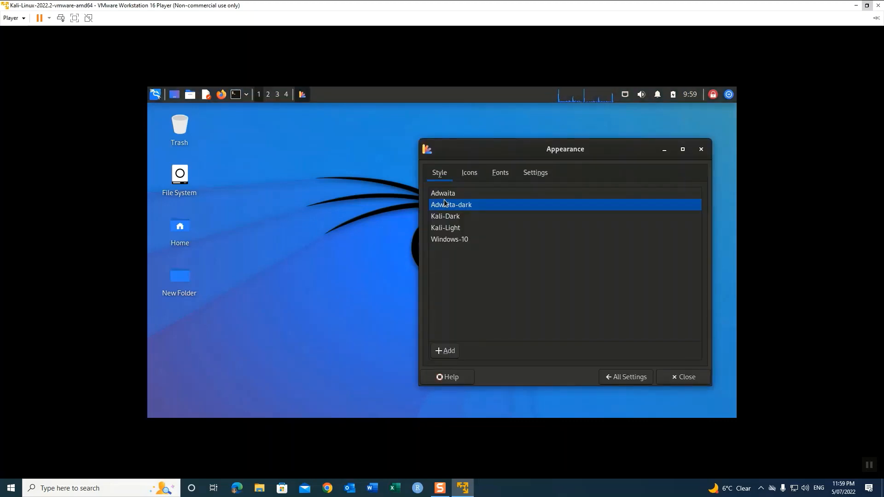
{"action": "left_click", "coordinate": [444, 193]}
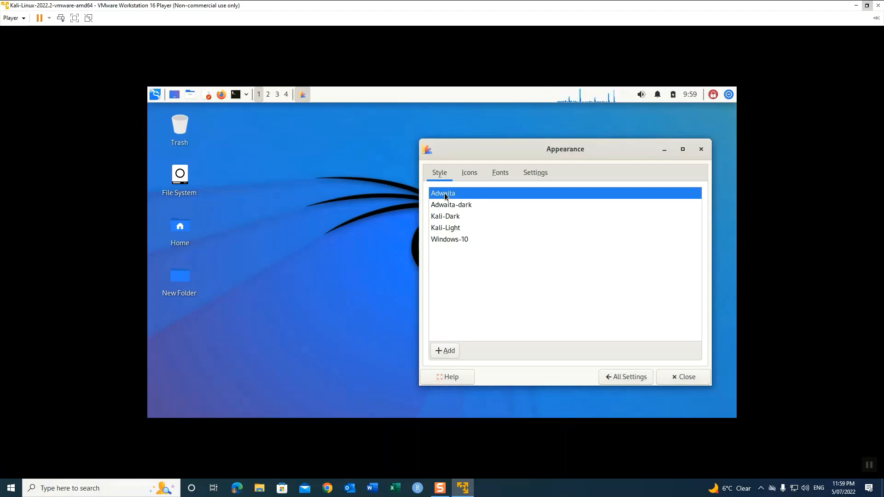
{"action": "left_click", "coordinate": [454, 218]}
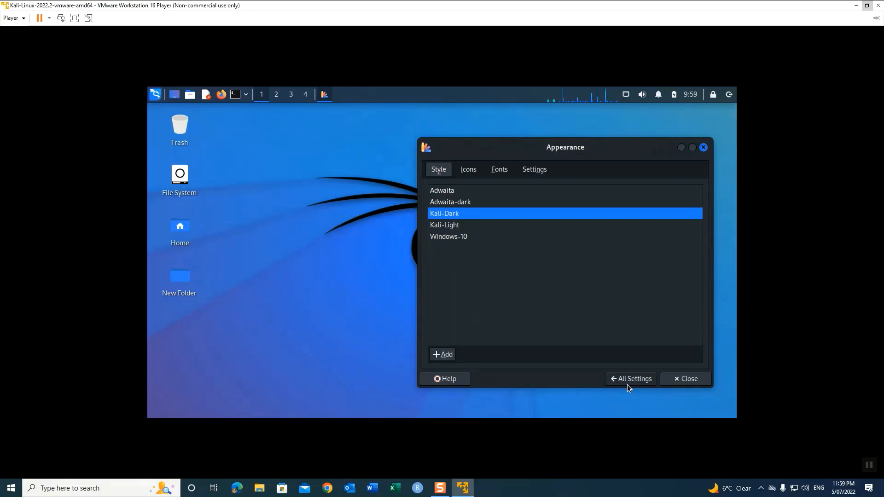
Step: Browse the Appearance Icons, Fonts and Settings tabs, then go back to All Settings
{"action": "left_click", "coordinate": [474, 173]}
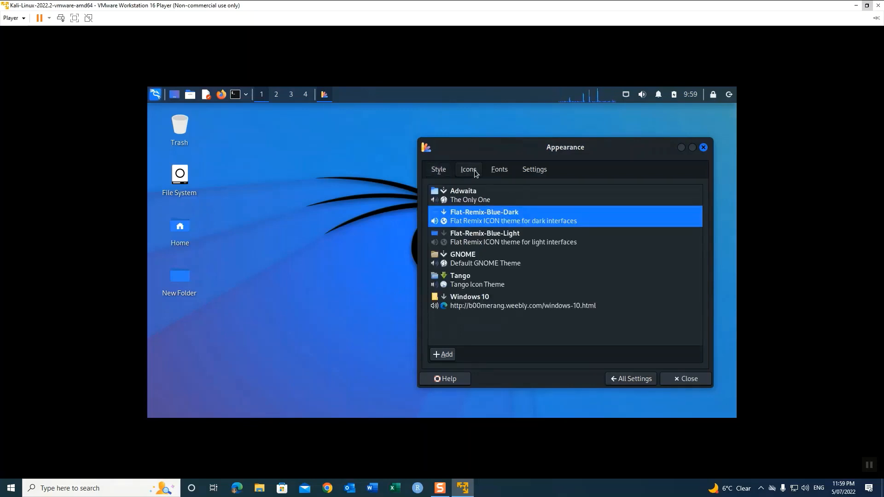
{"action": "left_click", "coordinate": [505, 179]}
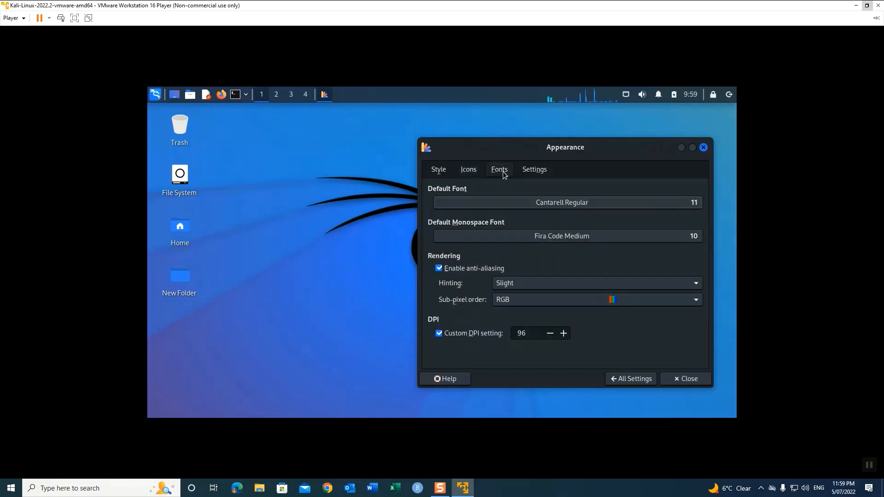
{"action": "left_click", "coordinate": [539, 174]}
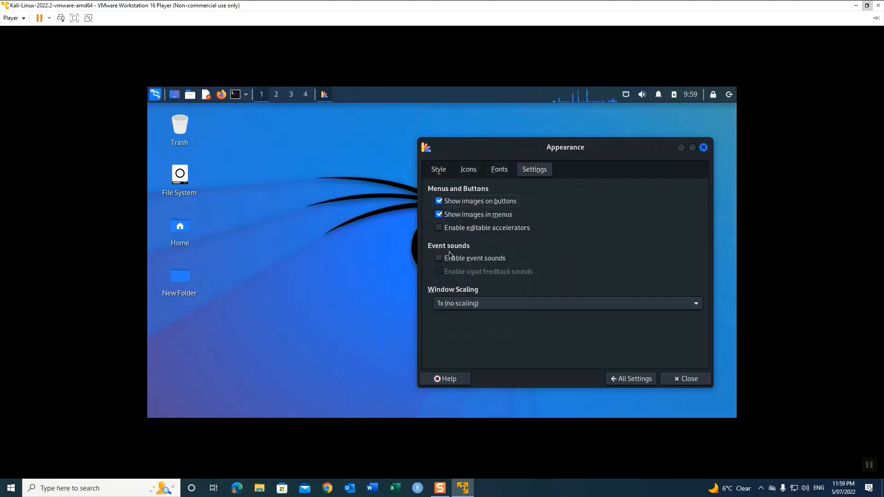
{"action": "left_click", "coordinate": [620, 379]}
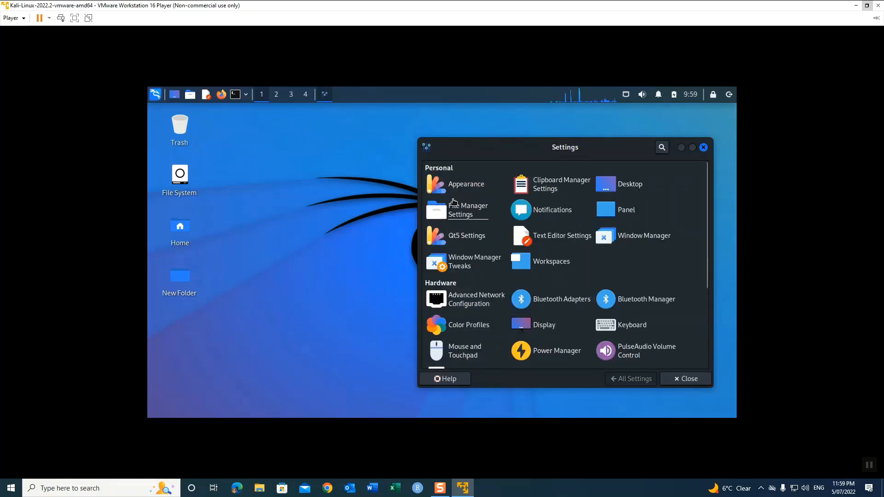
Step: Open the Desktop settings and try the second, third, fifth and sixth wallpapers as background
{"action": "left_click", "coordinate": [627, 187]}
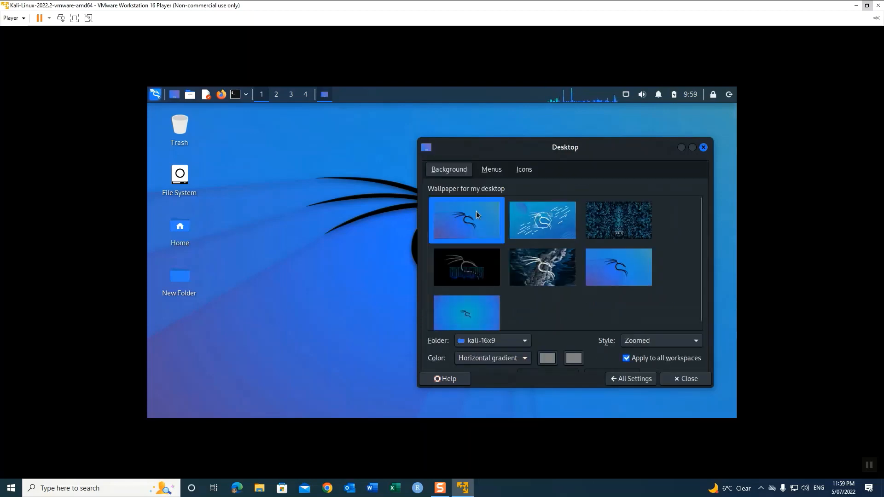
{"action": "left_click", "coordinate": [533, 222]}
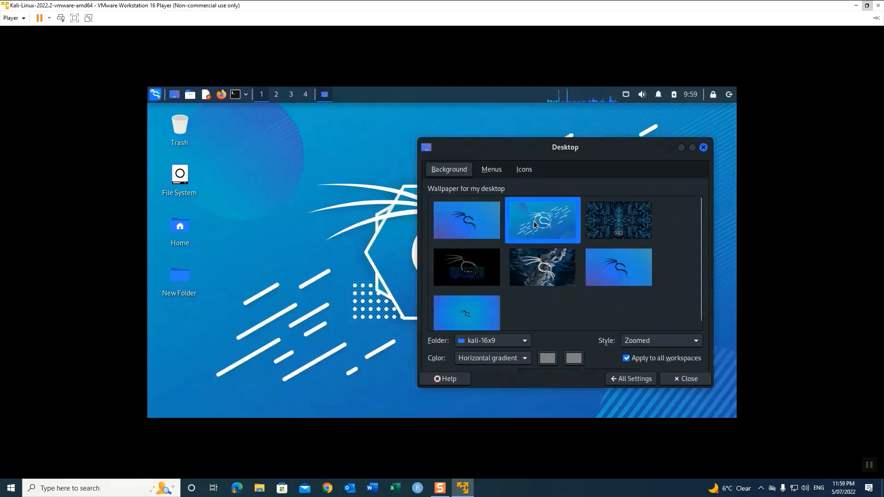
{"action": "left_click", "coordinate": [618, 219]}
{"action": "left_click", "coordinate": [620, 268]}
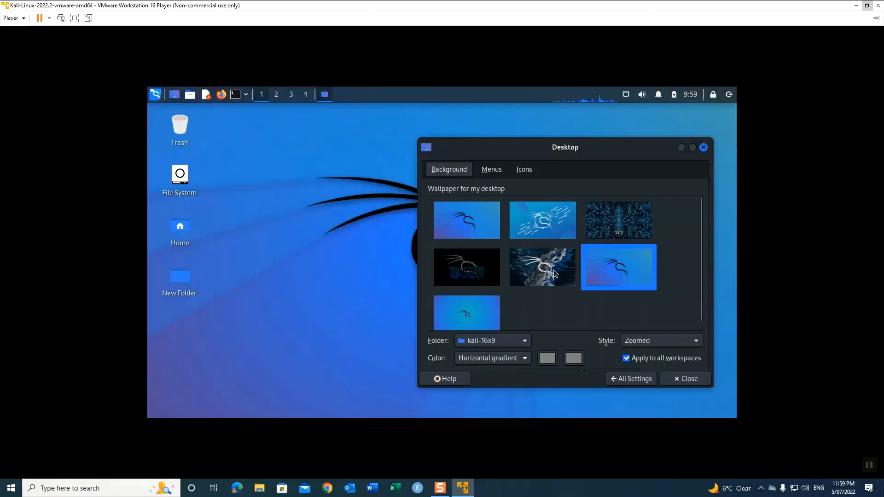
{"action": "left_click", "coordinate": [471, 222]}
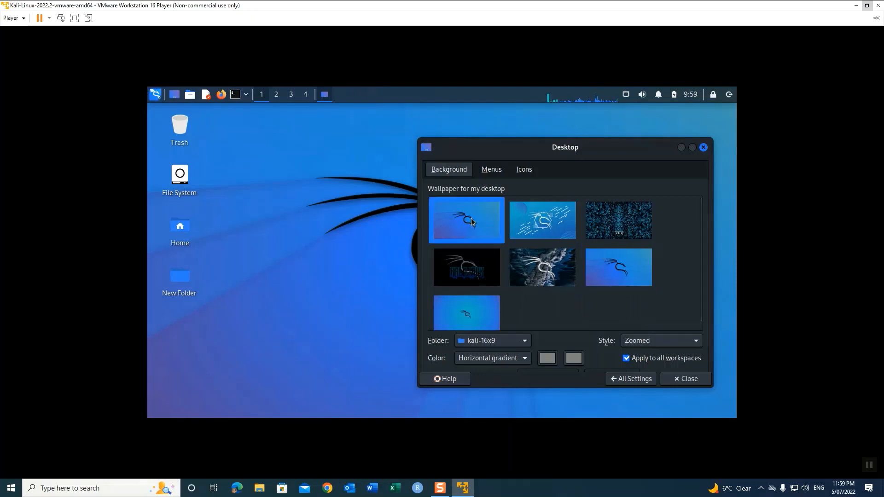
{"action": "left_click", "coordinate": [611, 270]}
{"action": "left_click", "coordinate": [555, 274]}
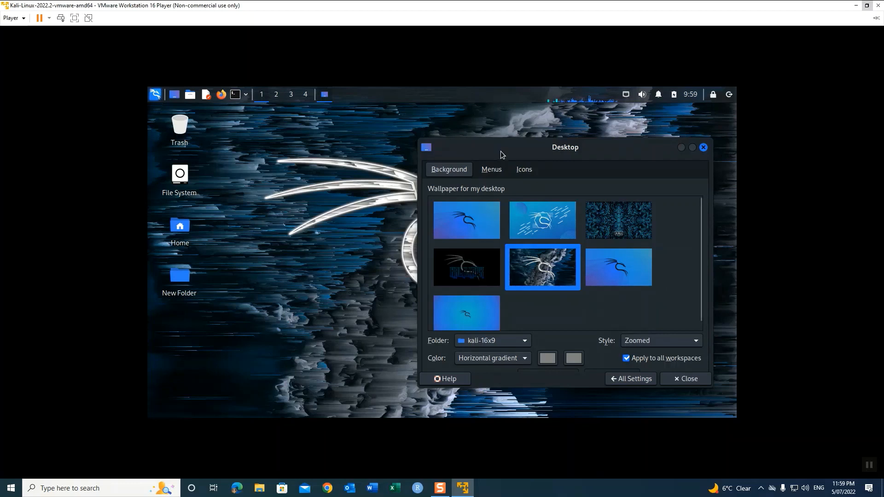
Step: Move the Desktop dialog aside and set the wallpaper to the blue-purple Kali dragon image
{"action": "left_click_drag", "start_coordinate": [501, 153], "coordinate": [476, 284]}
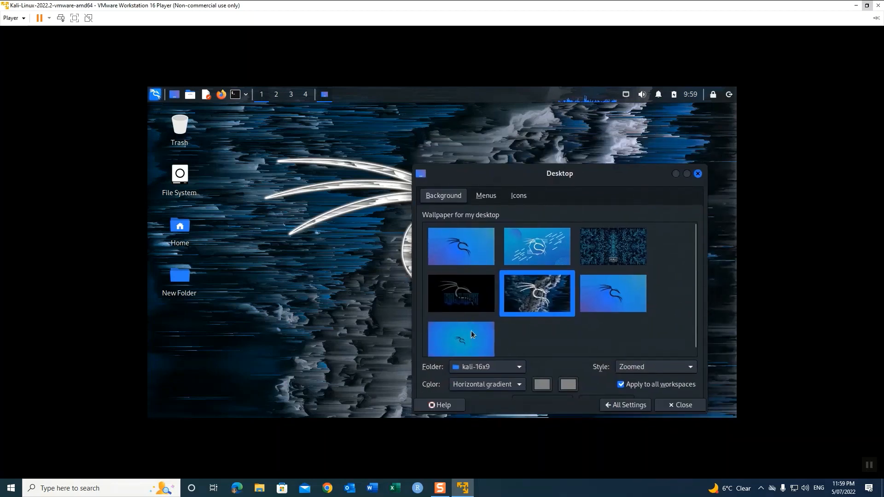
{"action": "left_click", "coordinate": [468, 299]}
{"action": "left_click", "coordinate": [469, 345]}
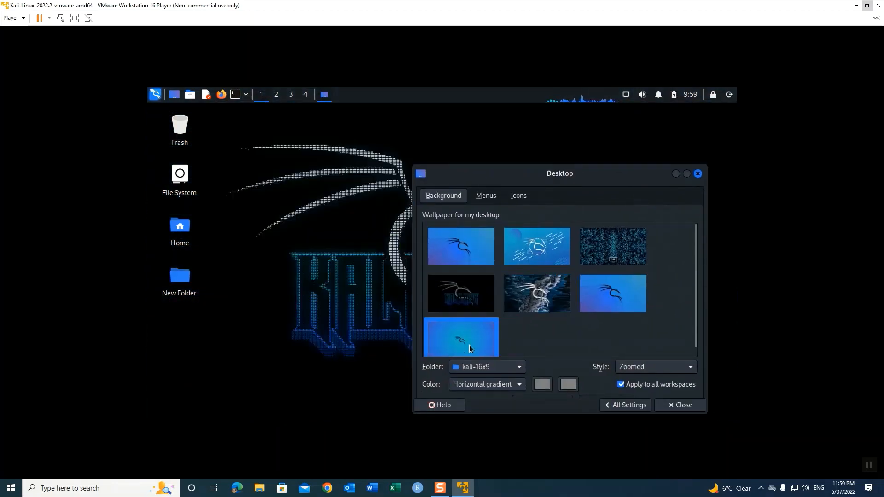
{"action": "scroll", "coordinate": [484, 321], "scroll_direction": "down", "scroll_amount": 1}
{"action": "scroll", "coordinate": [483, 318], "scroll_direction": "up", "scroll_amount": 1}
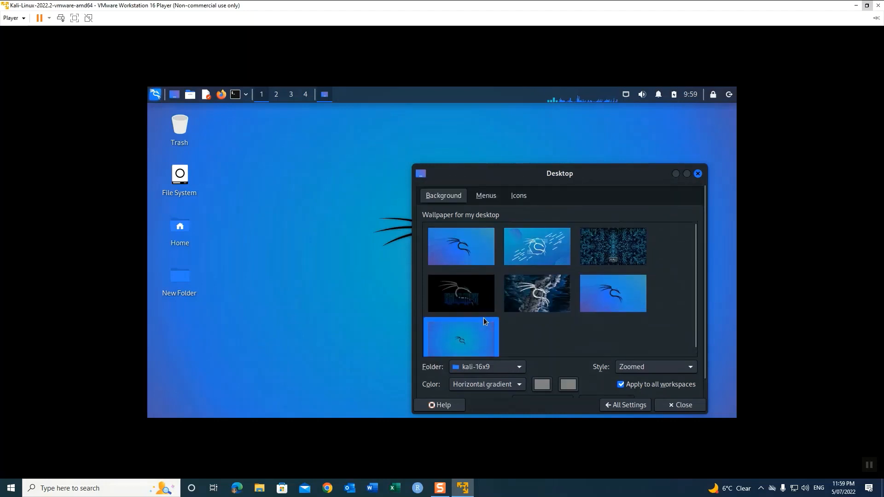
{"action": "left_click", "coordinate": [477, 247]}
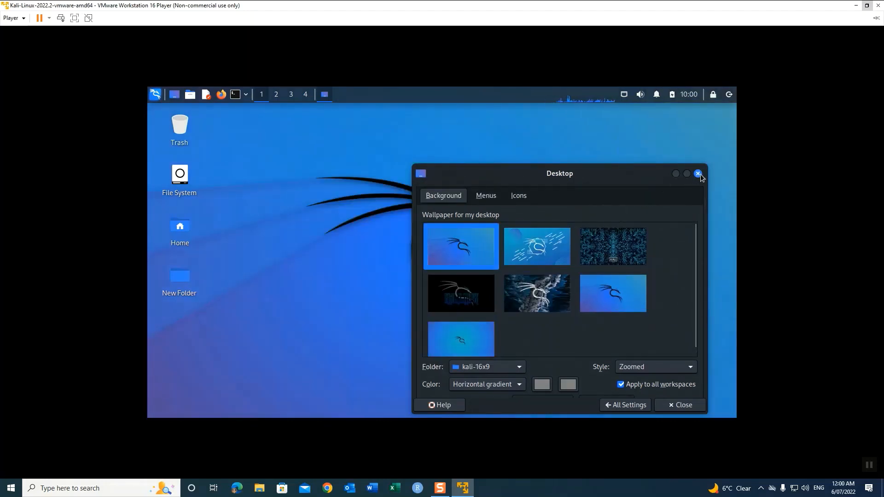
Step: Review the Desktop Menus and Icons tabs, then go back to All Settings
{"action": "left_click", "coordinate": [486, 196]}
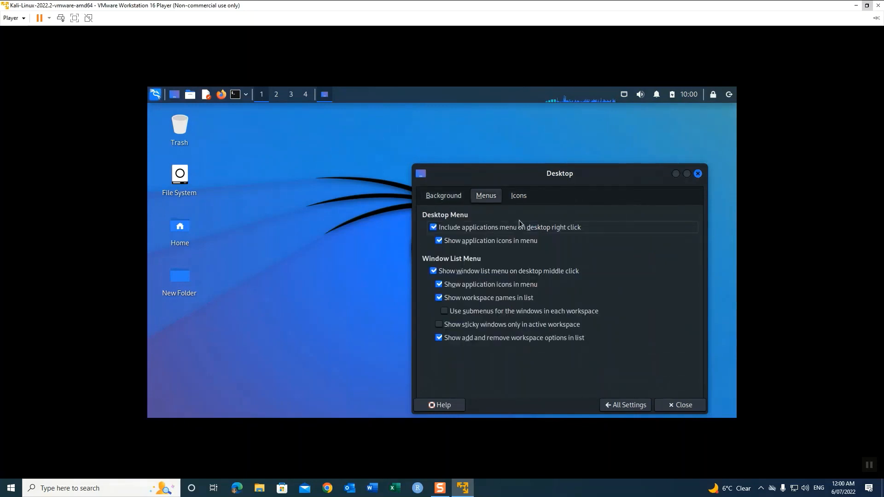
{"action": "left_click", "coordinate": [520, 196]}
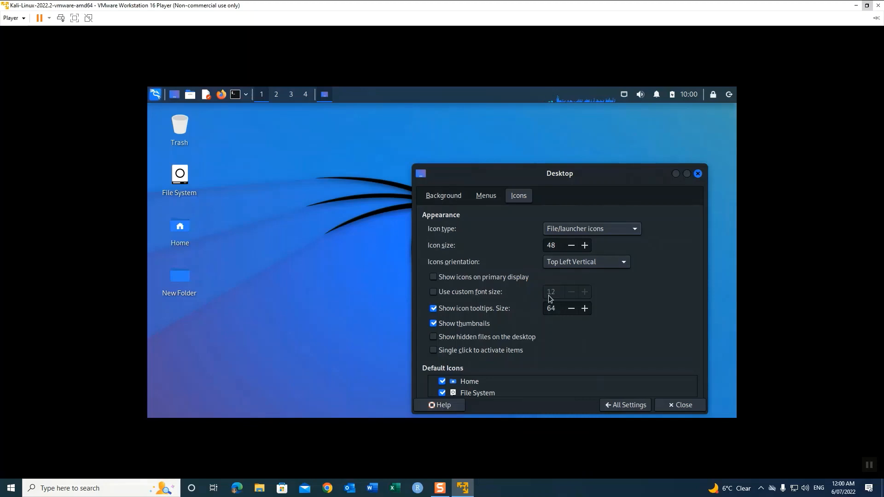
{"action": "left_click", "coordinate": [639, 406]}
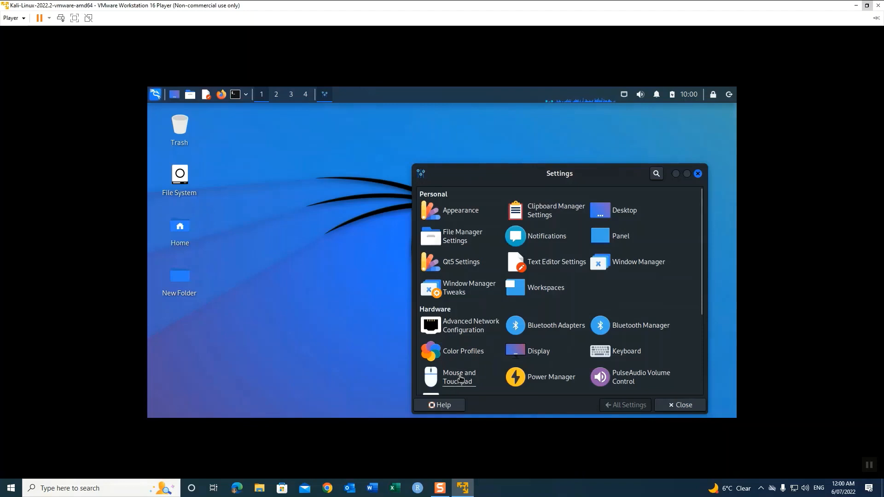
{"action": "left_click", "coordinate": [461, 379]}
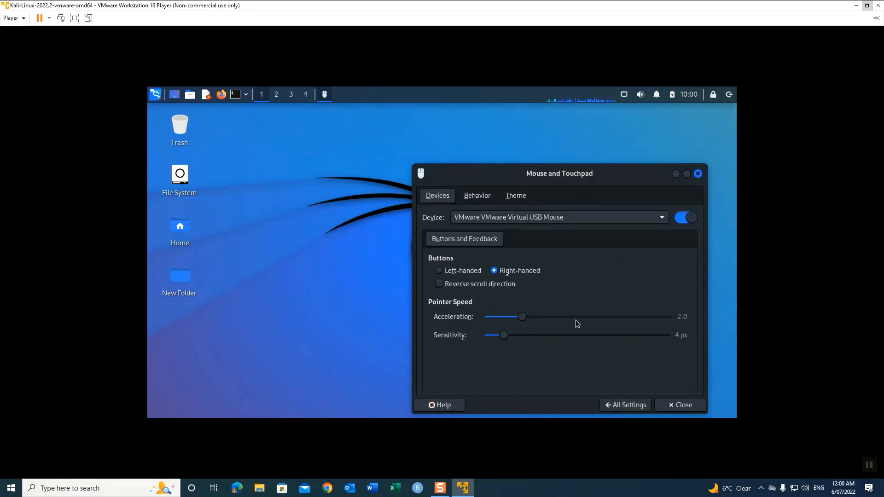
{"action": "left_click", "coordinate": [489, 199]}
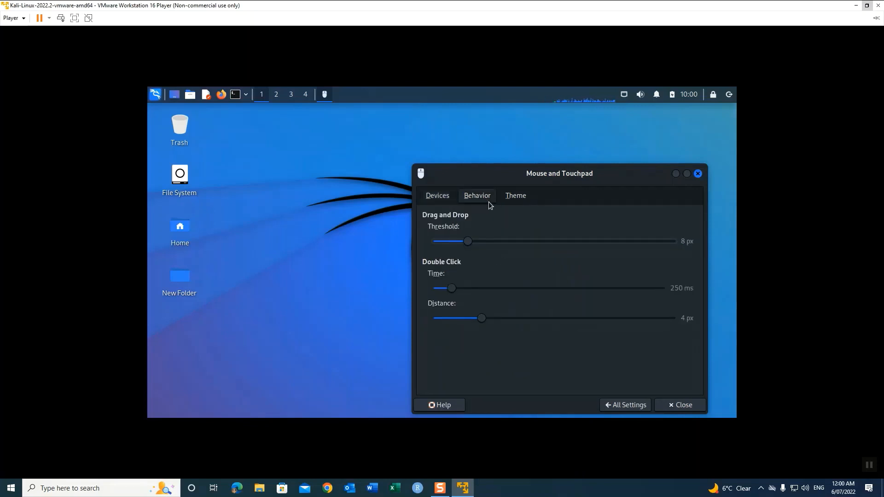
{"action": "left_click", "coordinate": [519, 199]}
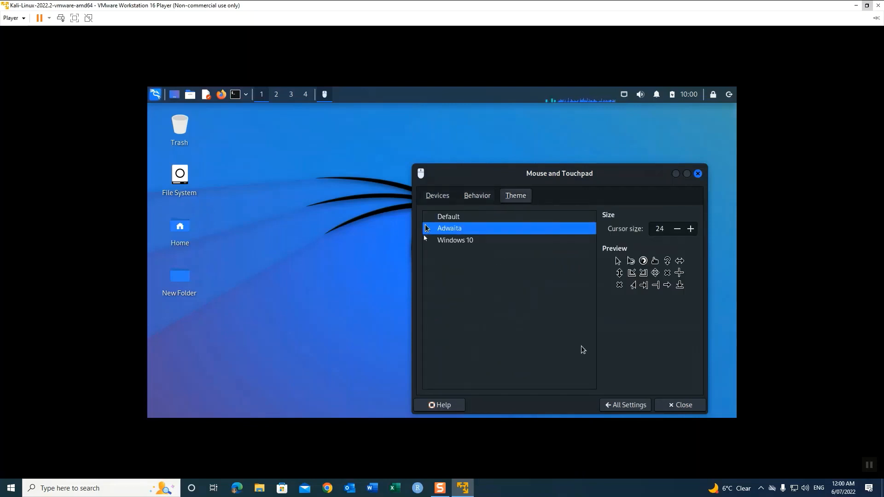
{"action": "left_click", "coordinate": [628, 406]}
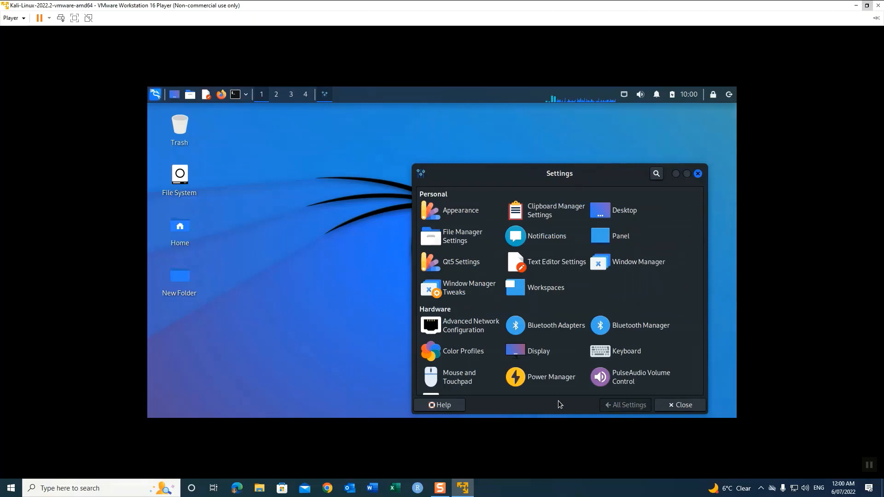
Step: Open the Keyboard settings and view the Application Shortcuts list
{"action": "left_click", "coordinate": [611, 355]}
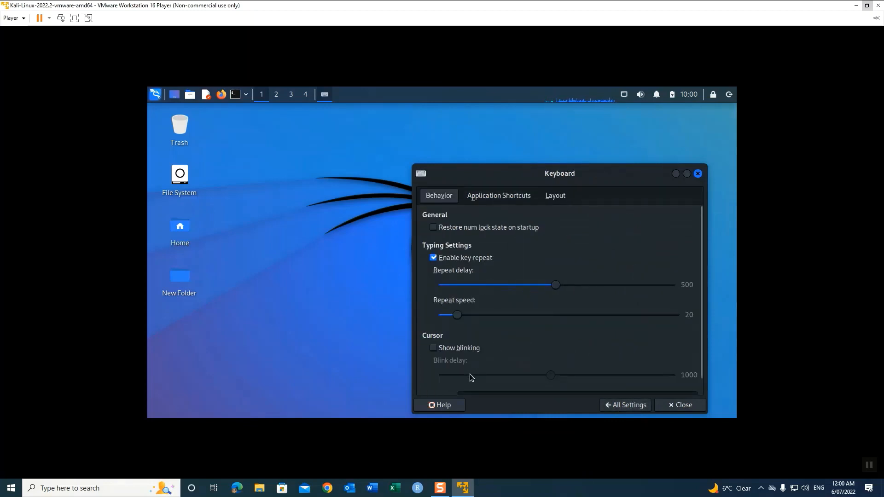
{"action": "left_click", "coordinate": [496, 199]}
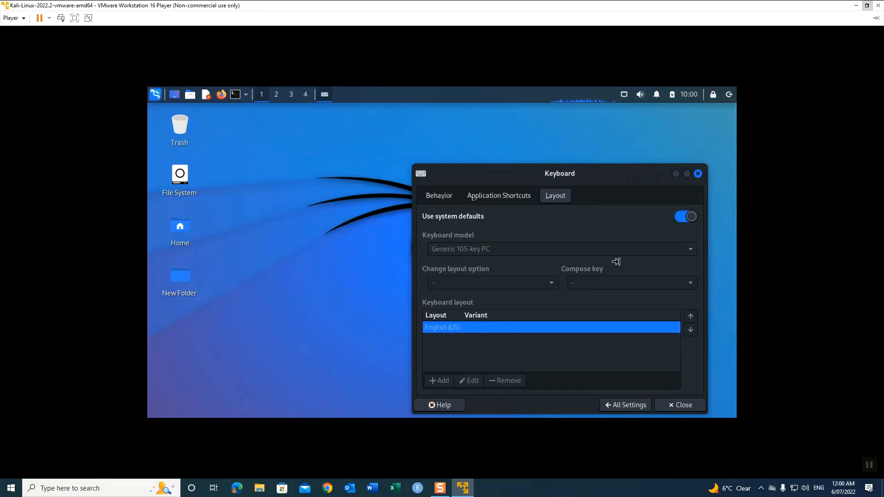
Step: Turn off Use system defaults and add the English (Australian) layout from the layout list
{"action": "left_click", "coordinate": [686, 218]}
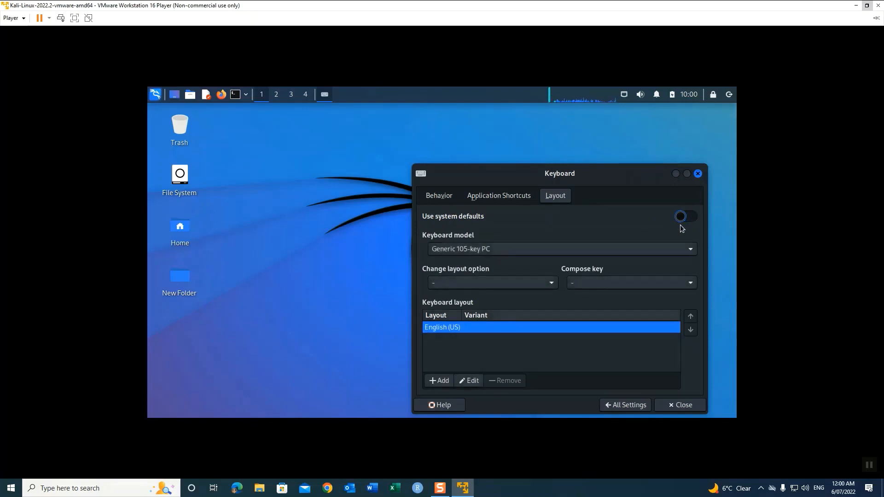
{"action": "left_click", "coordinate": [444, 382]}
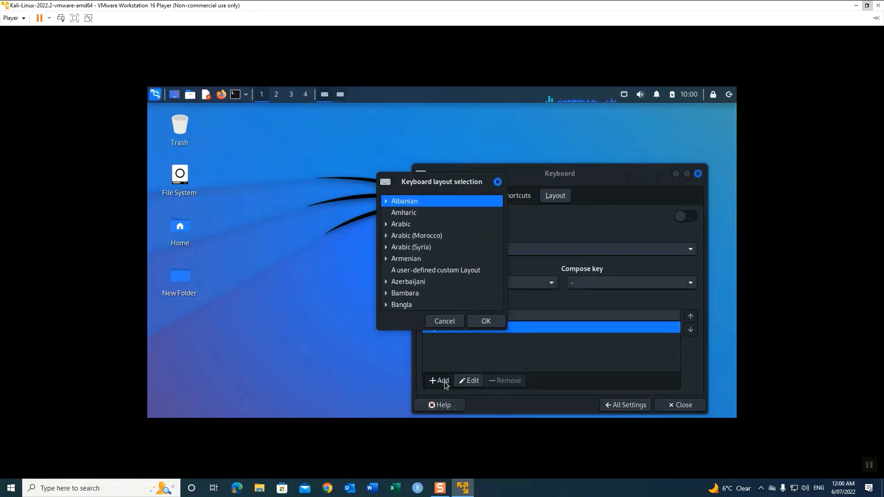
{"action": "scroll", "coordinate": [428, 272], "scroll_direction": "down", "scroll_amount": 4}
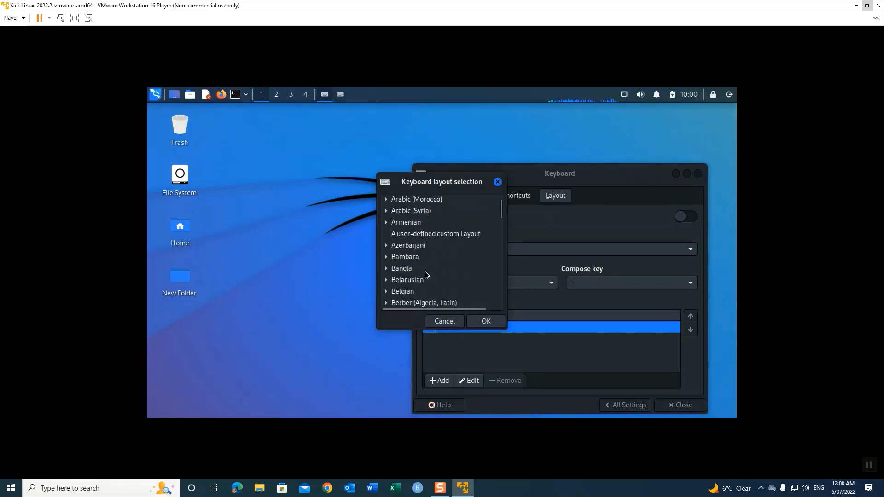
{"action": "scroll", "coordinate": [425, 272], "scroll_direction": "down", "scroll_amount": 2}
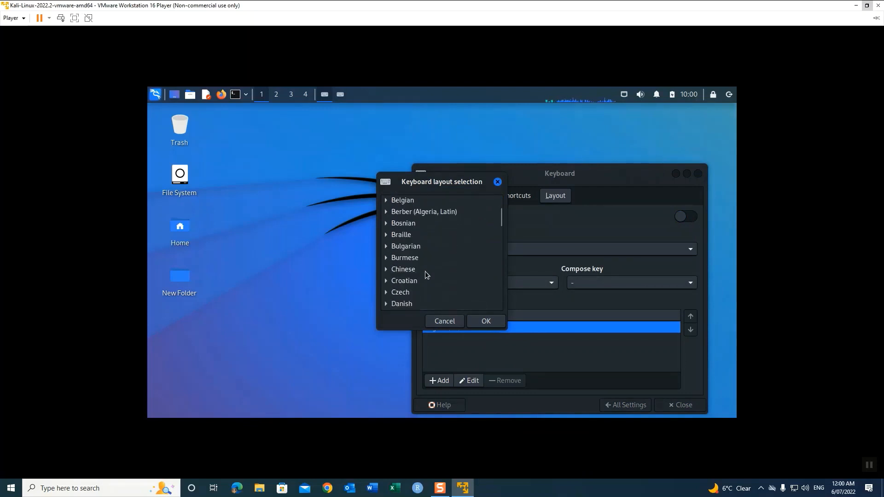
{"action": "left_click", "coordinate": [405, 270]}
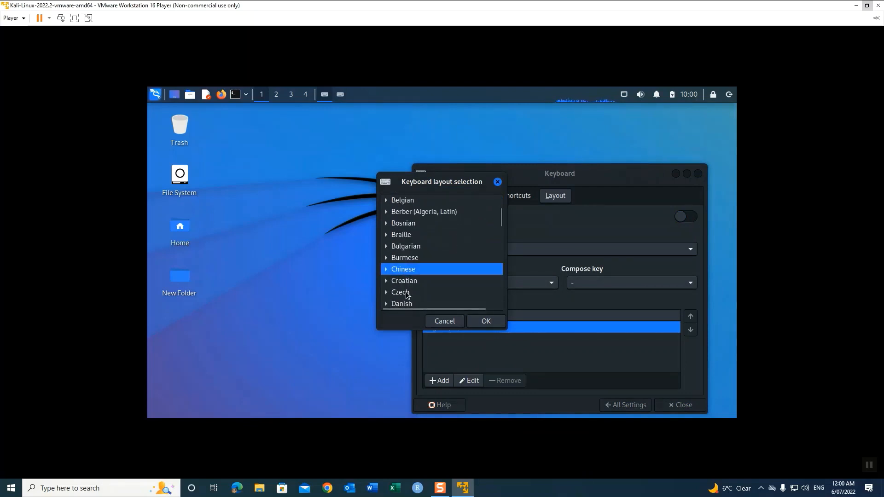
{"action": "left_click", "coordinate": [406, 293]}
{"action": "scroll", "coordinate": [422, 297], "scroll_direction": "down", "scroll_amount": 6}
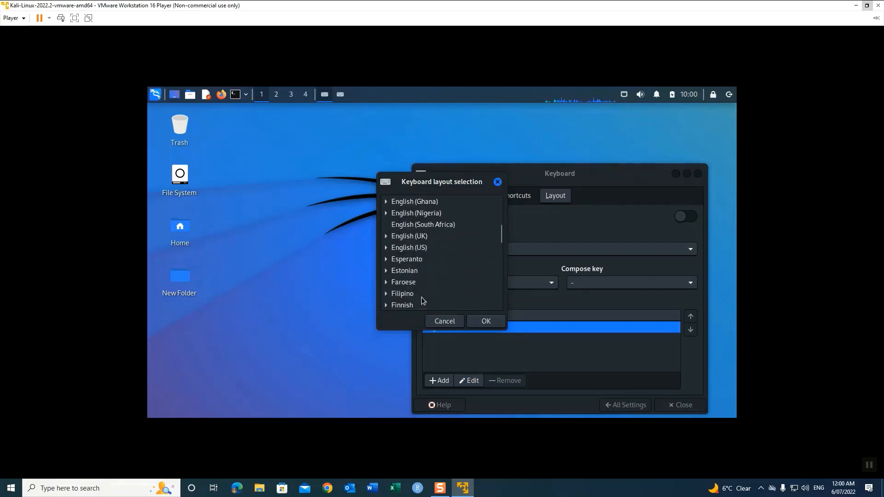
{"action": "scroll", "coordinate": [421, 297], "scroll_direction": "up", "scroll_amount": 2}
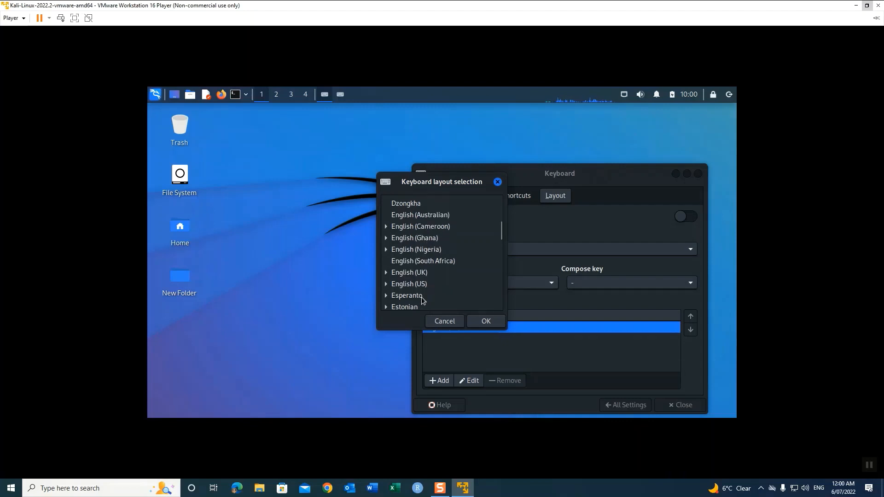
{"action": "left_click", "coordinate": [407, 215]}
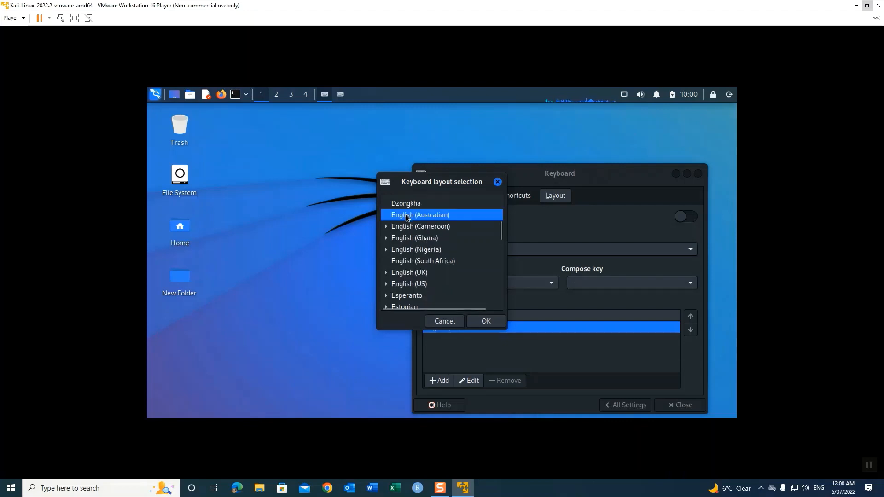
{"action": "left_click", "coordinate": [483, 321]}
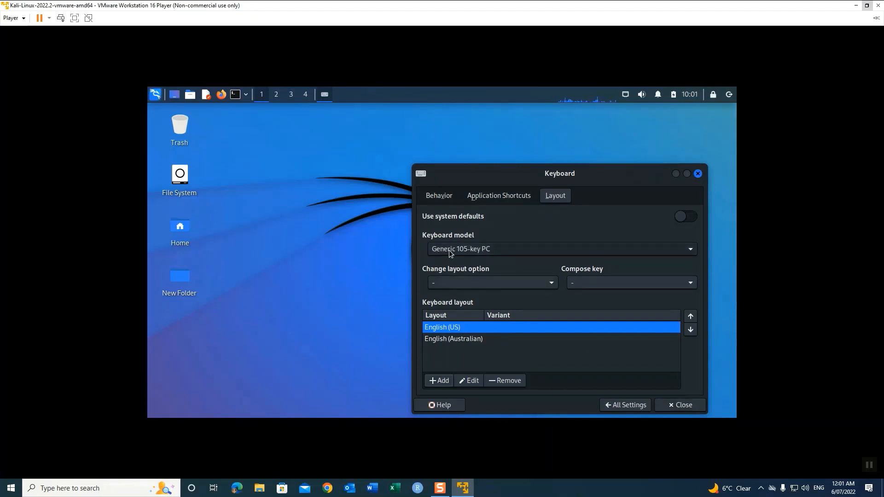
Step: Set the Change layout option to Alt+Shift, then go back to All Settings
{"action": "left_click", "coordinate": [490, 282]}
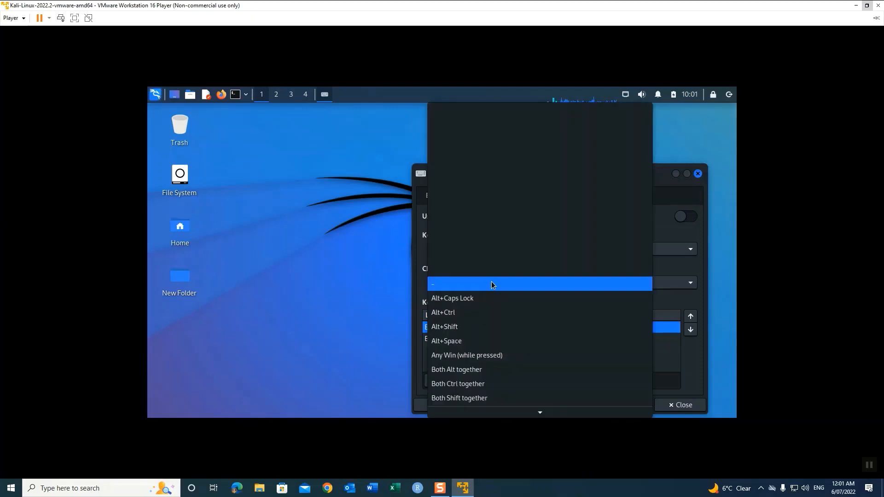
{"action": "left_click", "coordinate": [477, 324]}
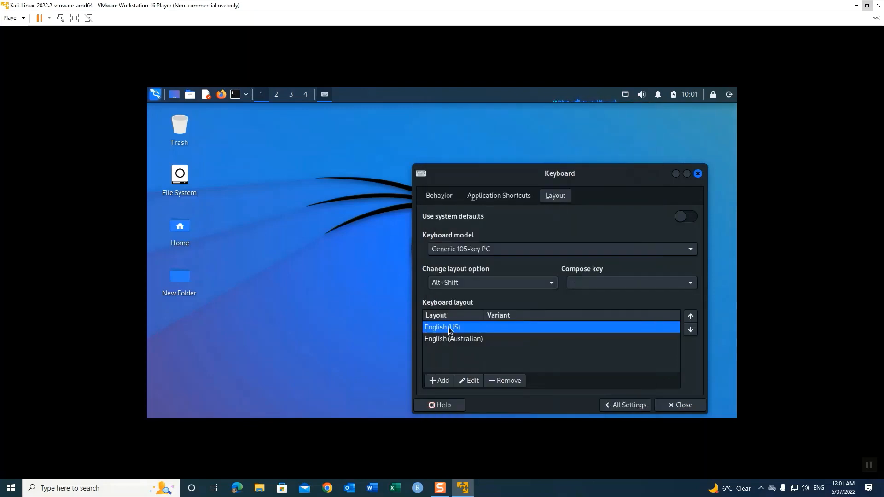
{"action": "left_click", "coordinate": [624, 407]}
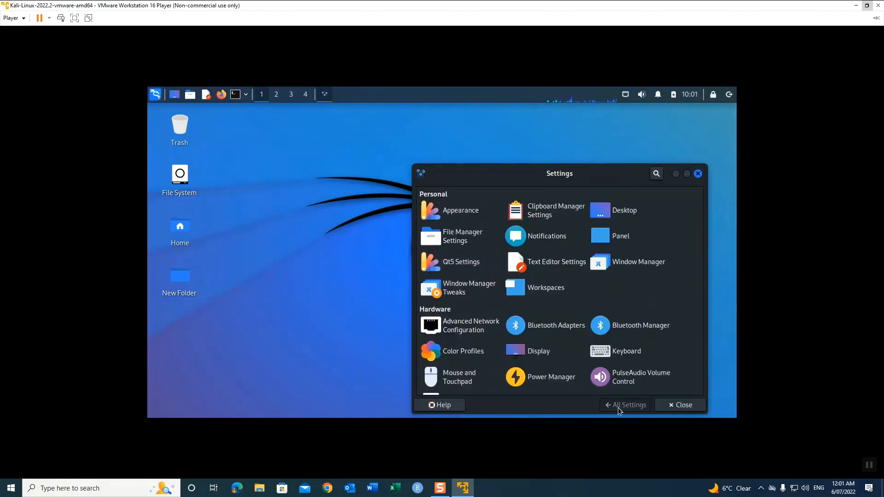